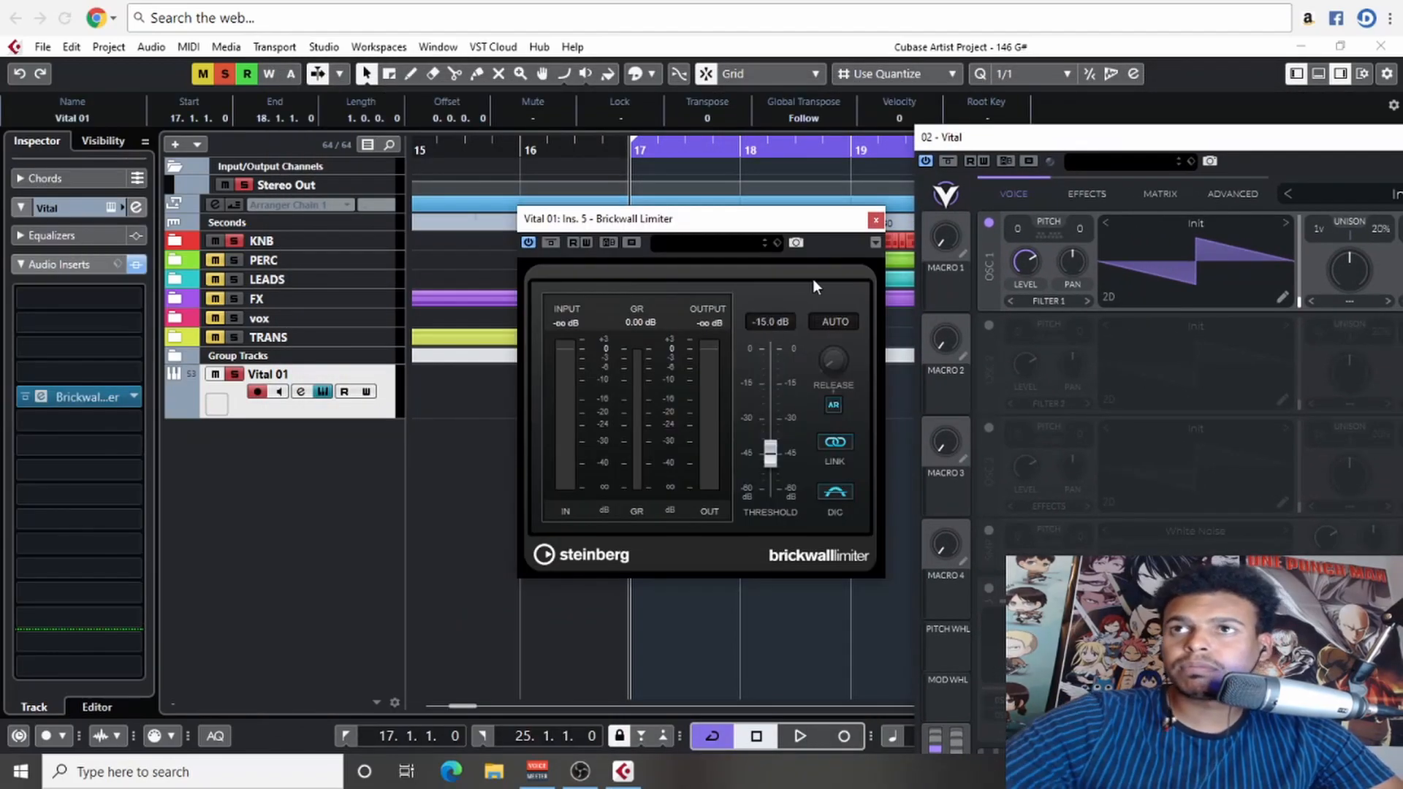
# - Close the Brickwall Limiter window and move the Vital synth window fully into view
pyautogui.click(875, 220)
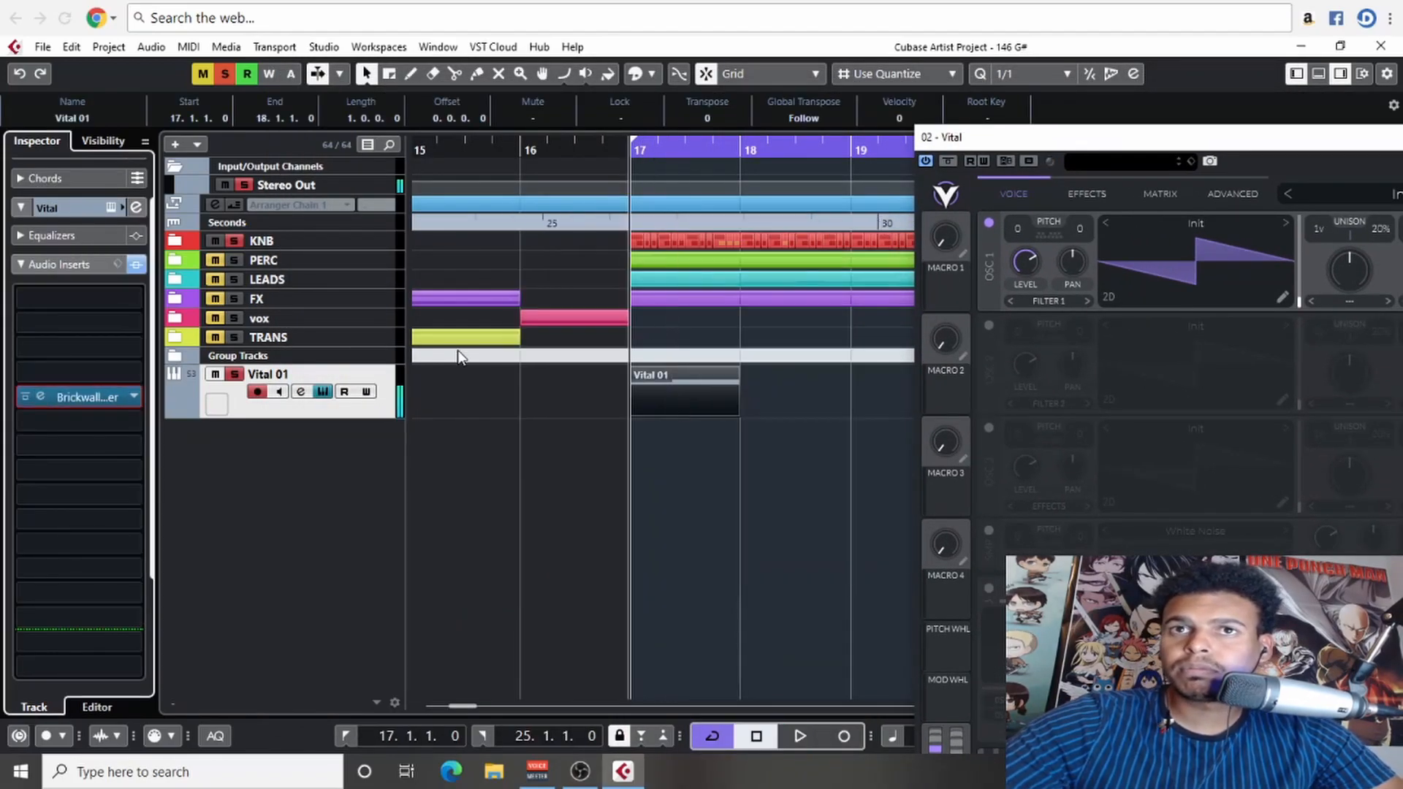
pyautogui.click(235, 242)
pyautogui.hscroll(3, 751, 484)
pyautogui.moveTo(1032, 139); pyautogui.dragTo(268, 72)
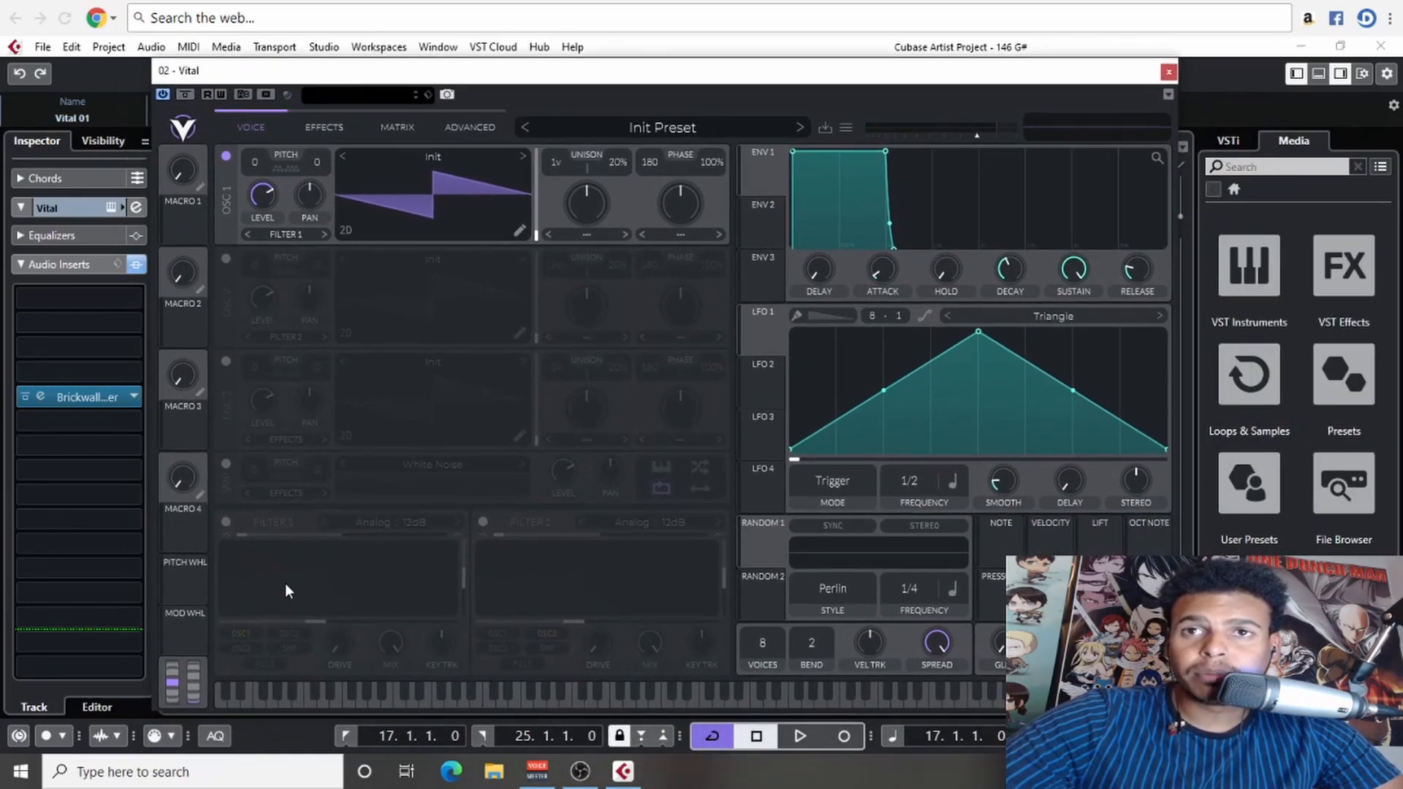
# - Enable Filter 1 and assign LFO 1 to its cutoff, with the LFO frequency at 1/1 and smoothing turned fully down
pyautogui.click(226, 522)
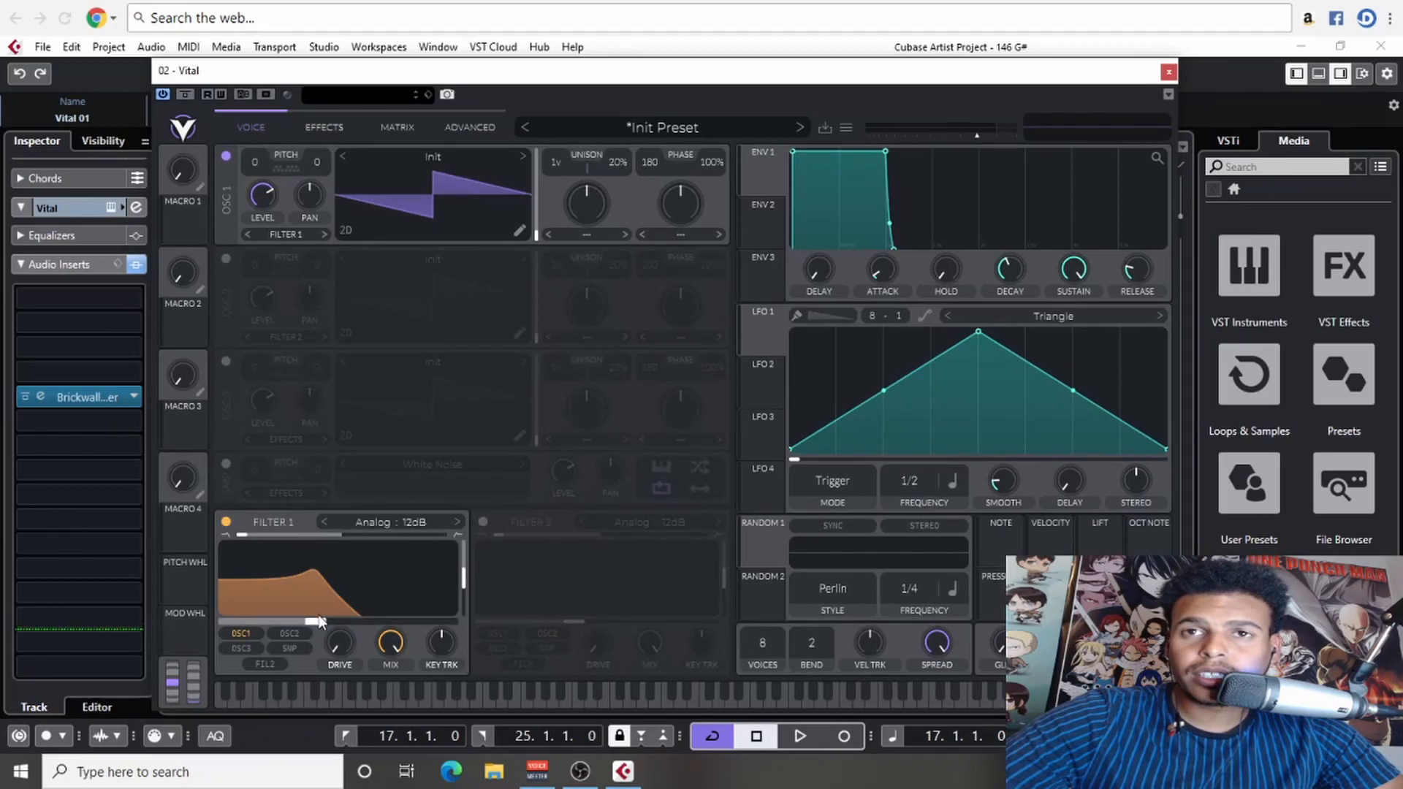
pyautogui.moveTo(764, 331); pyautogui.dragTo(338, 604)
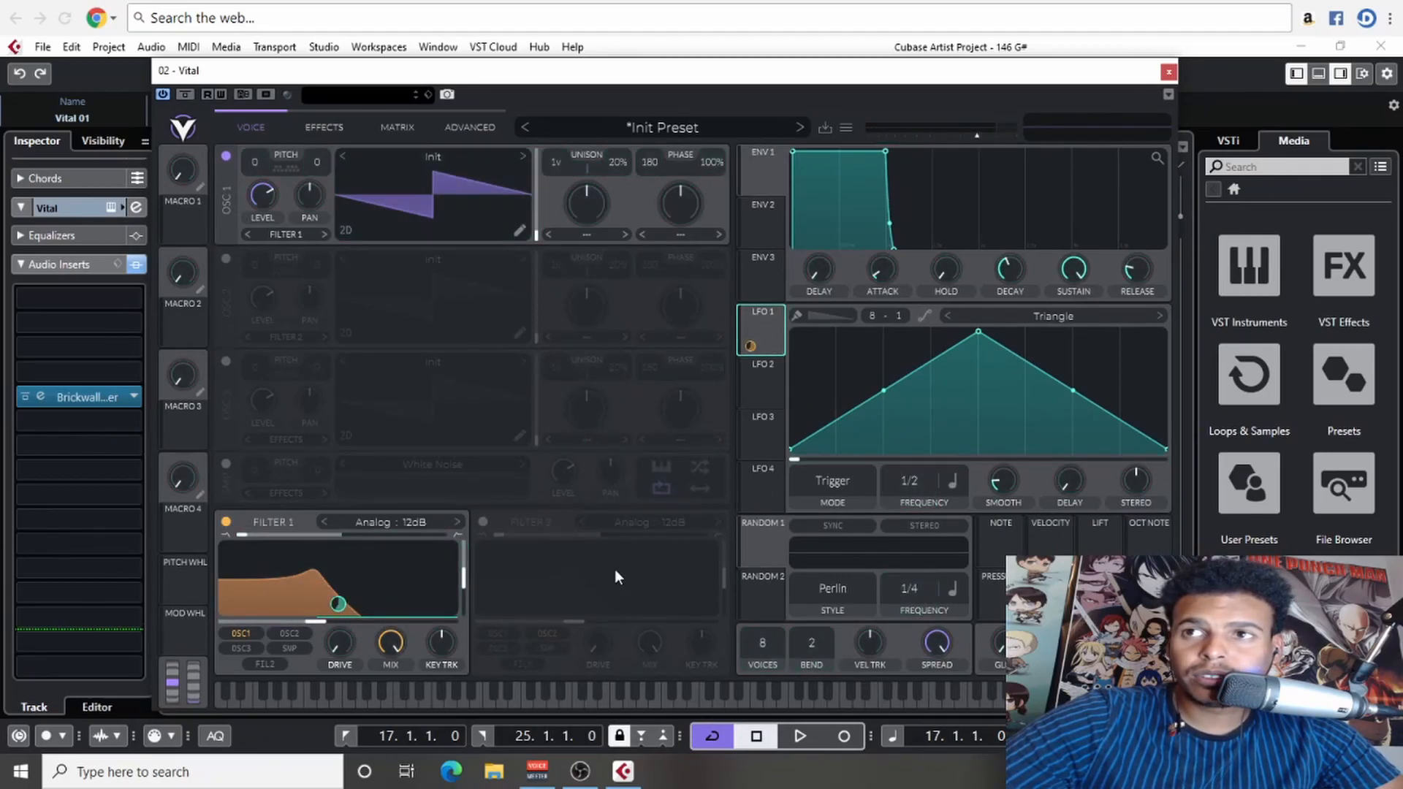
pyautogui.moveTo(1002, 489); pyautogui.dragTo(1001, 516)
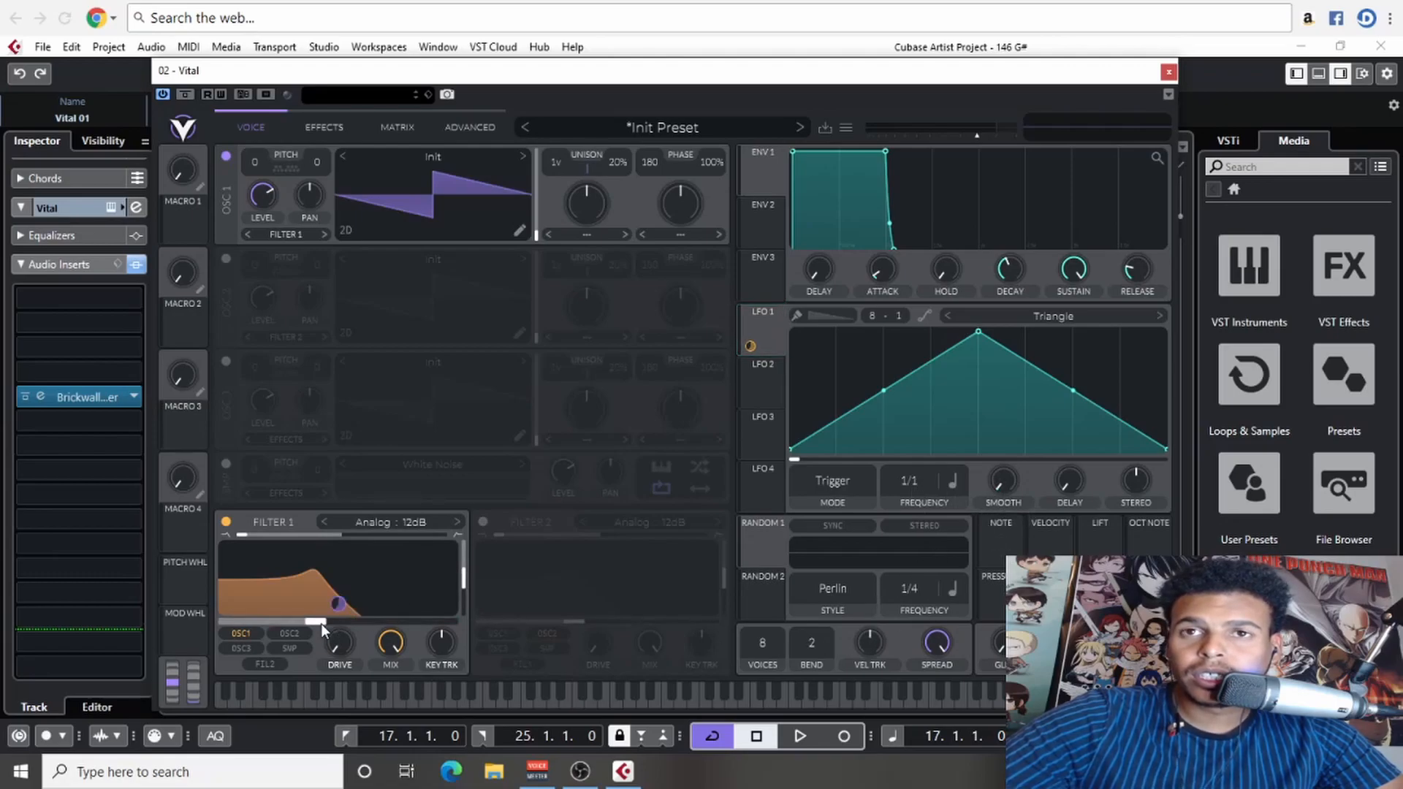
# - Lower Filter 1's cutoff to about -17.24 semitones and audition the part
pyautogui.moveTo(315, 621); pyautogui.dragTo(282, 624)
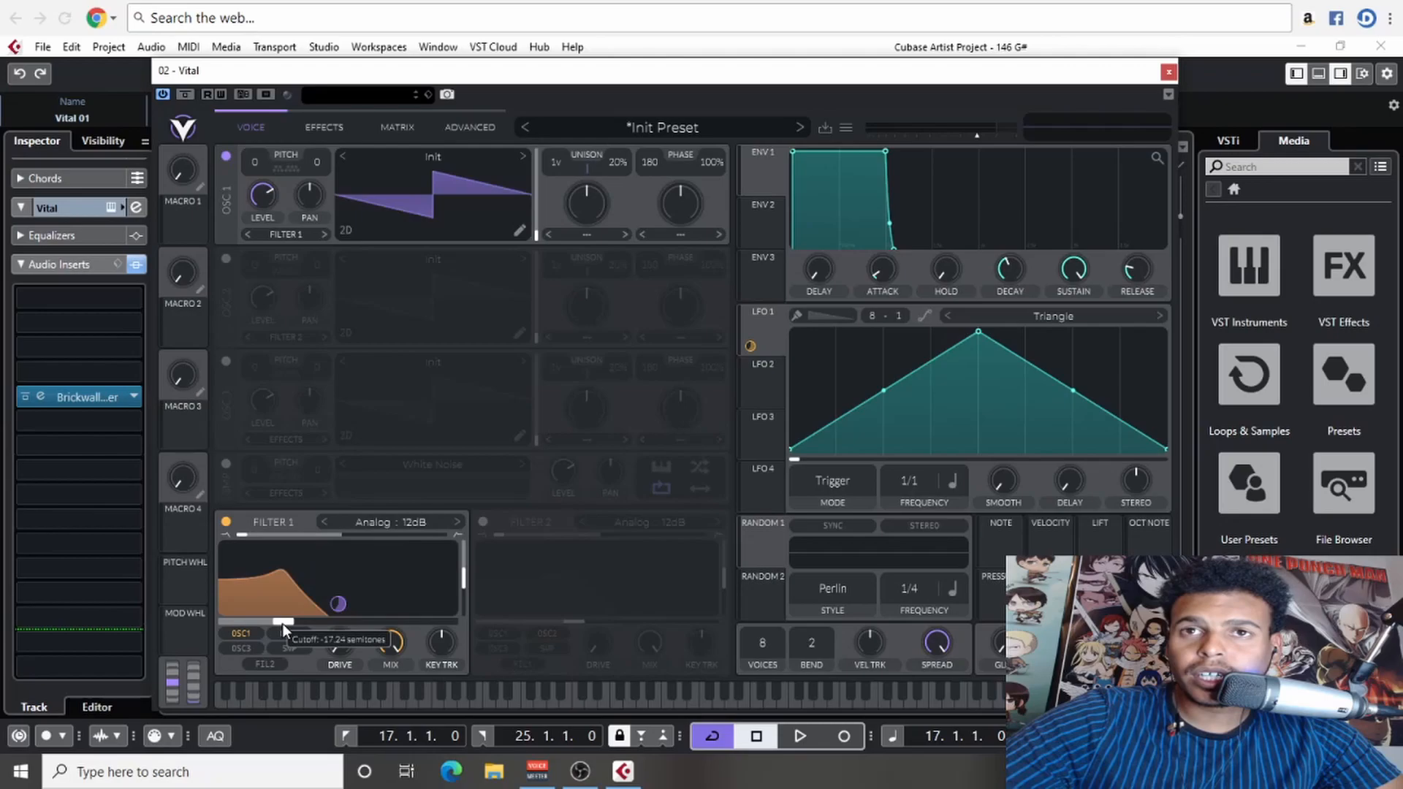
pyautogui.press('space')
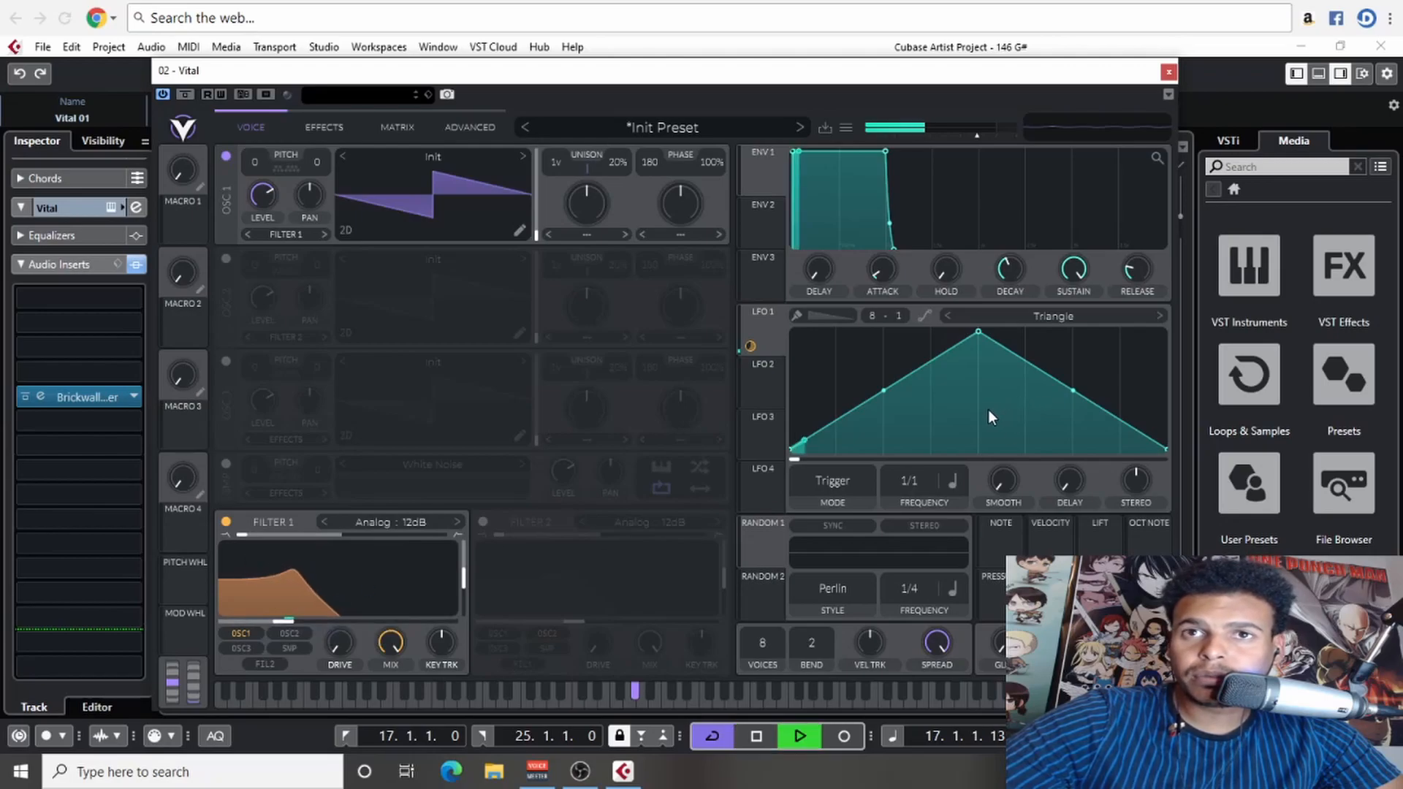
pyautogui.press('space')
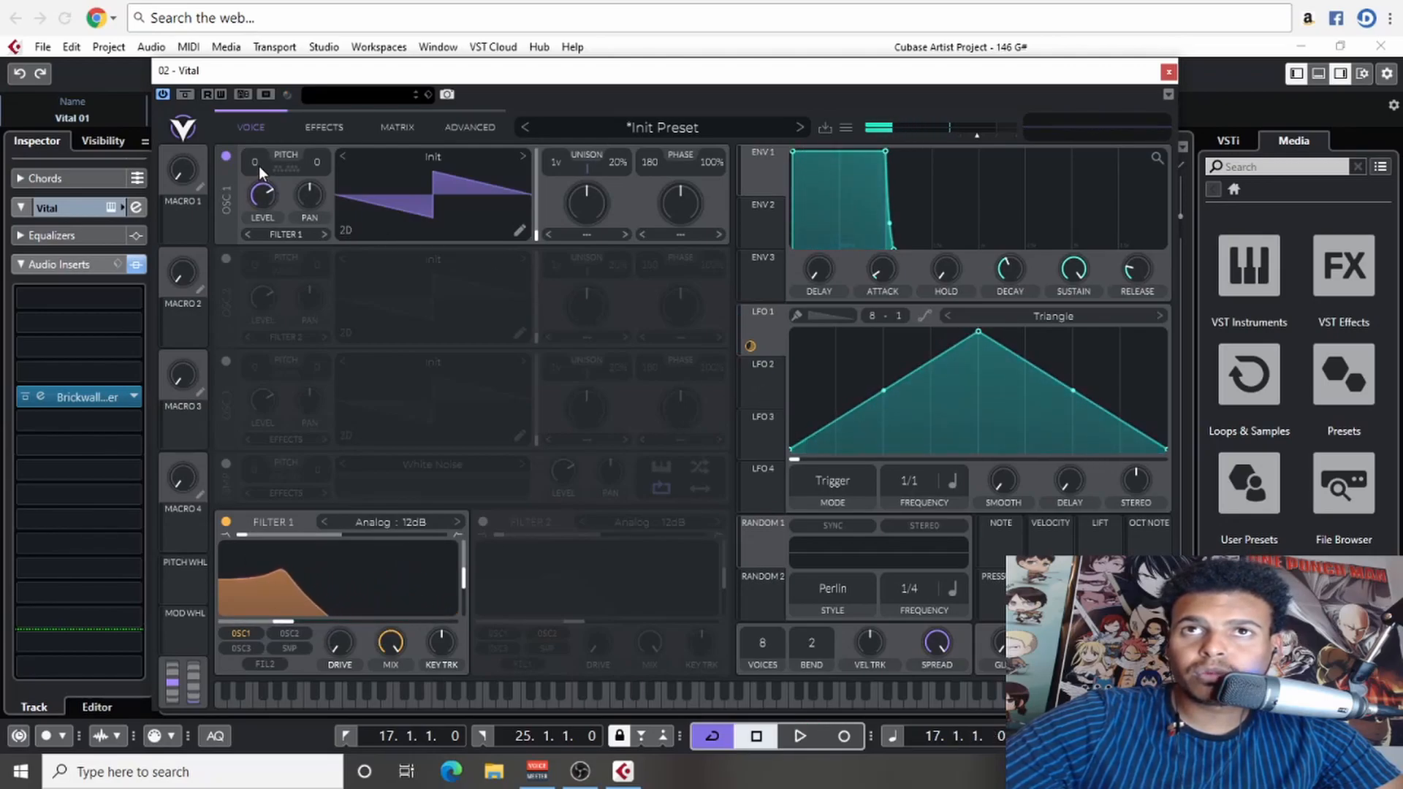
# - Transpose oscillator 1 down to -24 semitones while auditioning the part
pyautogui.press('space')
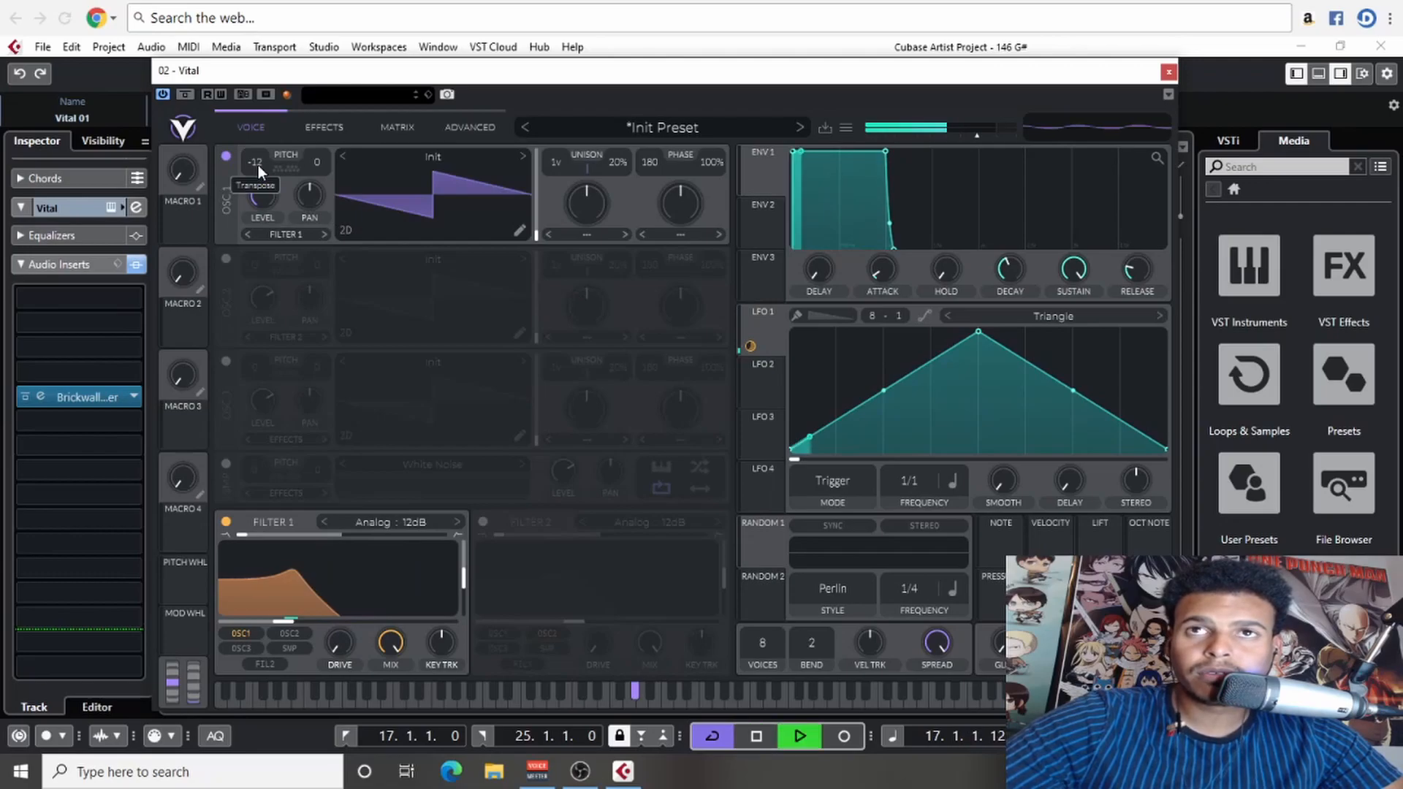
pyautogui.scroll(-12, 258, 166)
pyautogui.press('space')
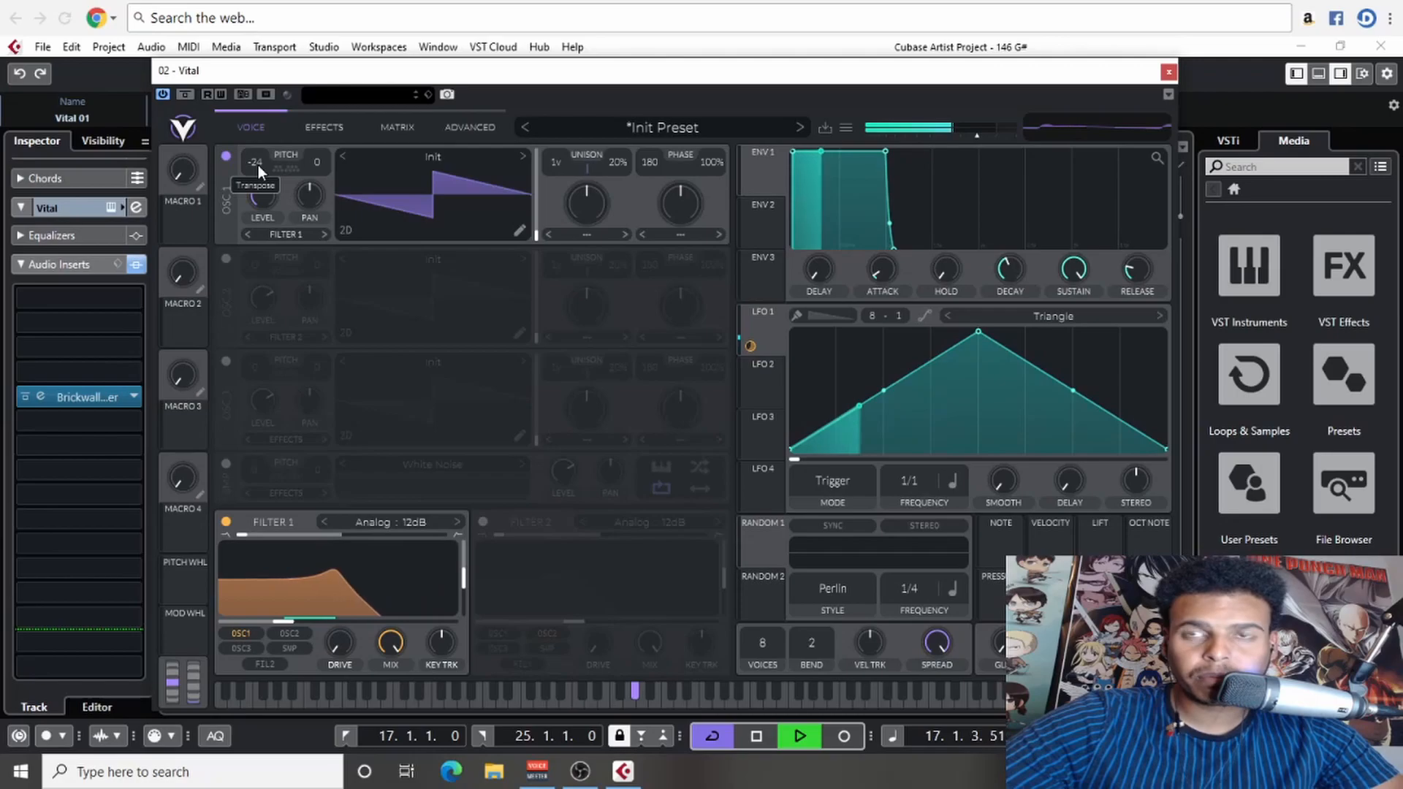
pyautogui.press('space')
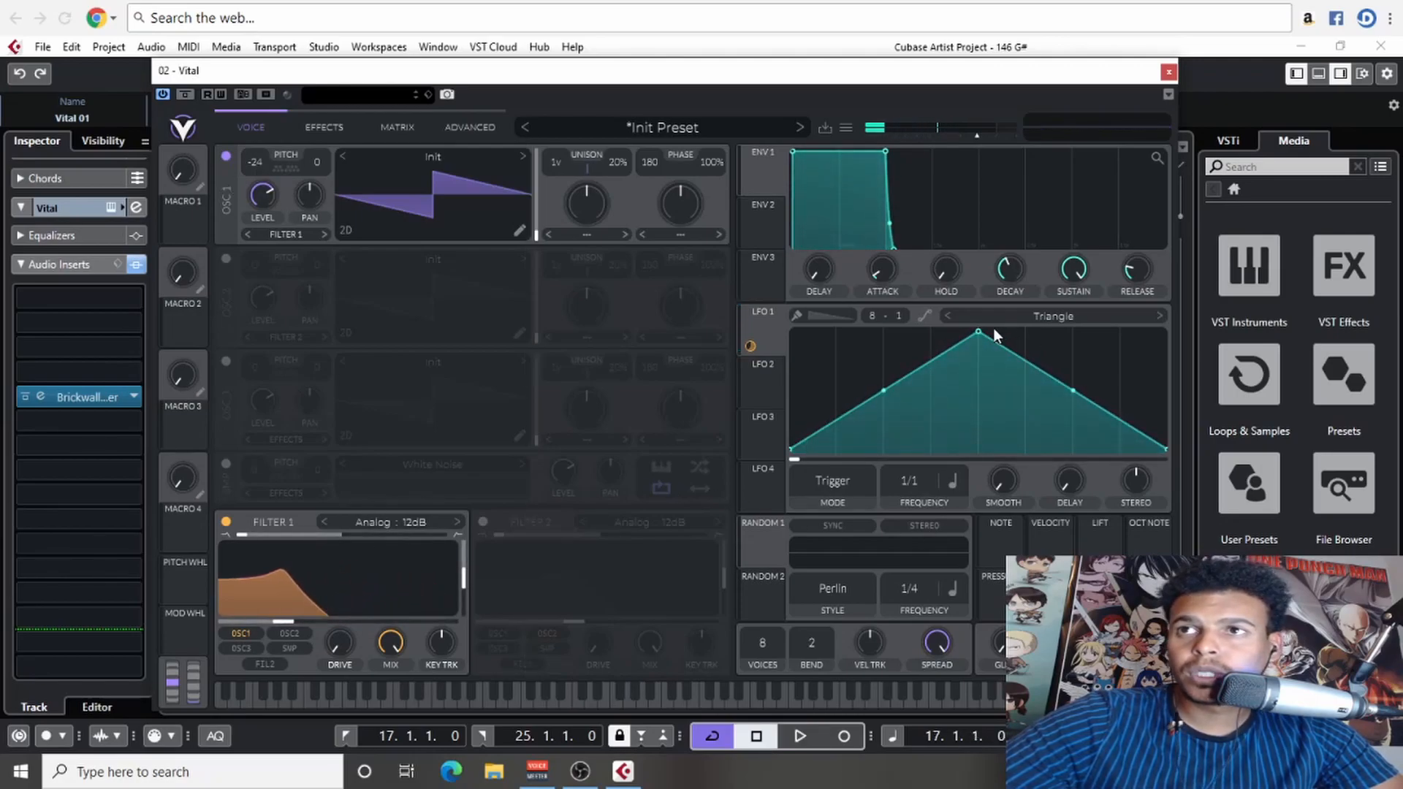
# - Reshape LFO 1 into a steady rising ramp by moving its peak to the end of the cycle, and audition it
pyautogui.moveTo(982, 330); pyautogui.dragTo(1182, 293)
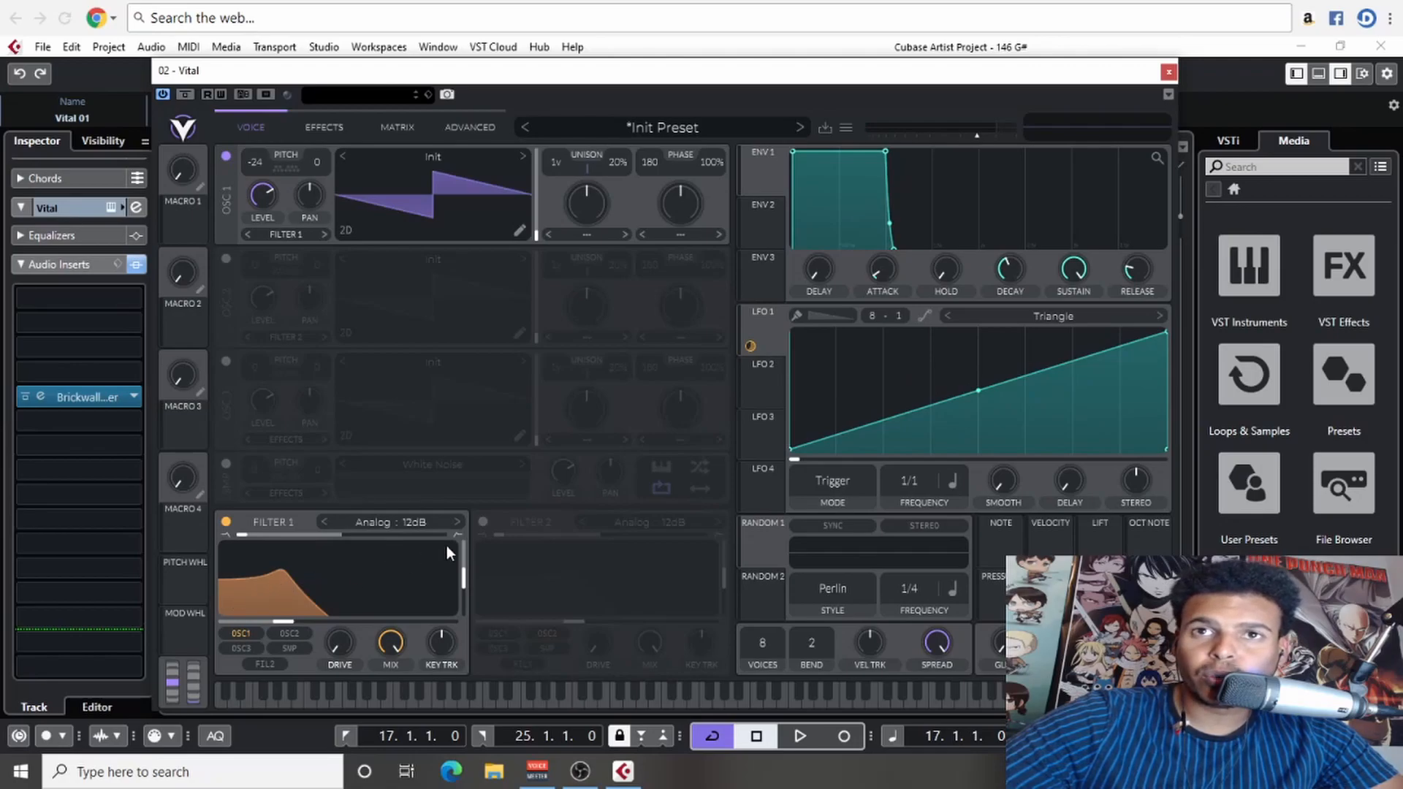
pyautogui.press('space')
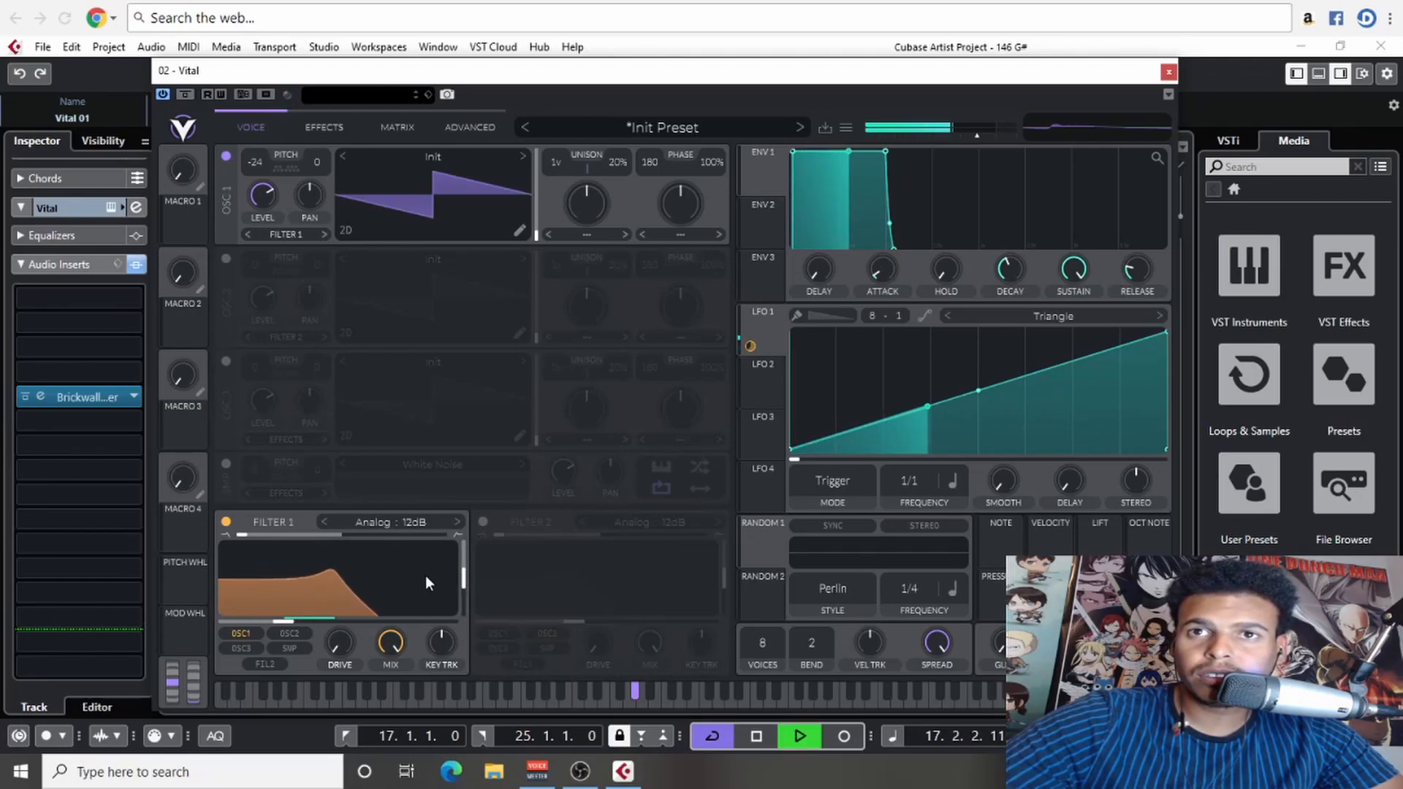
pyautogui.press('space')
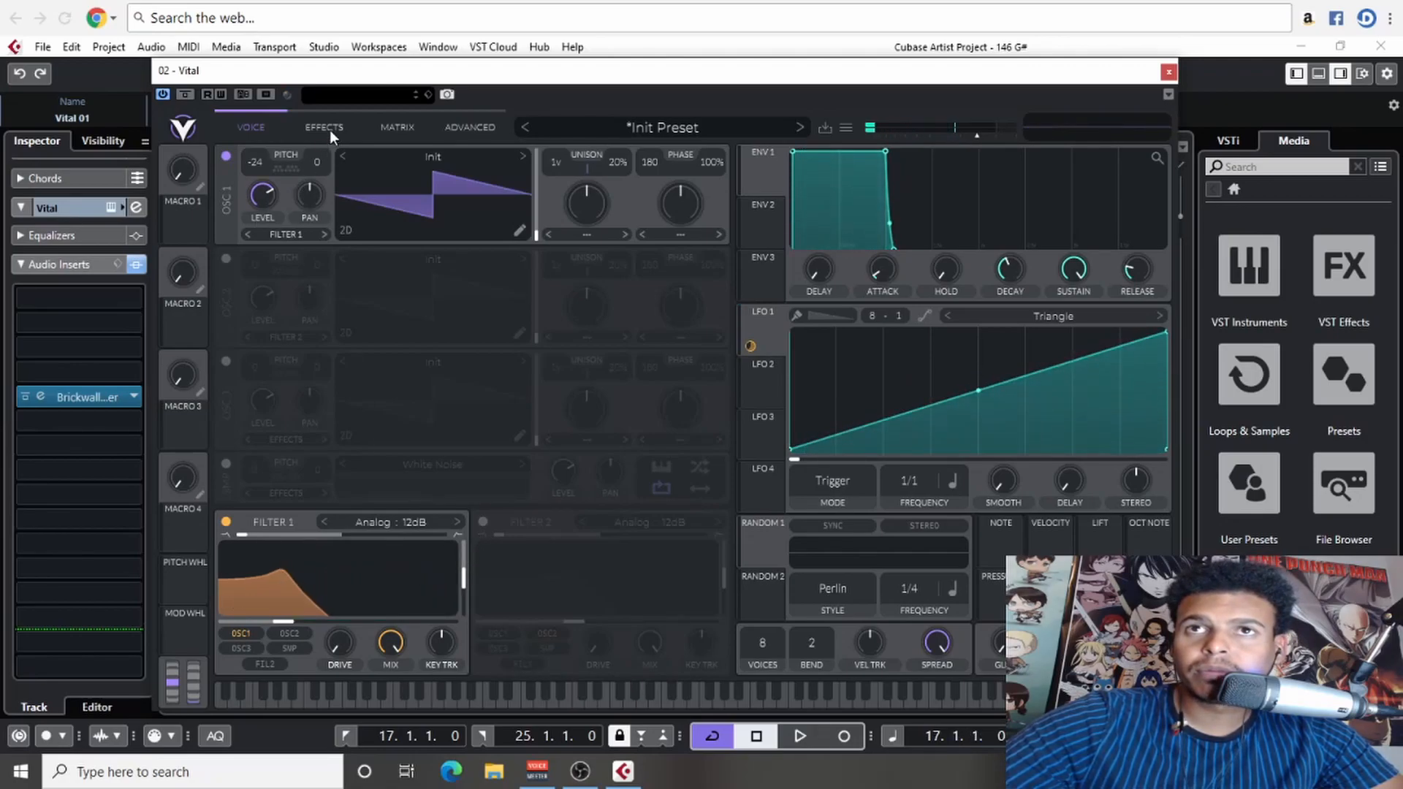
# - Set oscillator 1's transpose to -12 semitones and audition the part
pyautogui.moveTo(267, 168); pyautogui.dragTo(260, 160)
pyautogui.press('space')
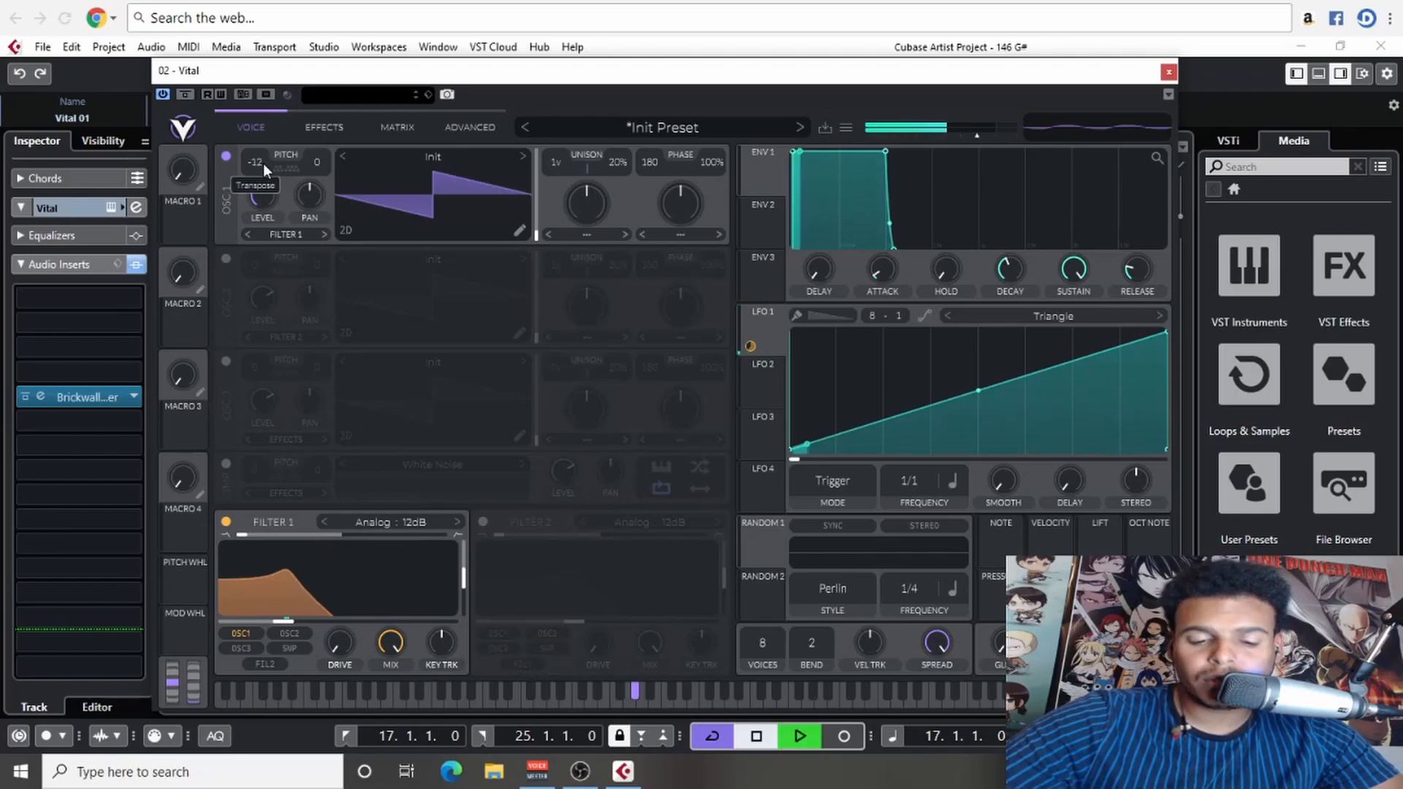
pyautogui.press('space')
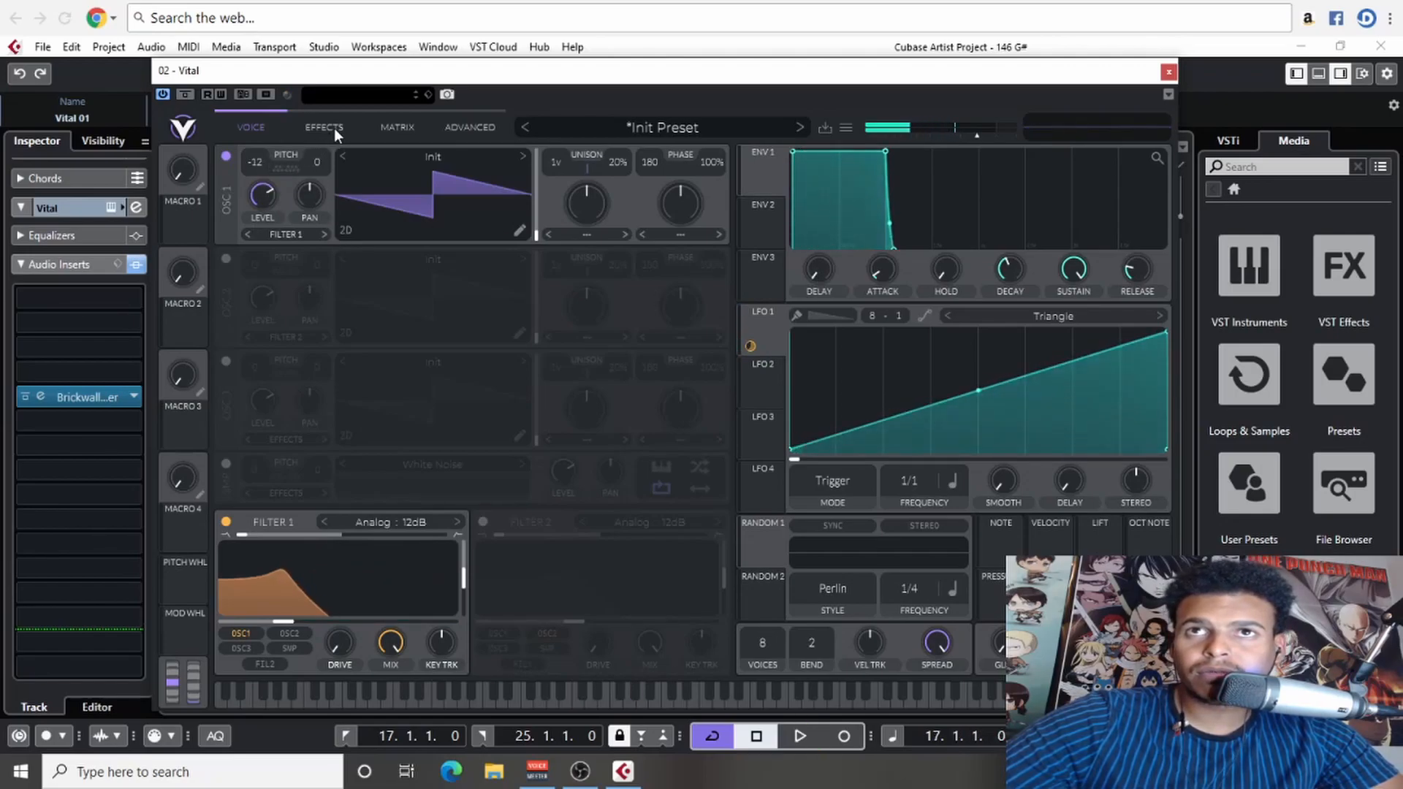
# - Enable the Reverb, Distortion and Delay effects and place Delay after Distortion in the effects chain
pyautogui.click(330, 128)
pyautogui.click(227, 632)
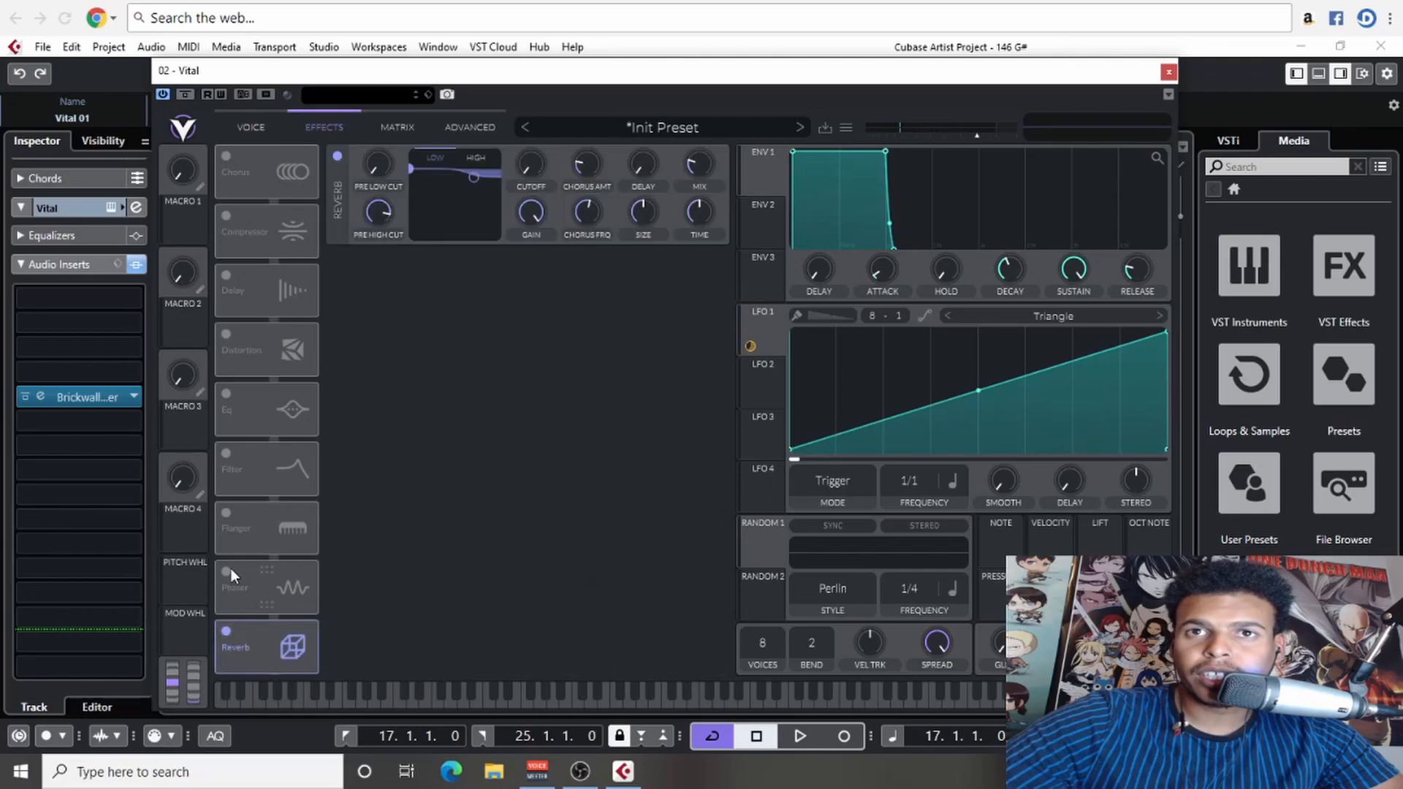
pyautogui.click(227, 333)
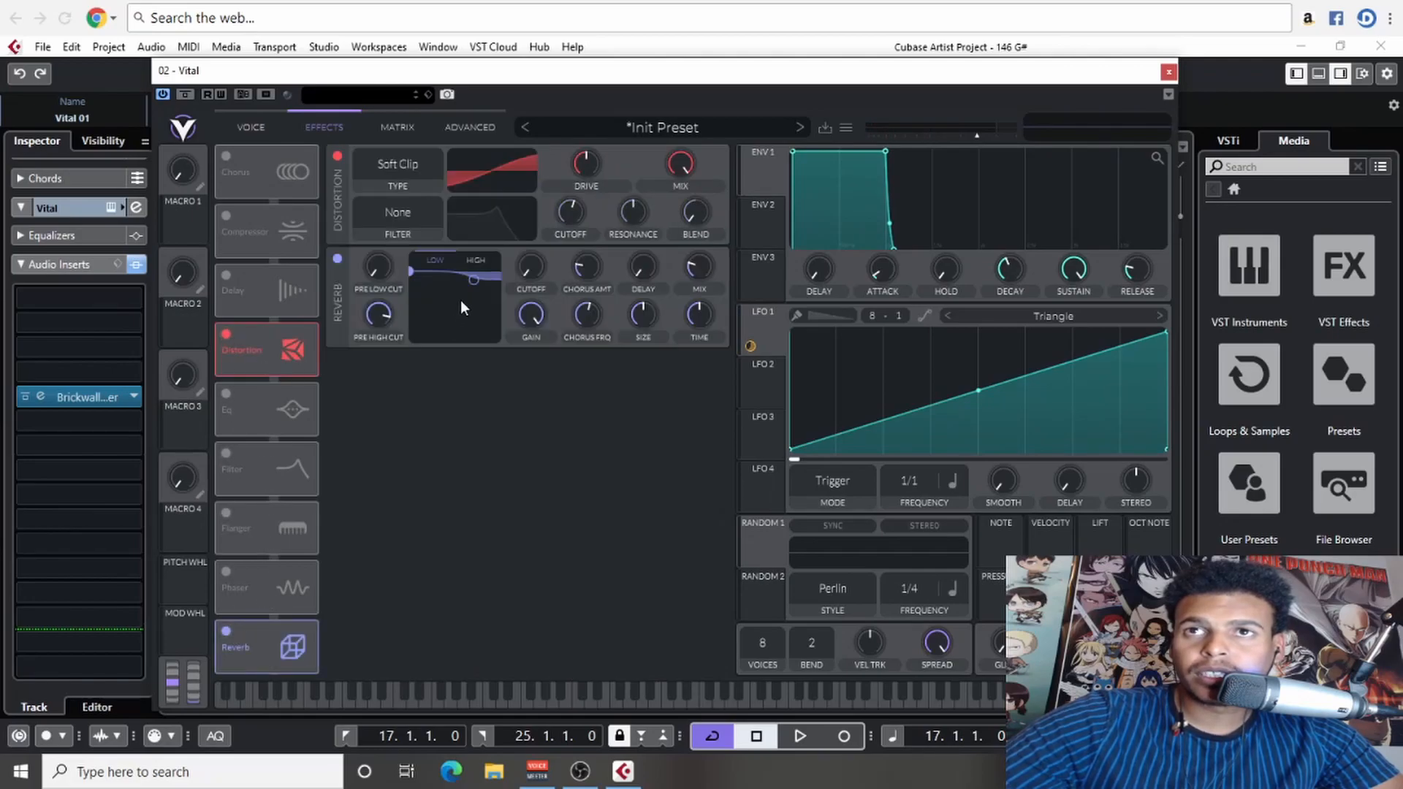
pyautogui.click(227, 274)
pyautogui.moveTo(262, 285); pyautogui.dragTo(267, 371)
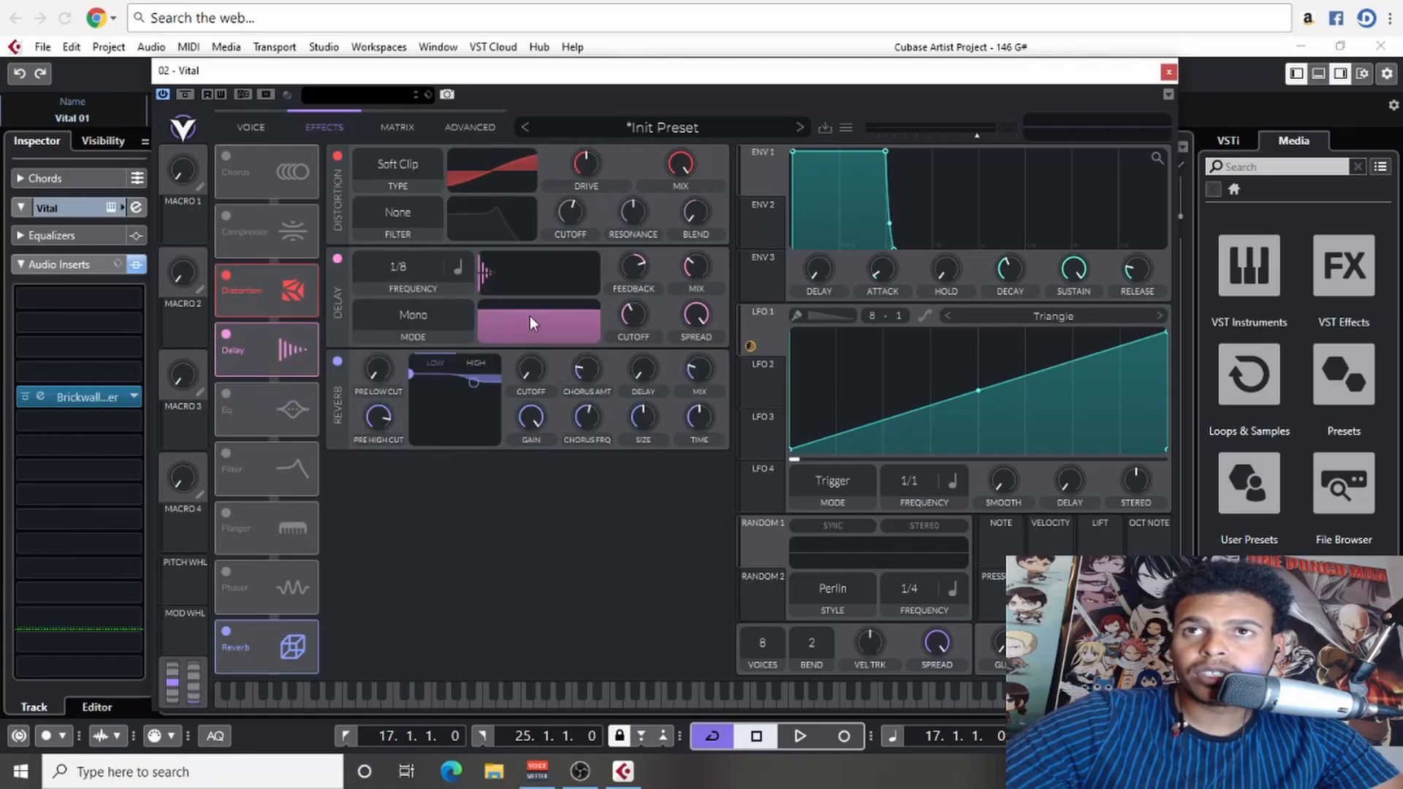
# - Switch the delay's tempo to dotted timing at a 1/8 frequency and audition the effects
pyautogui.click(458, 267)
pyautogui.click(497, 328)
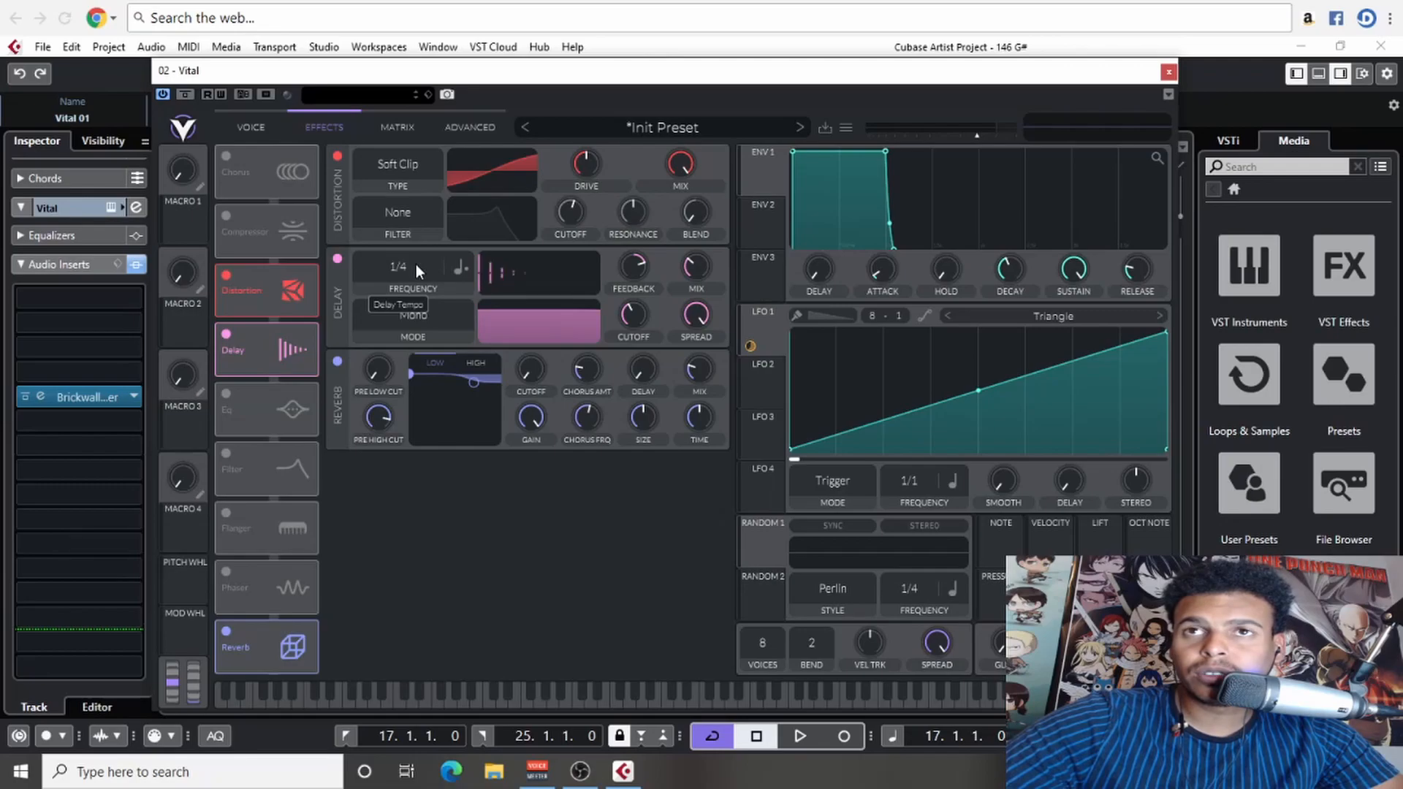
pyautogui.moveTo(750, 67); pyautogui.dragTo(700, 68)
pyautogui.scroll(1, 383, 261)
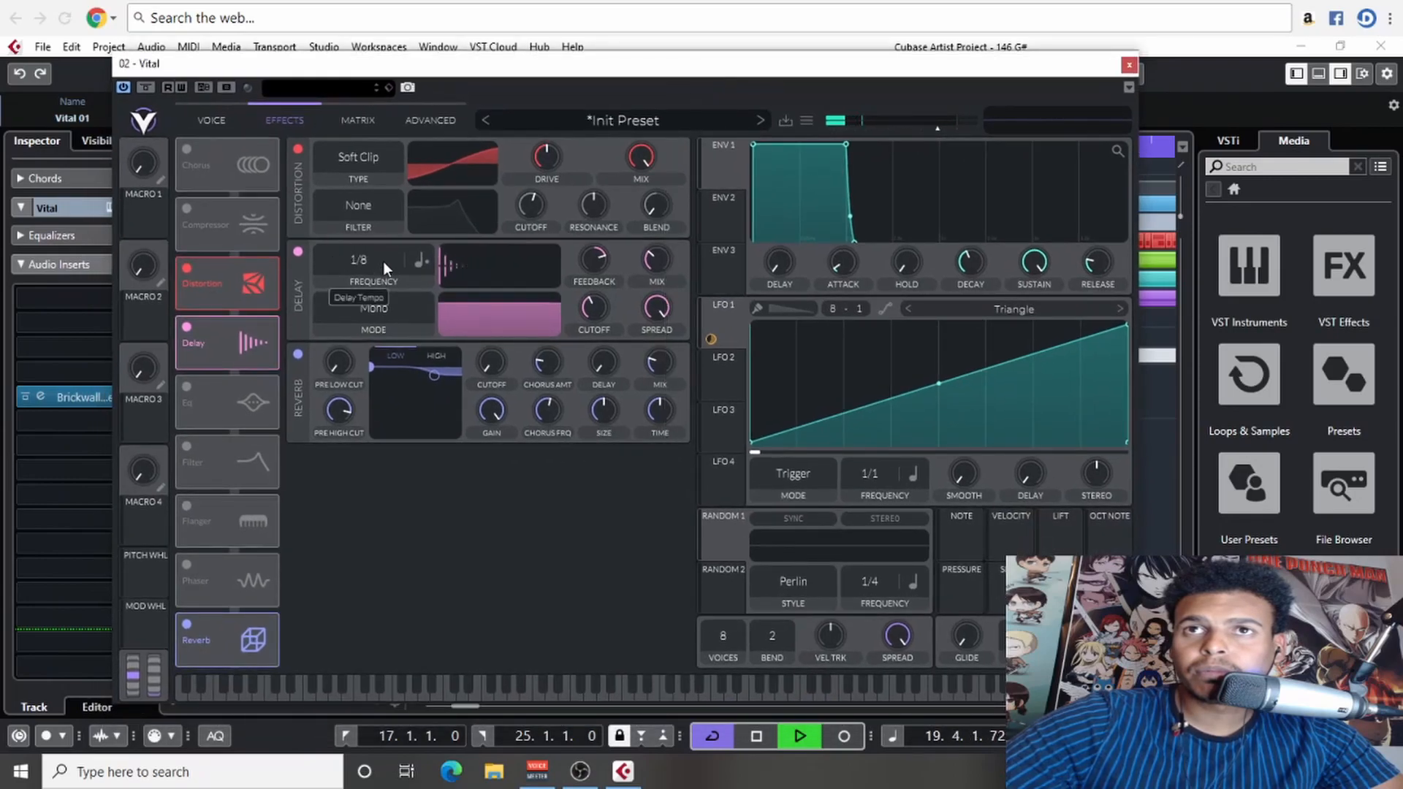
pyautogui.press('space')
pyautogui.press('space')
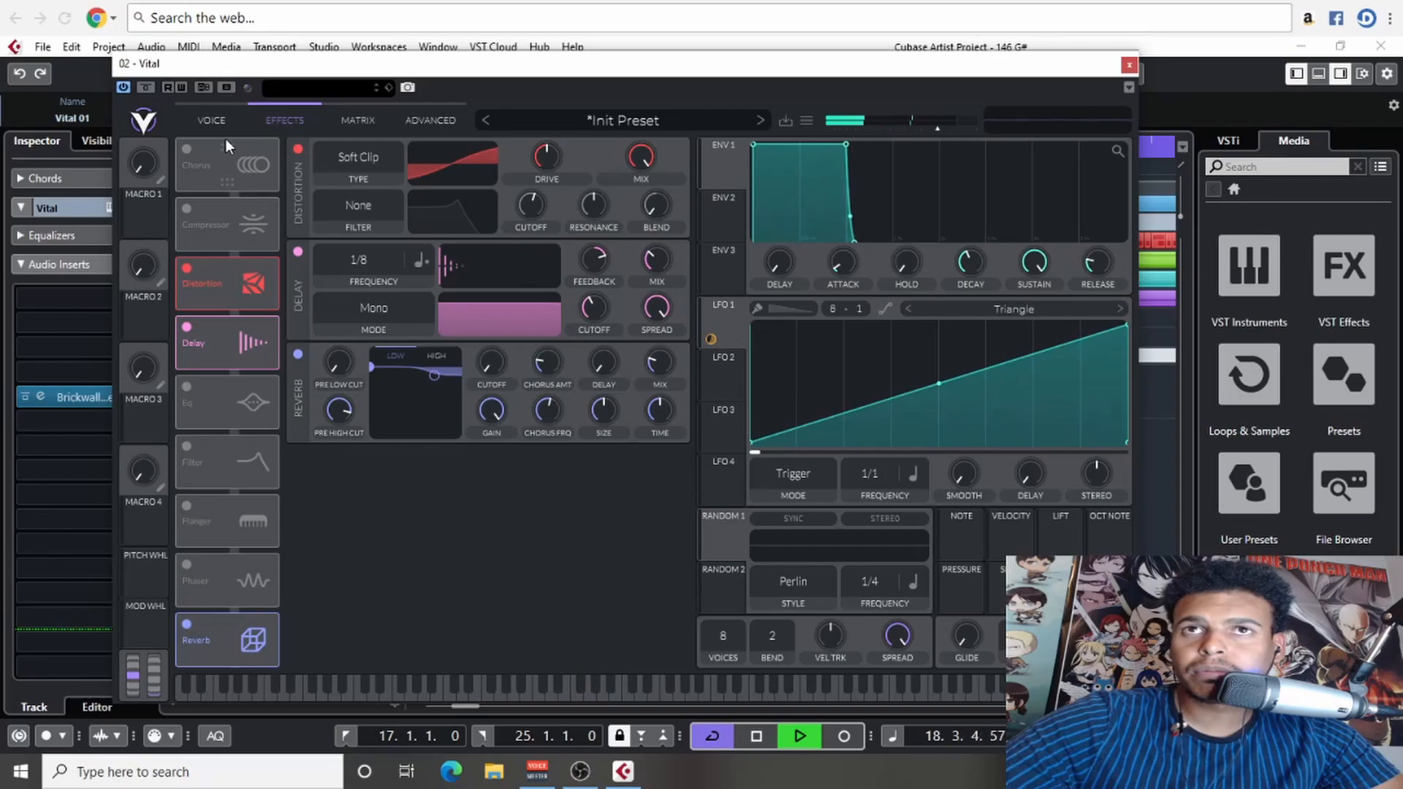
pyautogui.press('space')
# - Move LFO 1's peak back to about seven-eighths of the cycle and bend the rising segment into a concave curve
pyautogui.moveTo(1125, 327); pyautogui.dragTo(1089, 320)
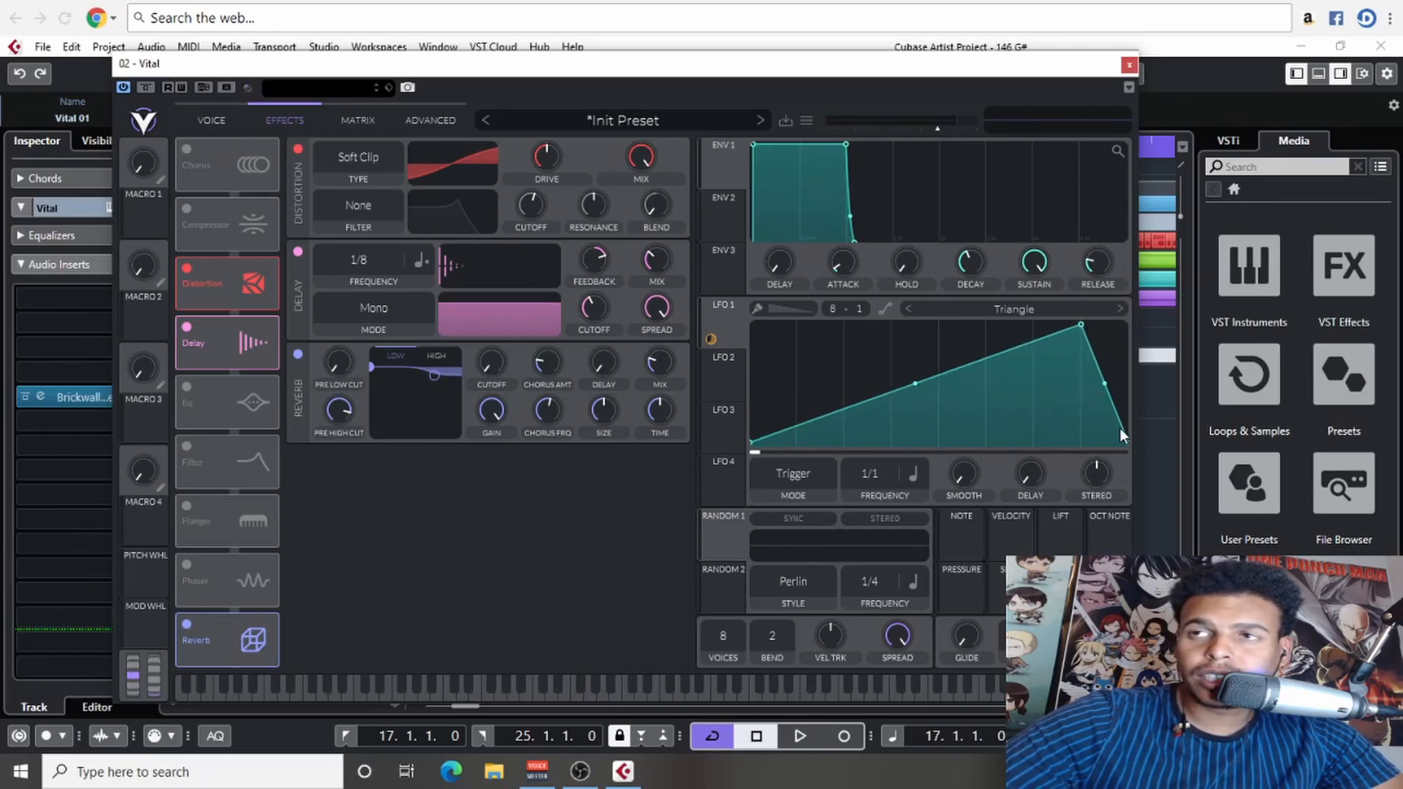
pyautogui.press('space')
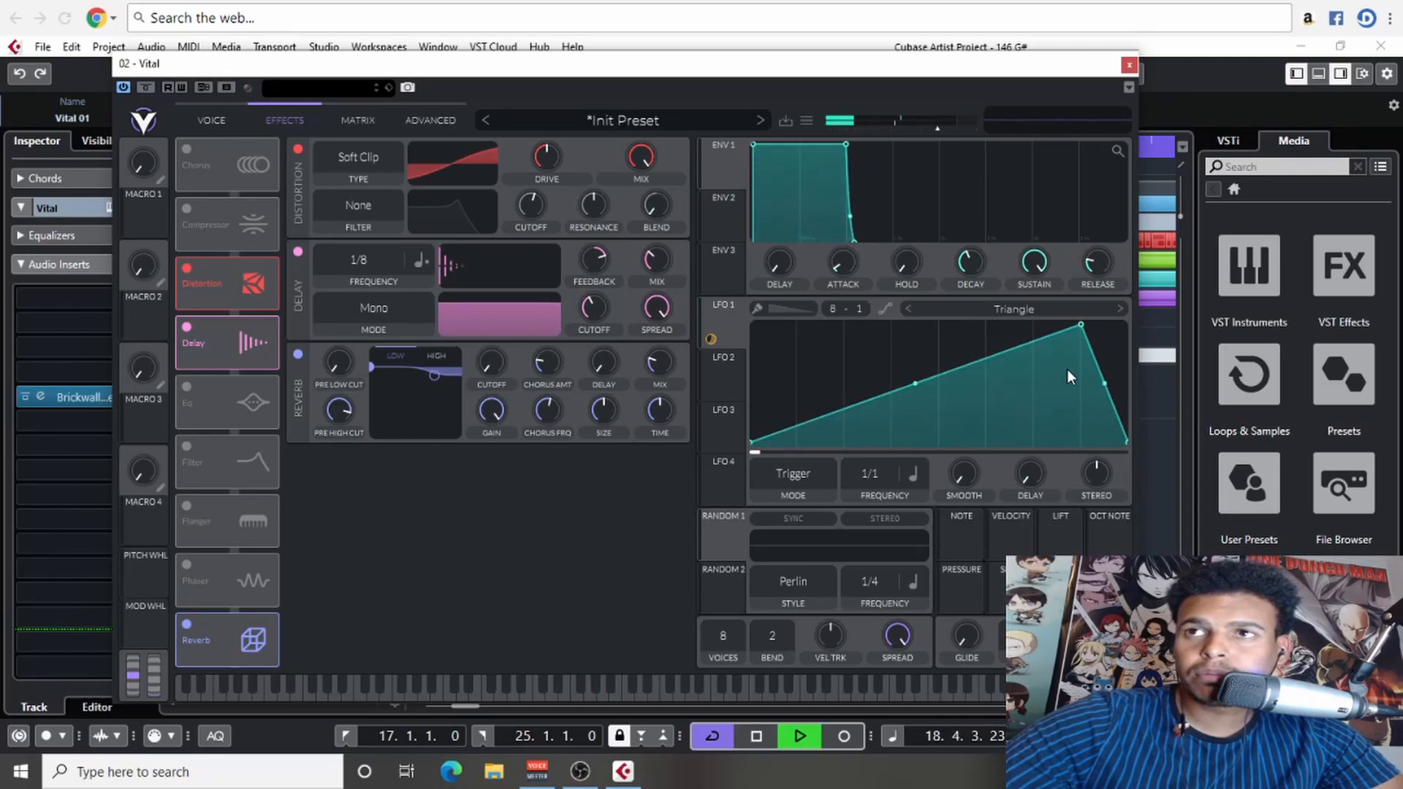
pyautogui.press('space')
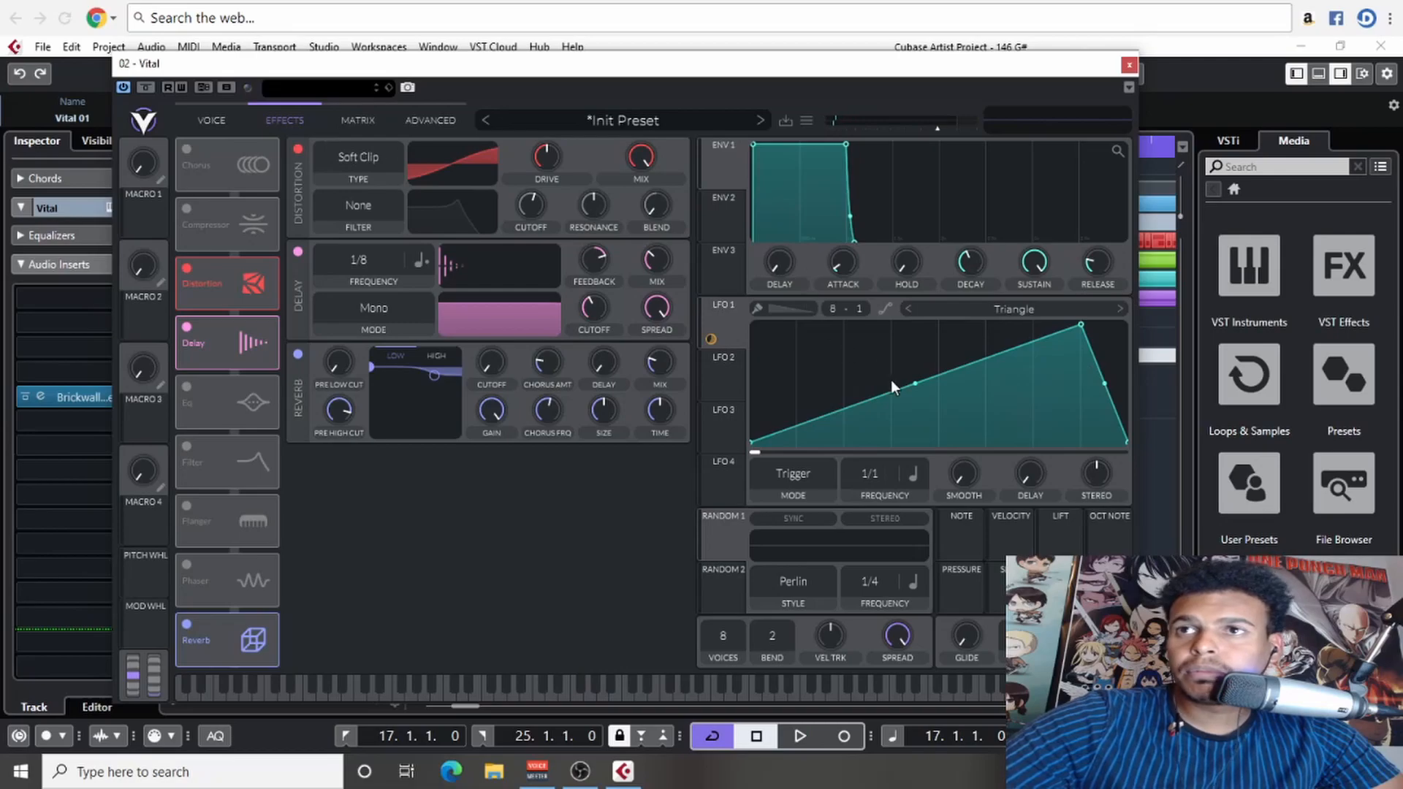
pyautogui.moveTo(919, 388); pyautogui.dragTo(931, 413)
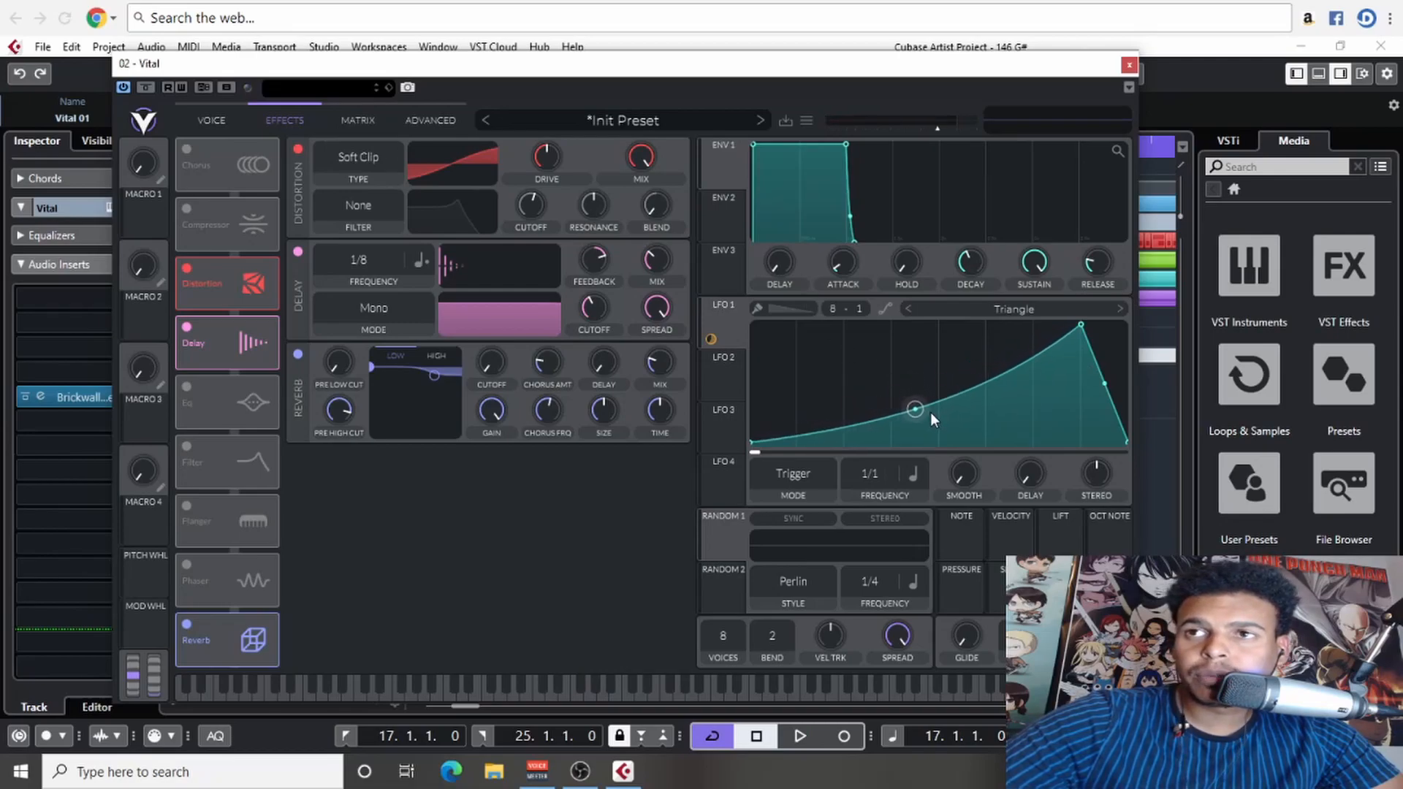
# - Set the dotted delay's frequency to 1/4 while the part plays
pyautogui.press('space')
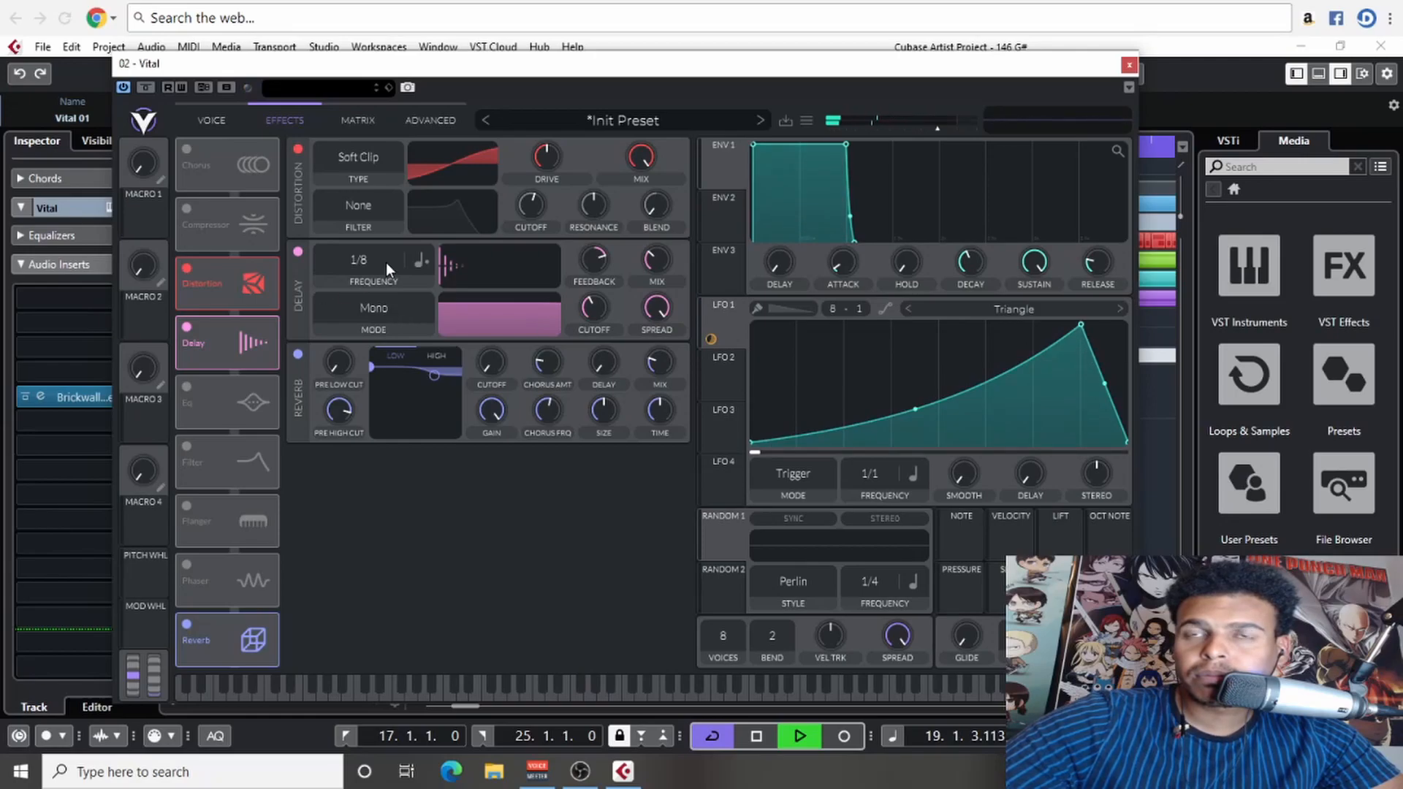
pyautogui.scroll(1, 384, 265)
pyautogui.scroll(-2, 381, 266)
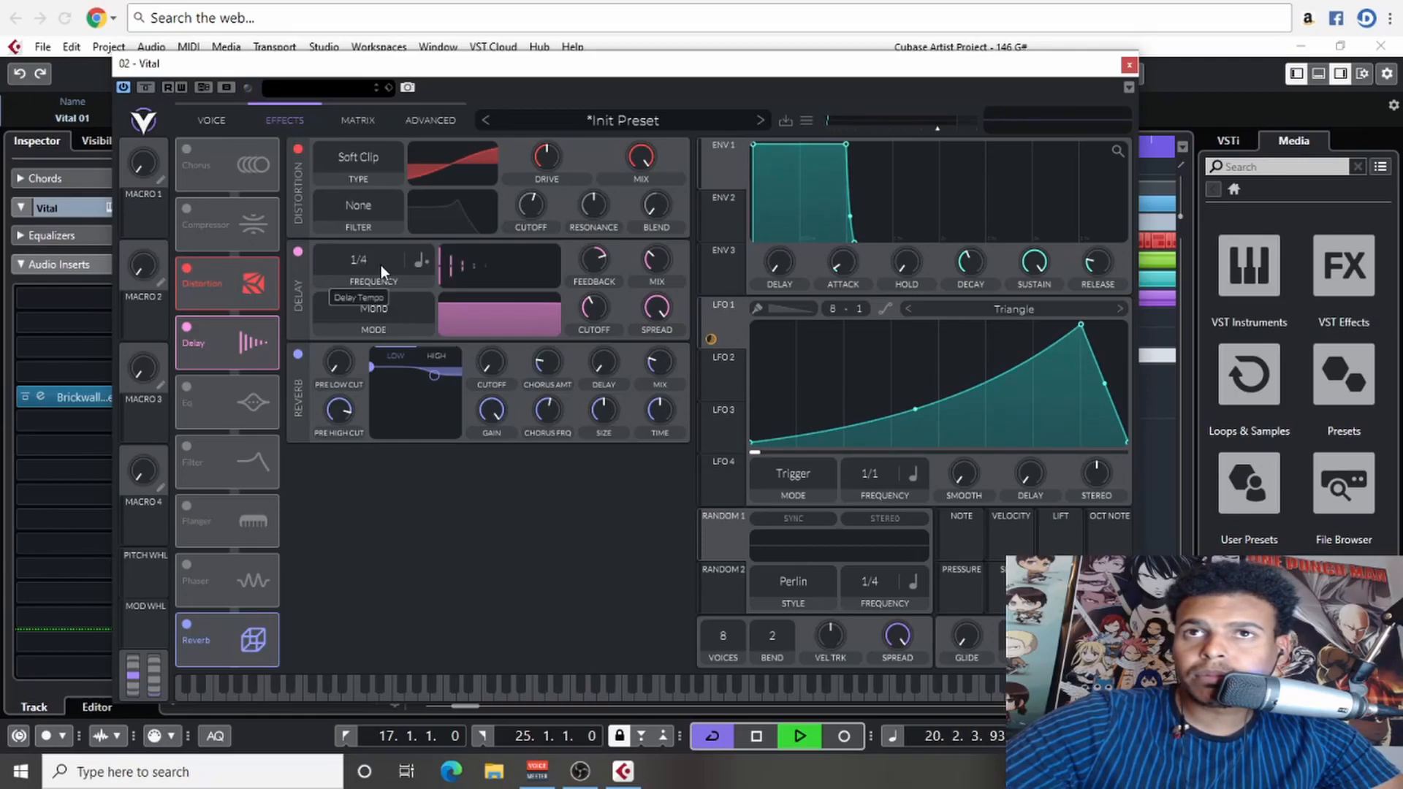
# - Move LFO 1's peak to about three-quarters of the cycle, bend the falling segment inward, and audition the shape
pyautogui.moveTo(1081, 324); pyautogui.dragTo(1034, 325)
pyautogui.press('space')
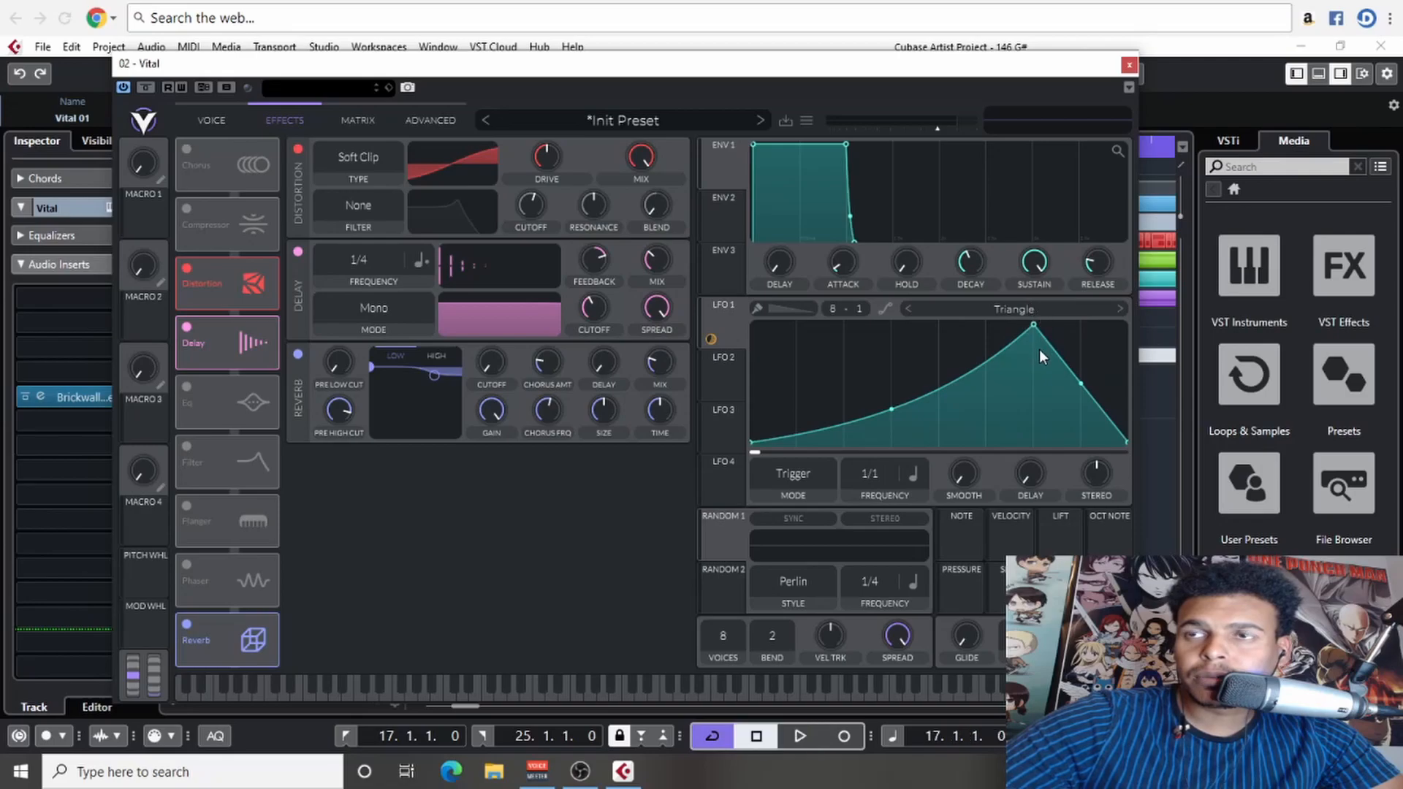
pyautogui.moveTo(1080, 386); pyautogui.dragTo(1065, 402)
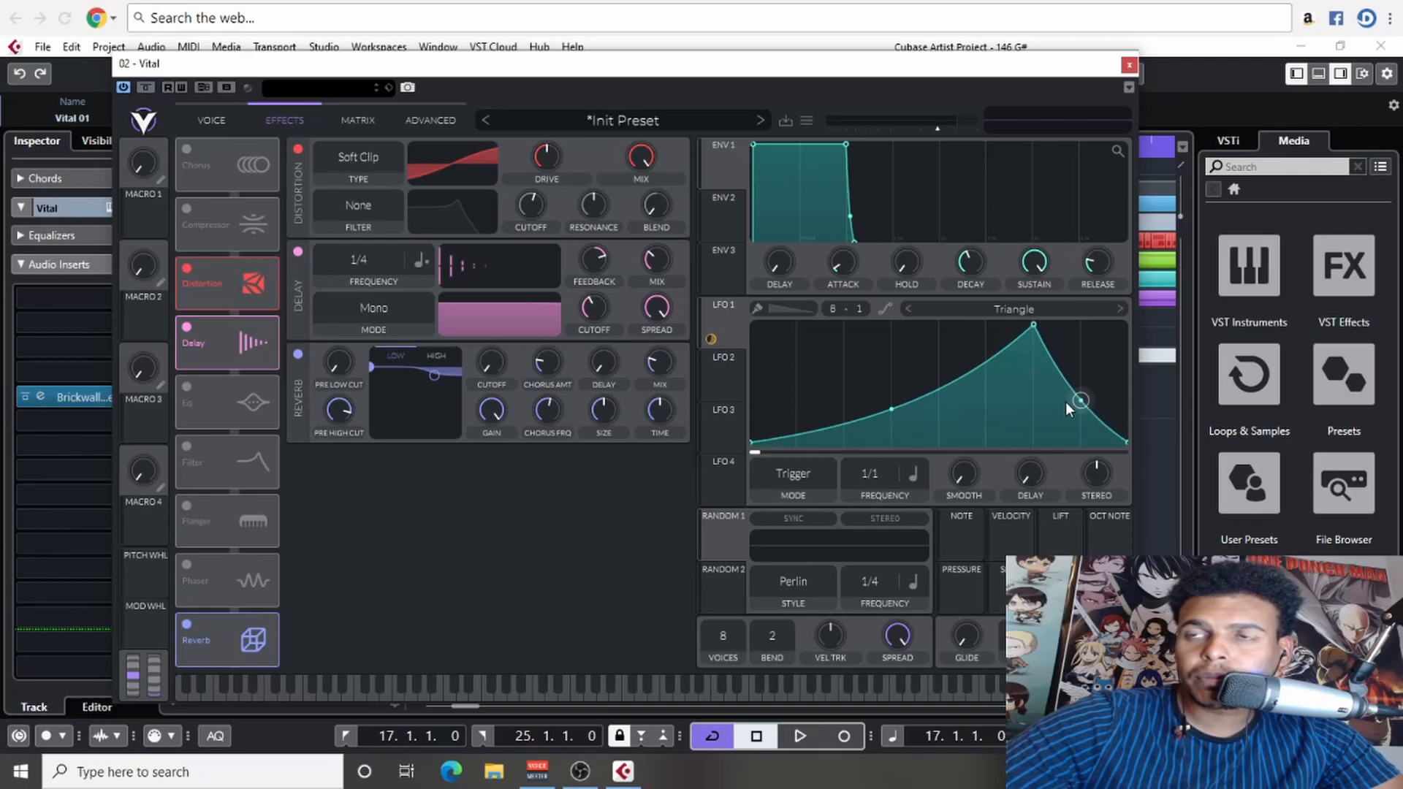
pyautogui.press('space')
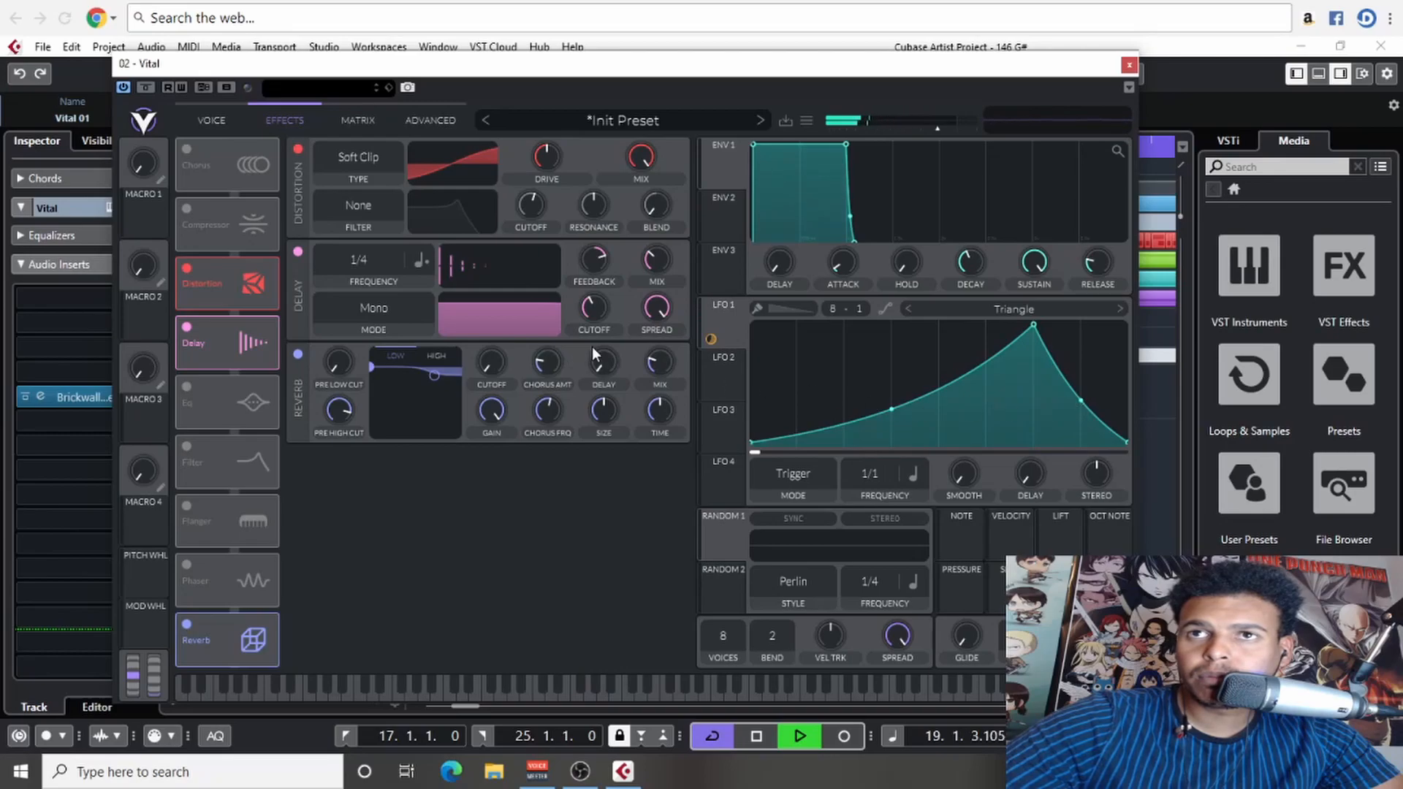
# - Set oscillator 1's transpose to -24 semitones, audition the part, and reposition the Vital window
pyautogui.click(221, 121)
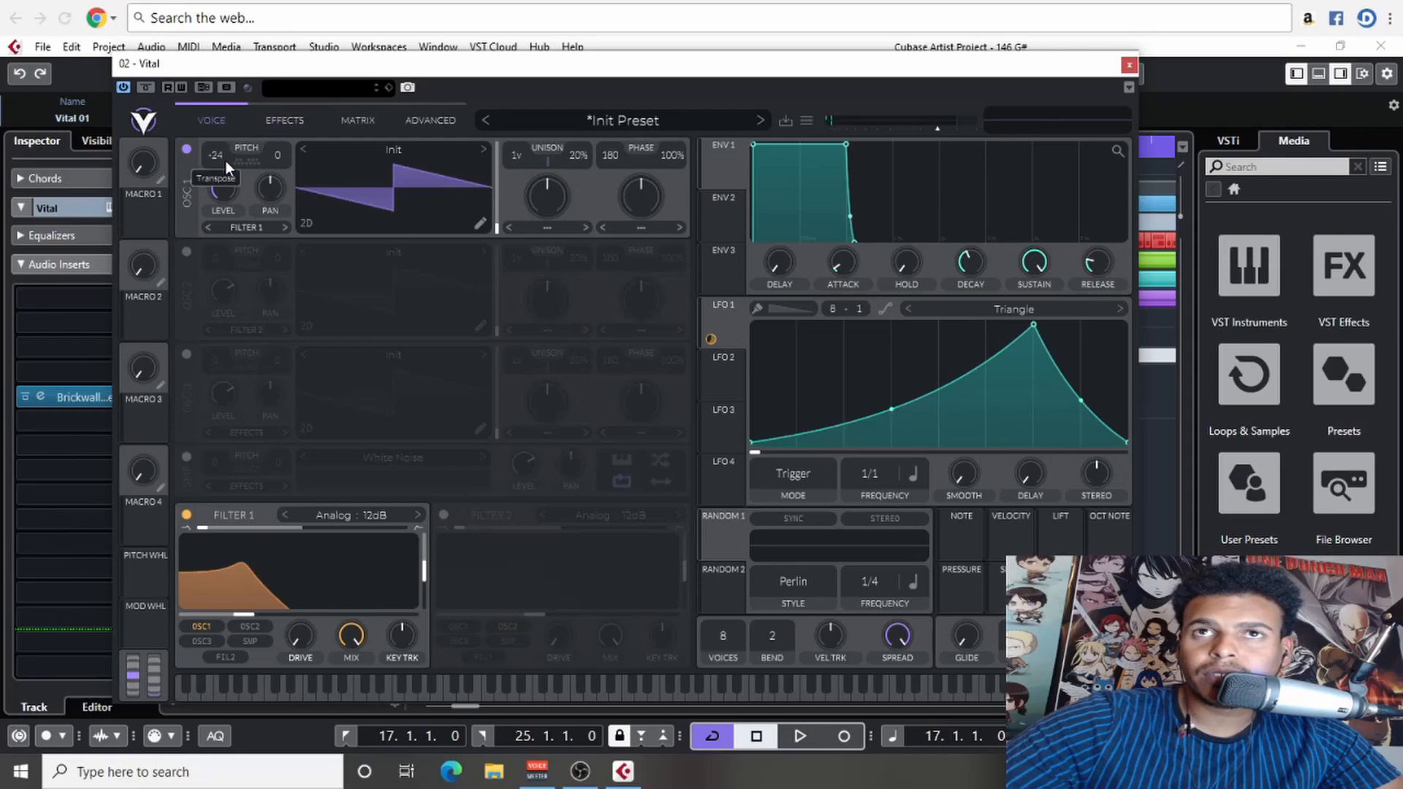
pyautogui.moveTo(225, 160); pyautogui.dragTo(228, 171)
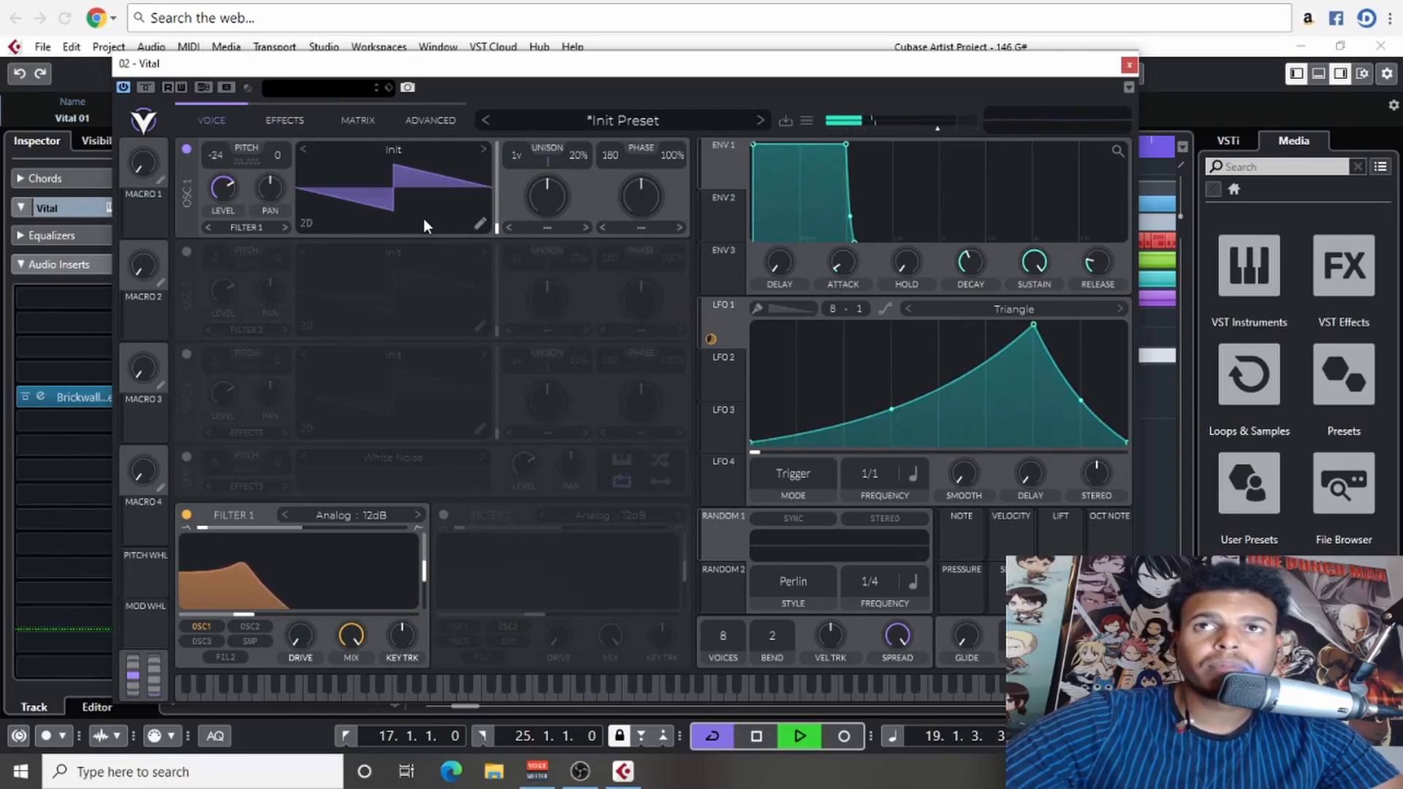
pyautogui.press('space')
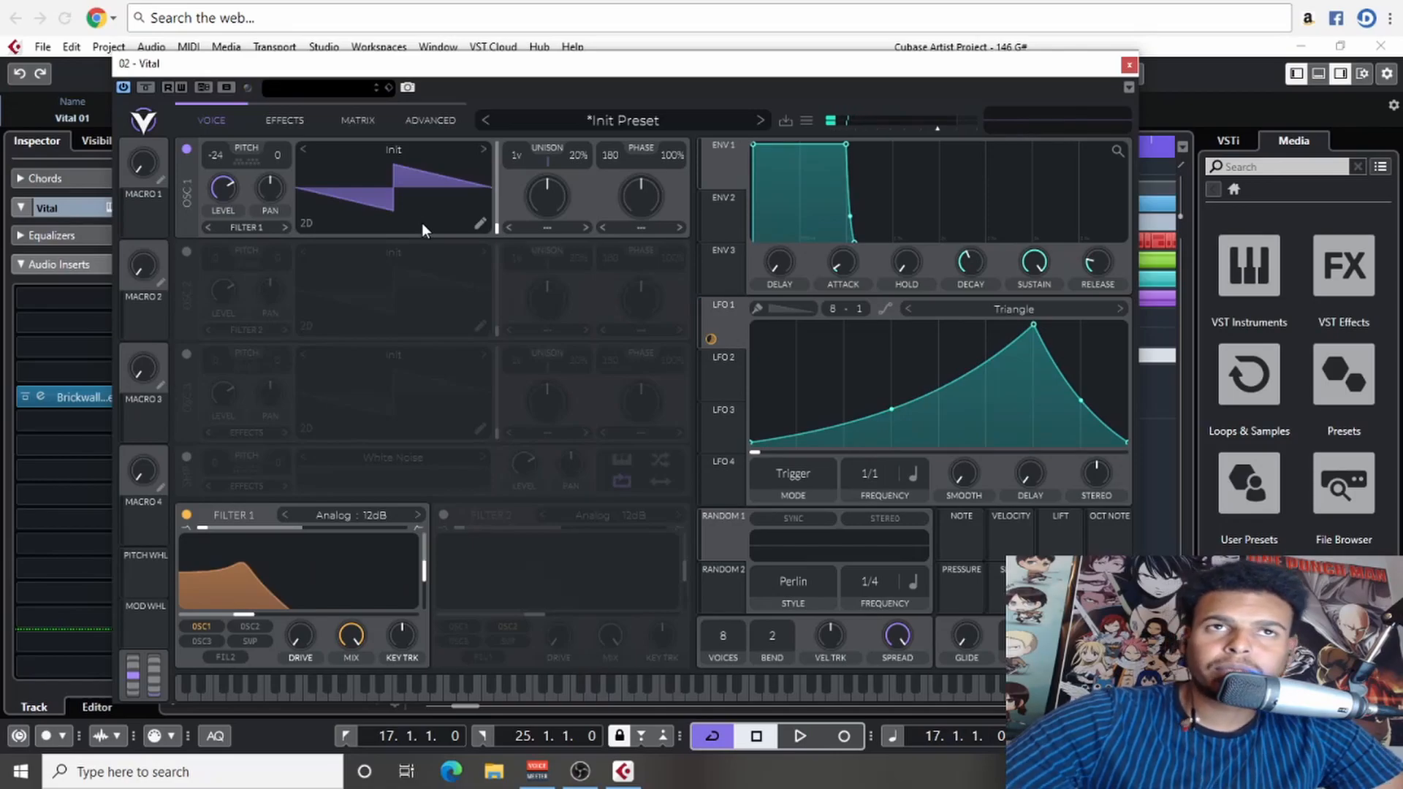
pyautogui.moveTo(743, 69); pyautogui.dragTo(798, 62)
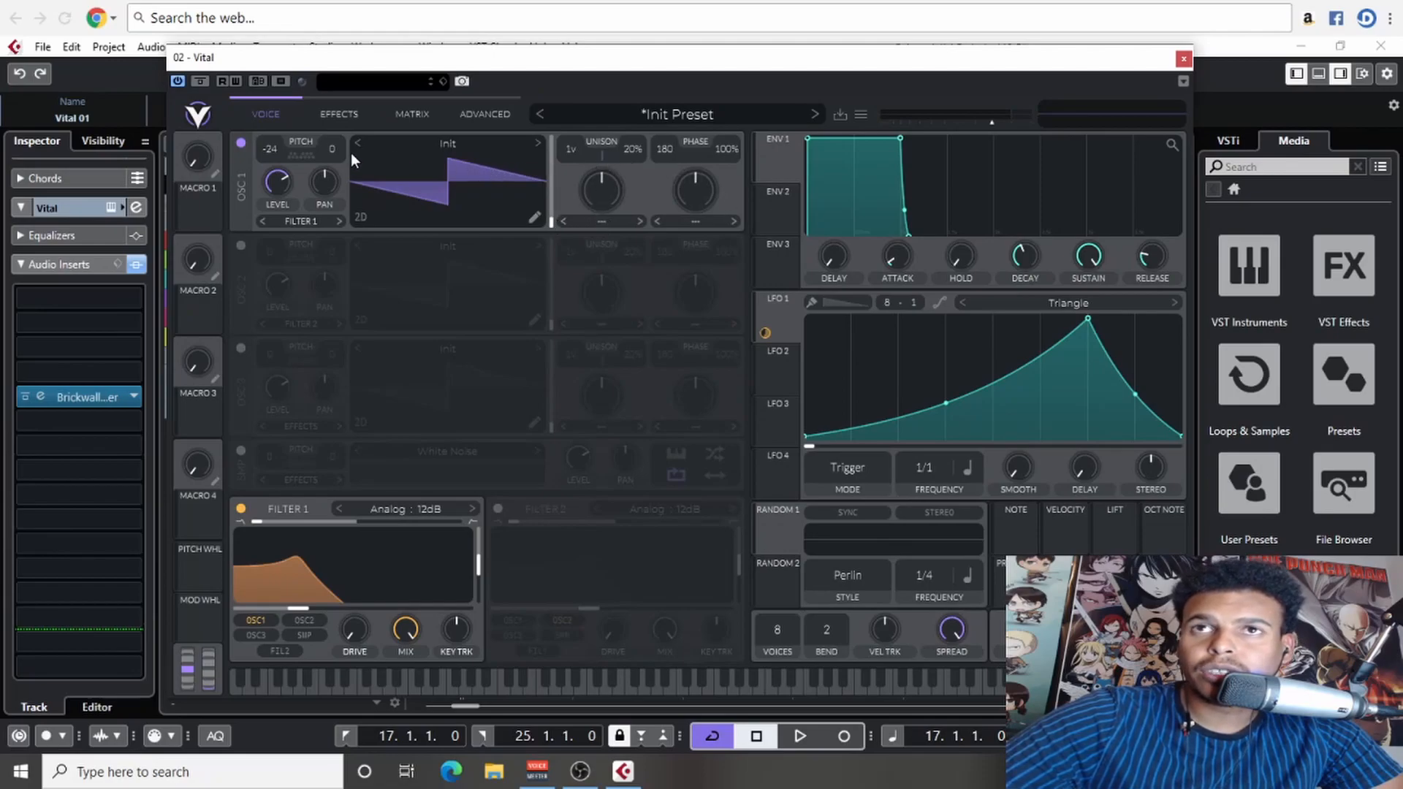
# - Bypass the distortion and delay effects and re-enable both
pyautogui.click(339, 114)
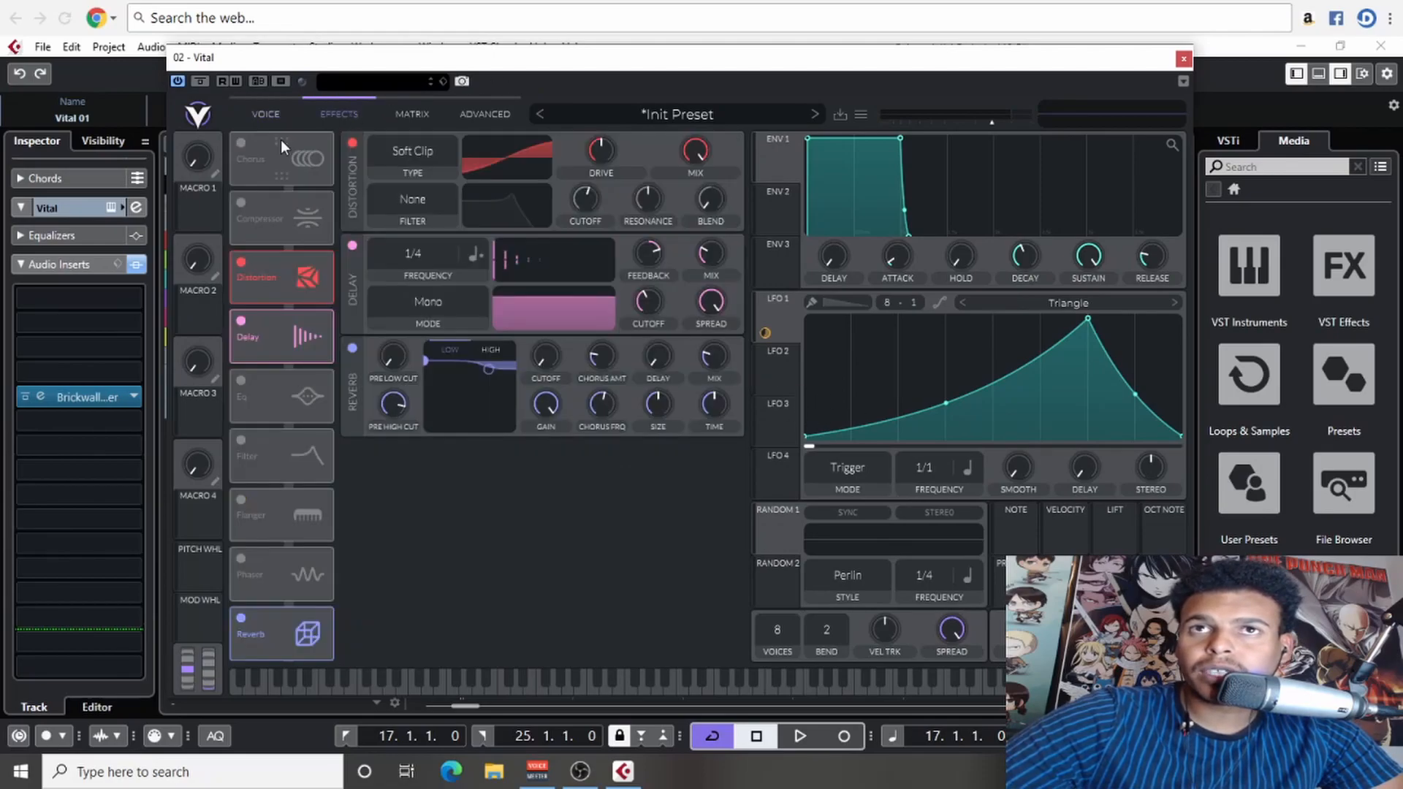
pyautogui.click(238, 263)
pyautogui.click(242, 322)
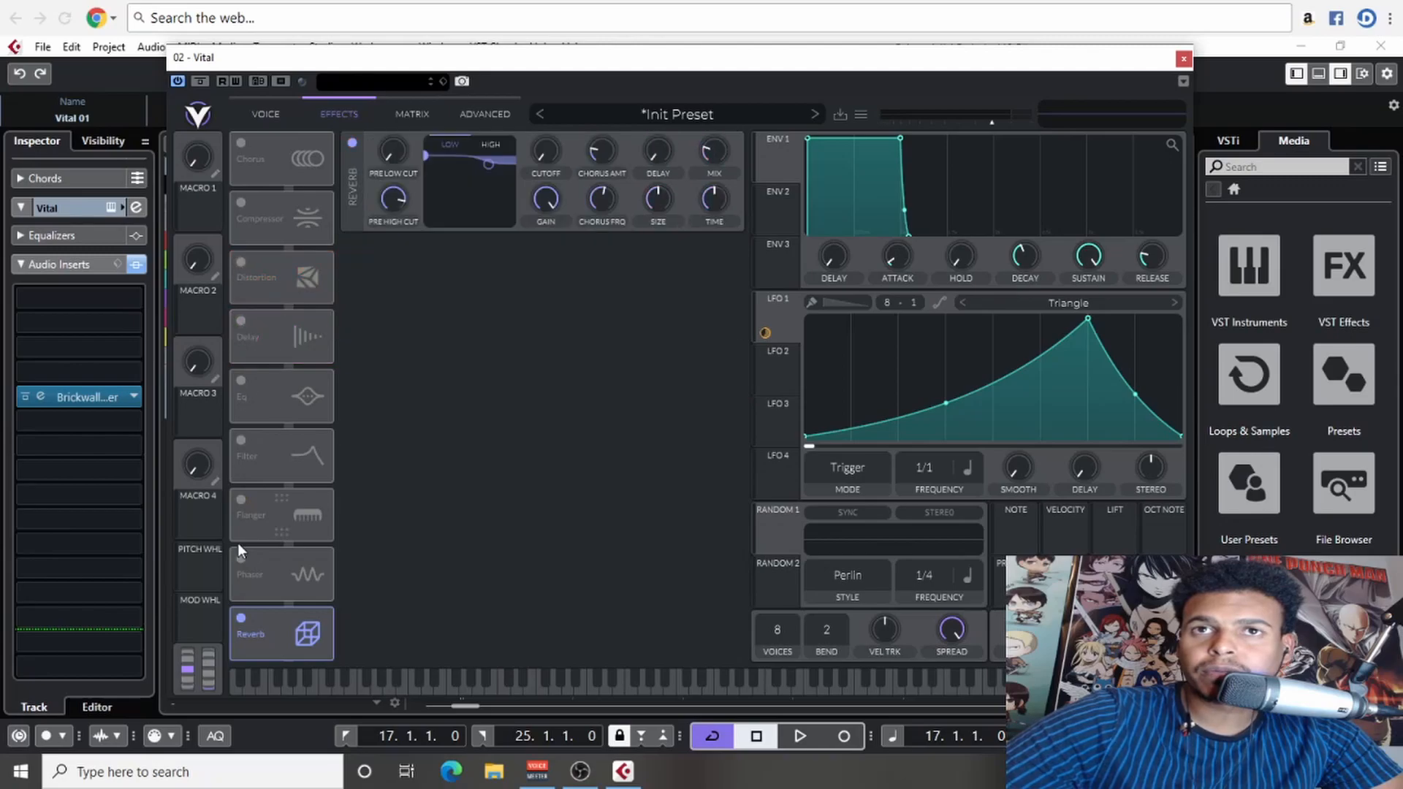
pyautogui.click(242, 322)
pyautogui.click(240, 263)
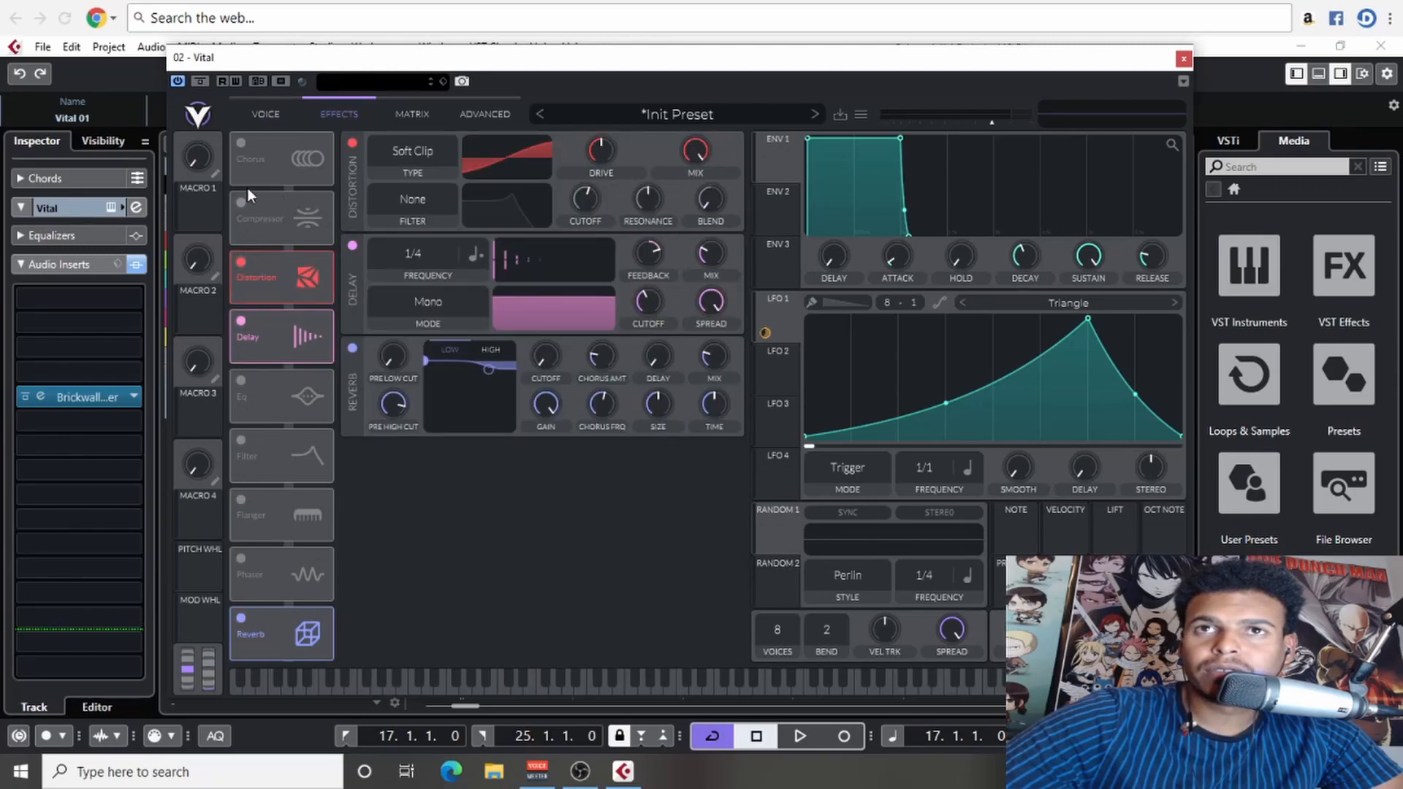
# - Move LFO 1's peak to the middle of the cycle and bend both of its segments outward
pyautogui.click(265, 114)
pyautogui.moveTo(1088, 320); pyautogui.dragTo(997, 252)
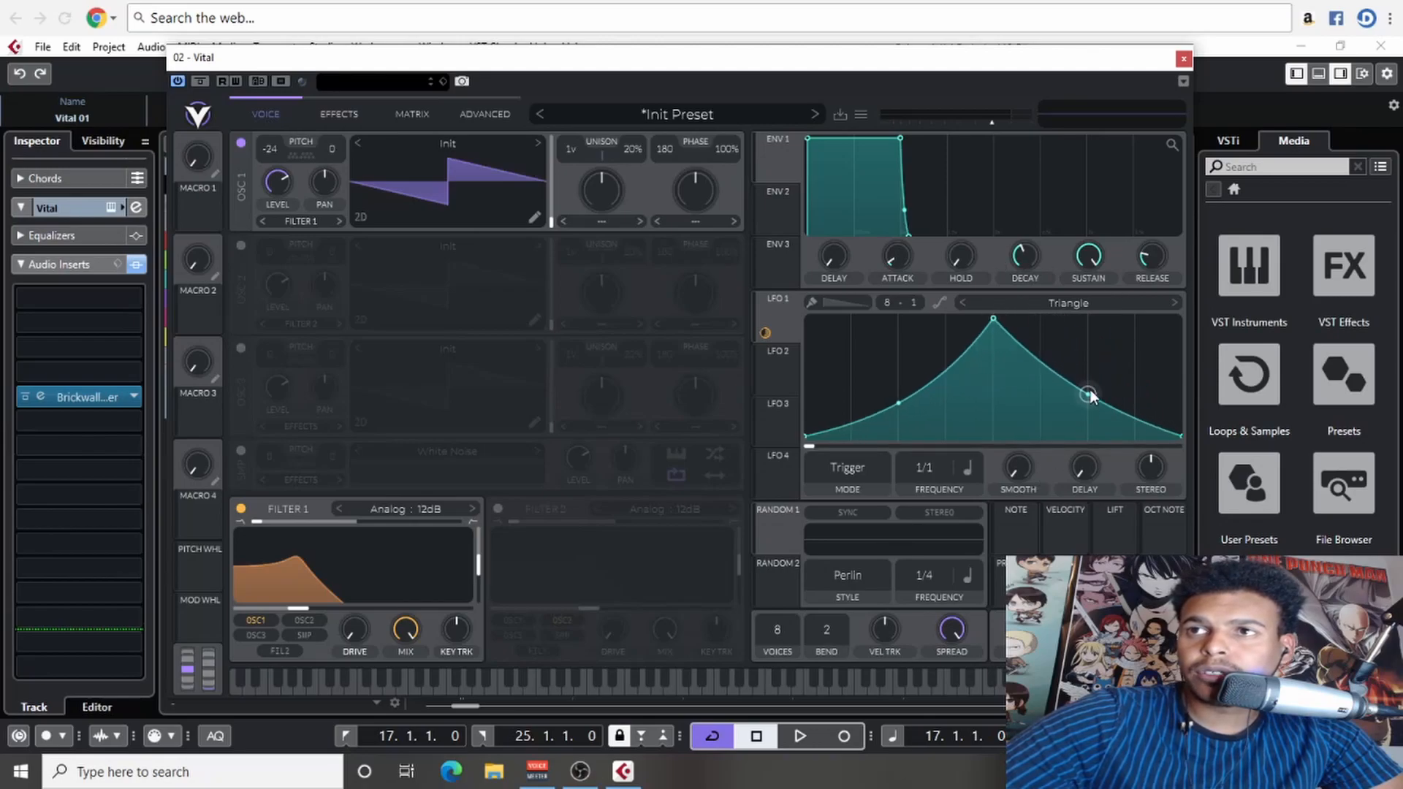
pyautogui.moveTo(1089, 394); pyautogui.dragTo(1098, 365)
pyautogui.moveTo(902, 402); pyautogui.dragTo(893, 368)
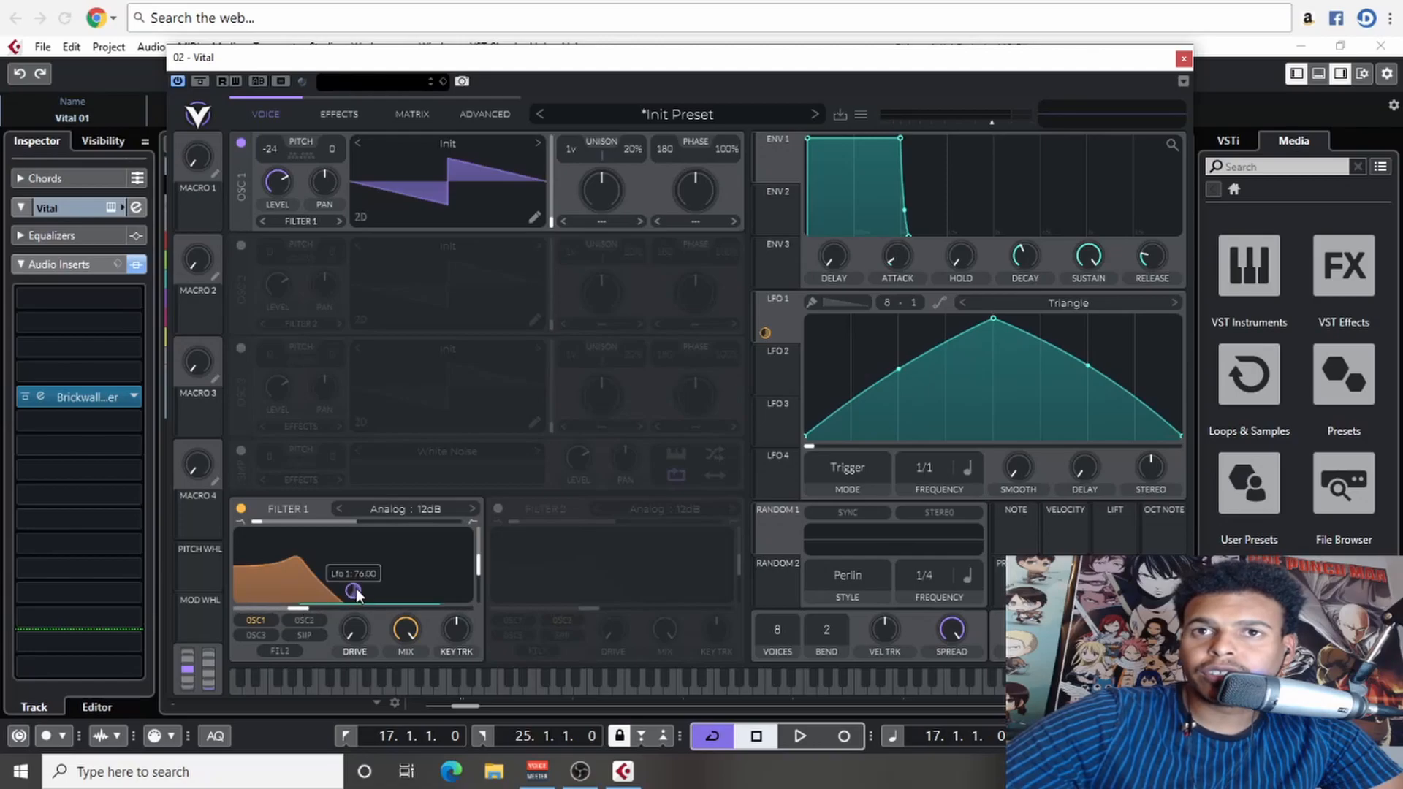
# - Remove LFO 1's modulation from filter 1's cutoff and change the LFO's shape to Saw Down
pyautogui.rightClick(356, 589)
pyautogui.click(402, 581)
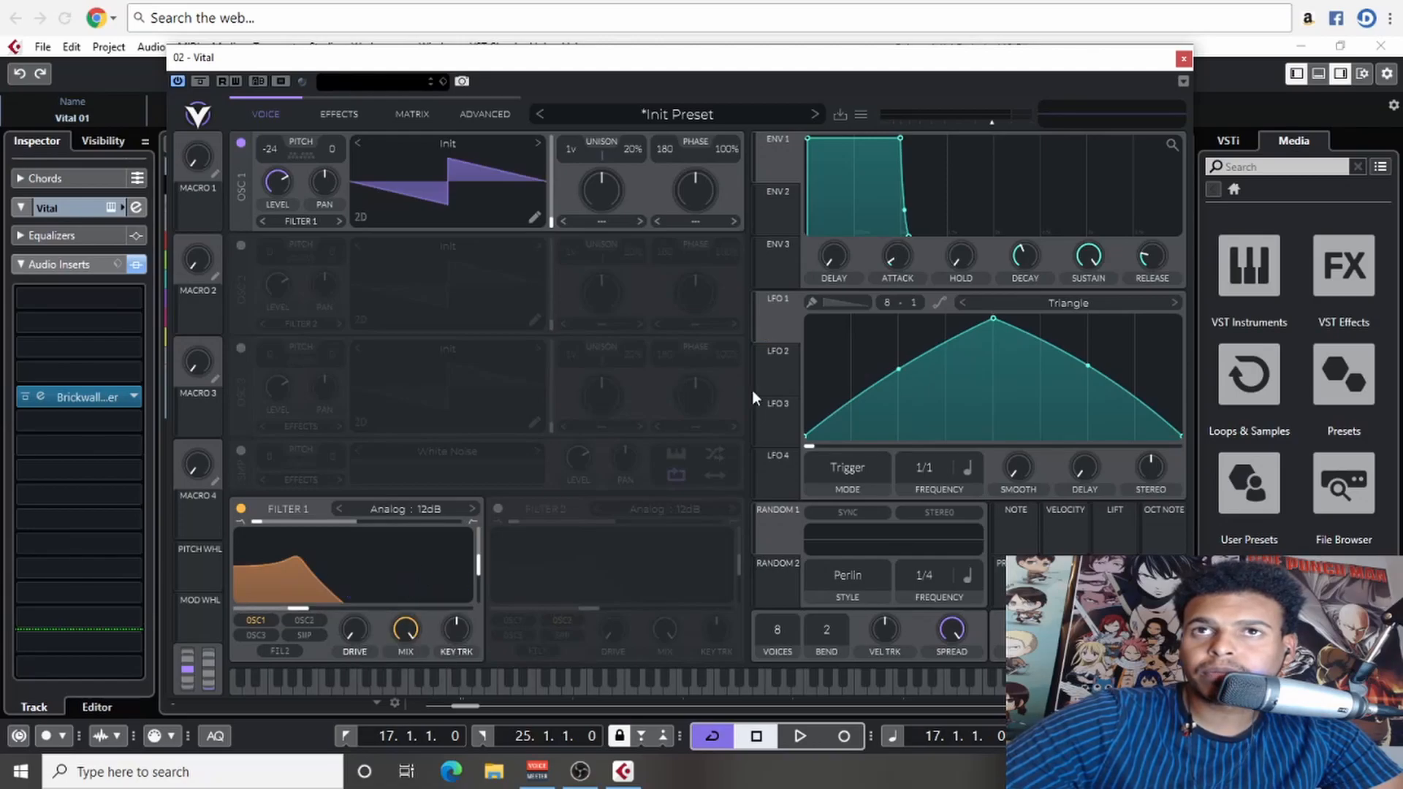
pyautogui.doubleClick(901, 367)
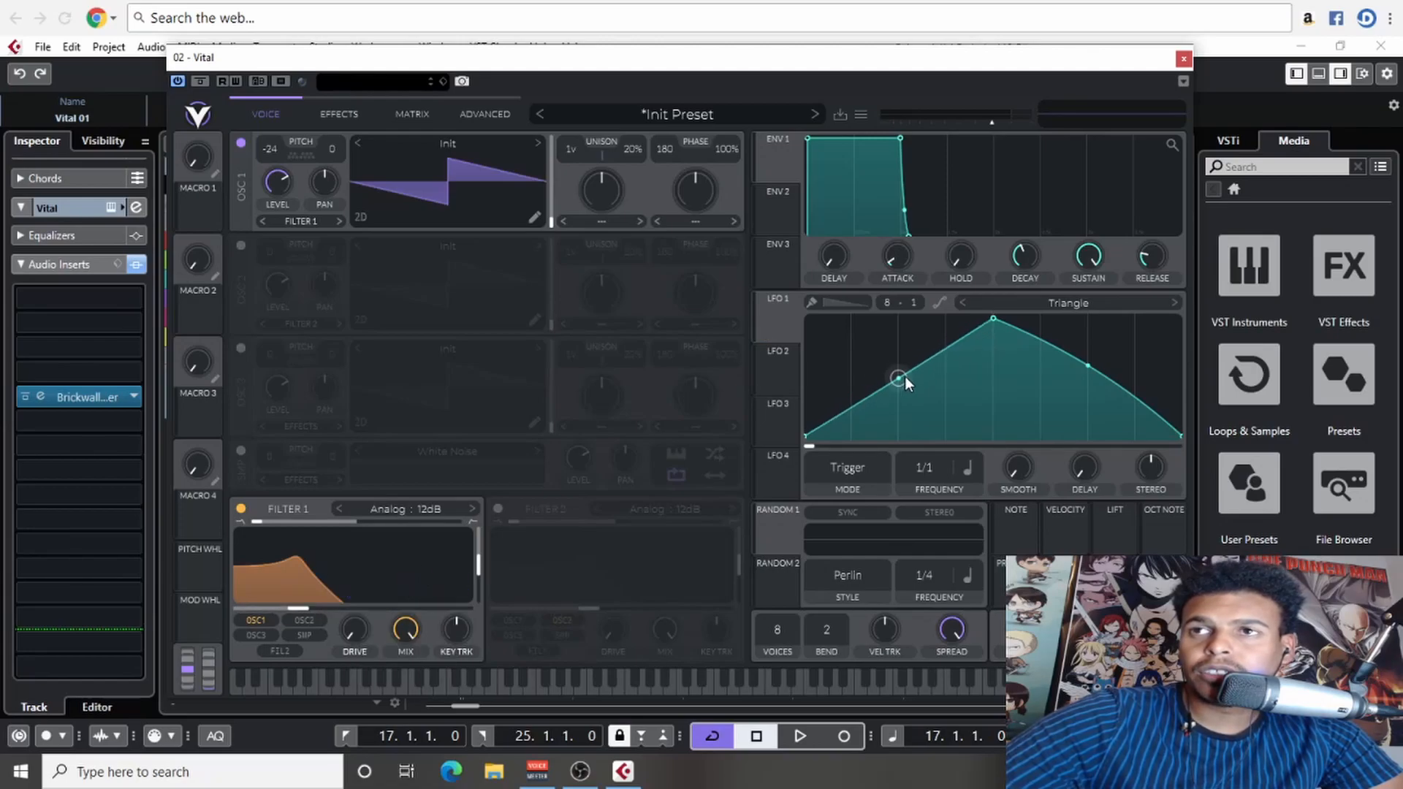
pyautogui.doubleClick(1089, 366)
pyautogui.click(1174, 303)
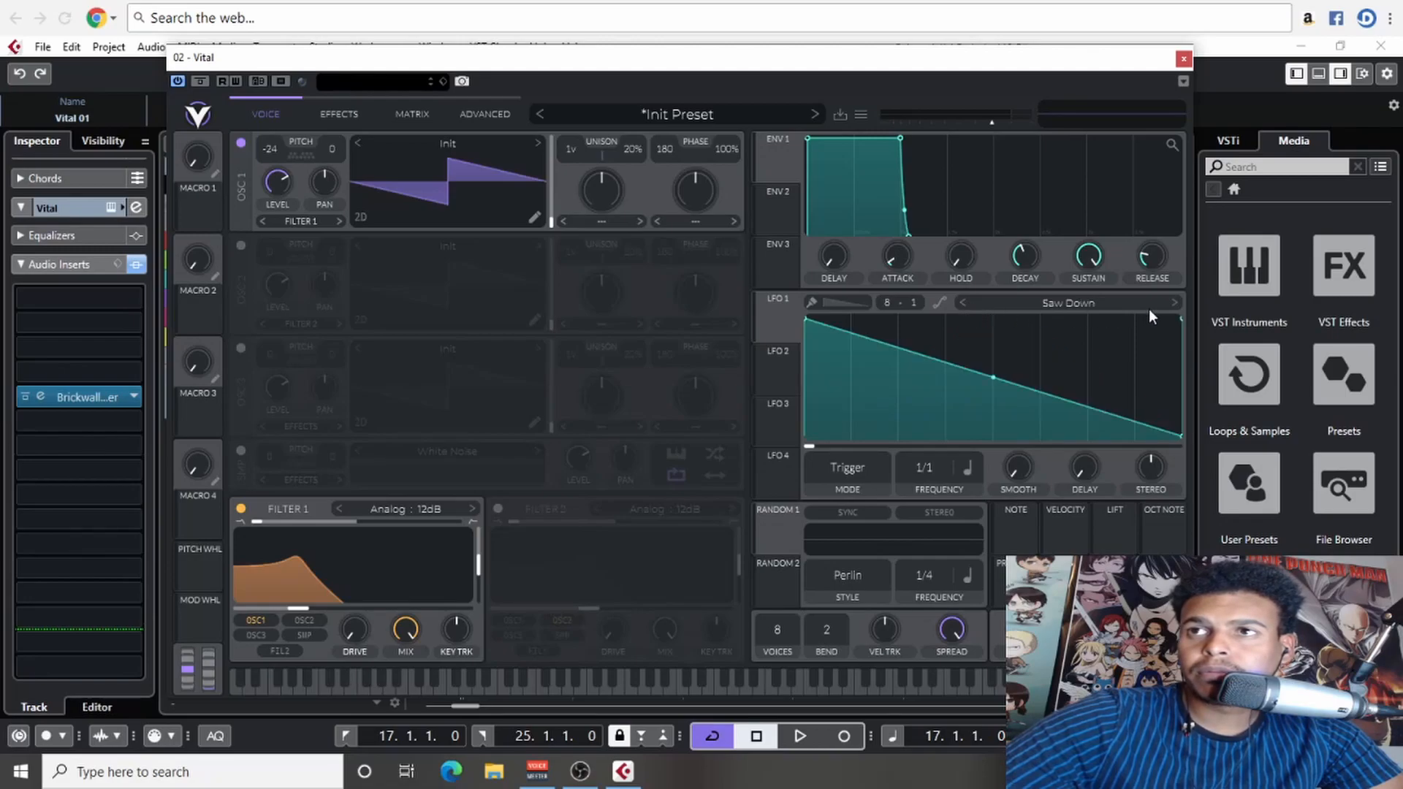
pyautogui.click(1174, 302)
pyautogui.click(963, 302)
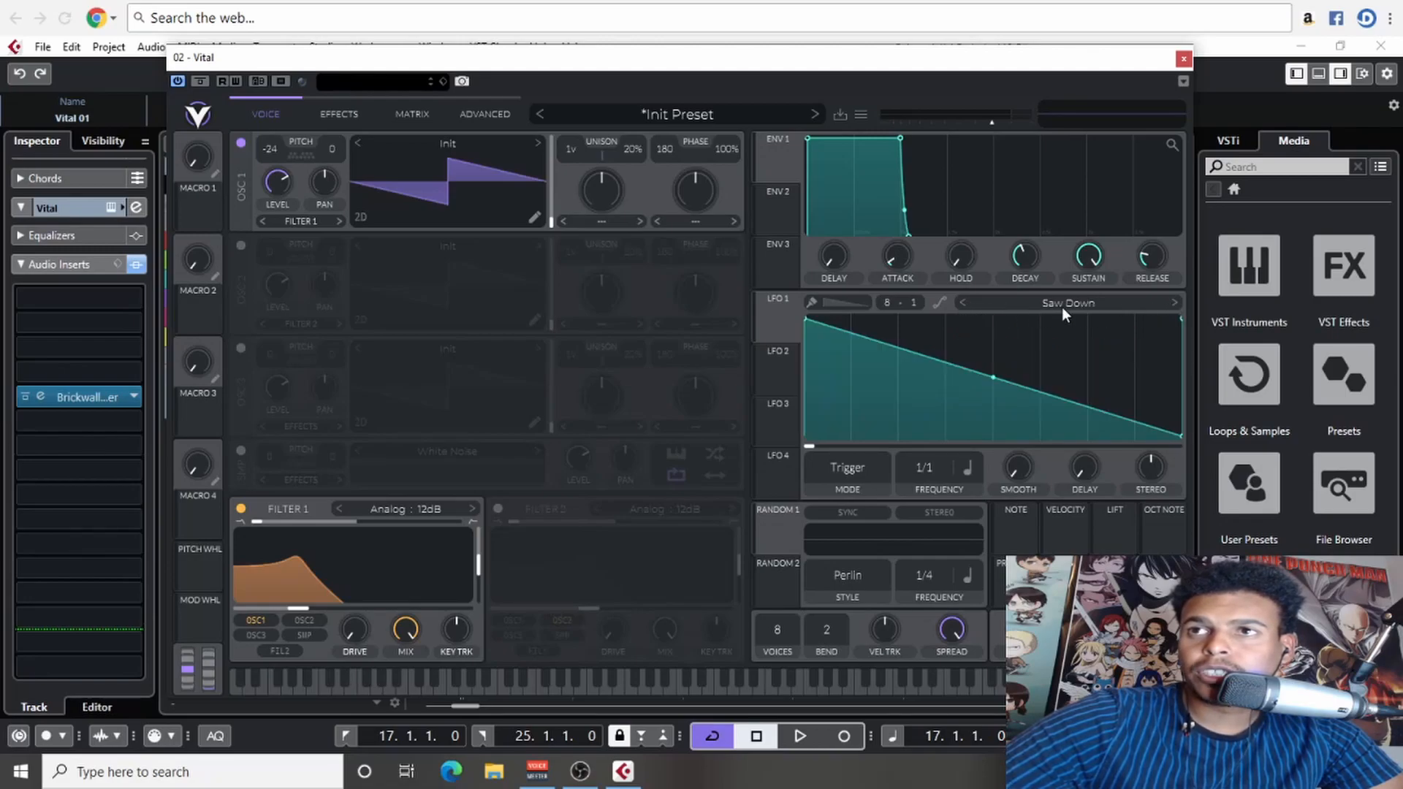
# - Assign LFO 1 to oscillator 1's transpose with an amount of 72 and play the part
pyautogui.moveTo(990, 378)
pyautogui.mouseDown()
pyautogui.moveTo(987, 402)
pyautogui.moveTo(991, 375)
pyautogui.mouseUp()
pyautogui.moveTo(776, 326); pyautogui.dragTo(282, 159)
pyautogui.press('space')
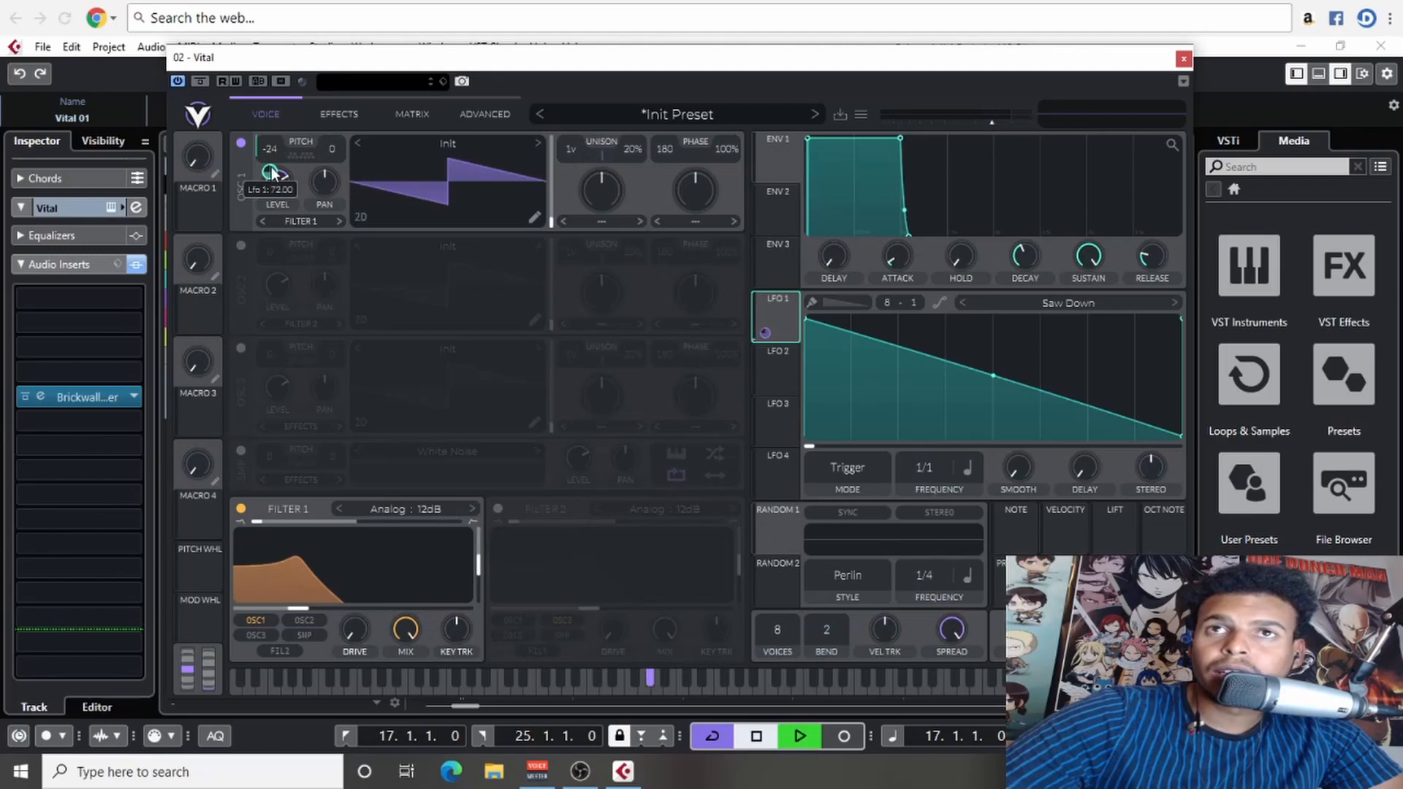
# - Bend LFO 1's falling curve inward, set its frequency to 1/16, and audition the part
pyautogui.moveTo(994, 376); pyautogui.dragTo(994, 402)
pyautogui.press('space')
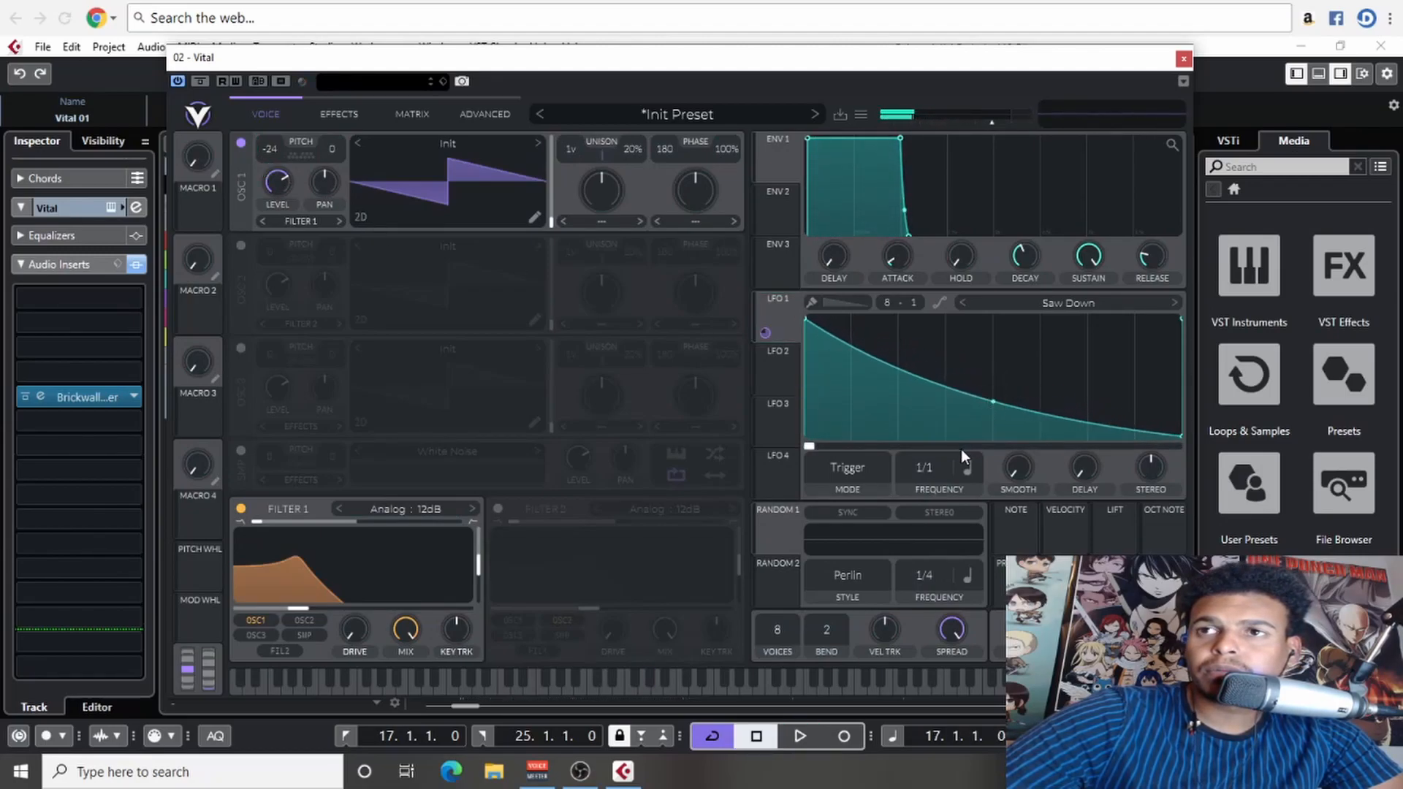
pyautogui.scroll(-3, 935, 469)
pyautogui.press('space')
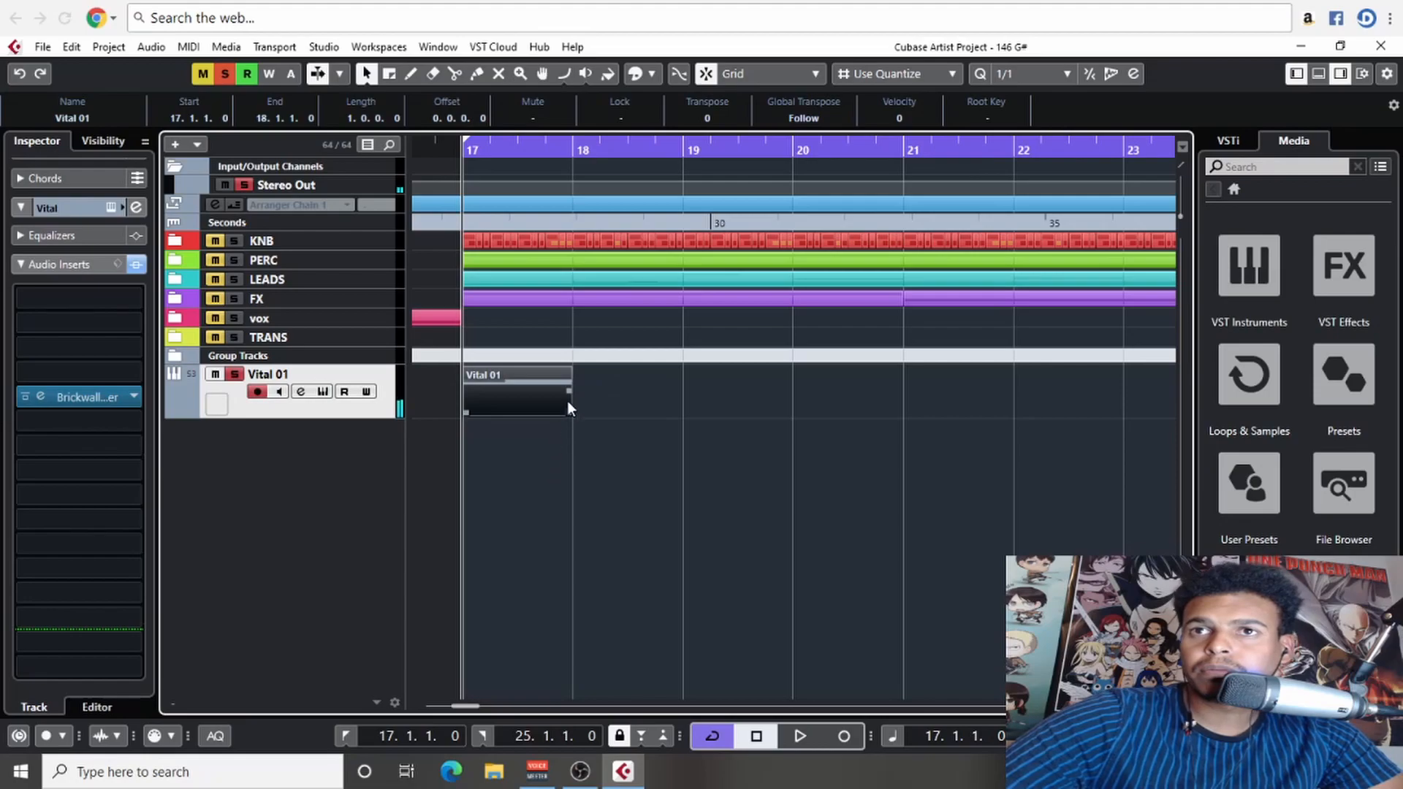
# - Open the Vital 01 part for note editing and shorten its G#2 note to a sixteenth on a 1/16 grid
pyautogui.doubleClick(520, 413)
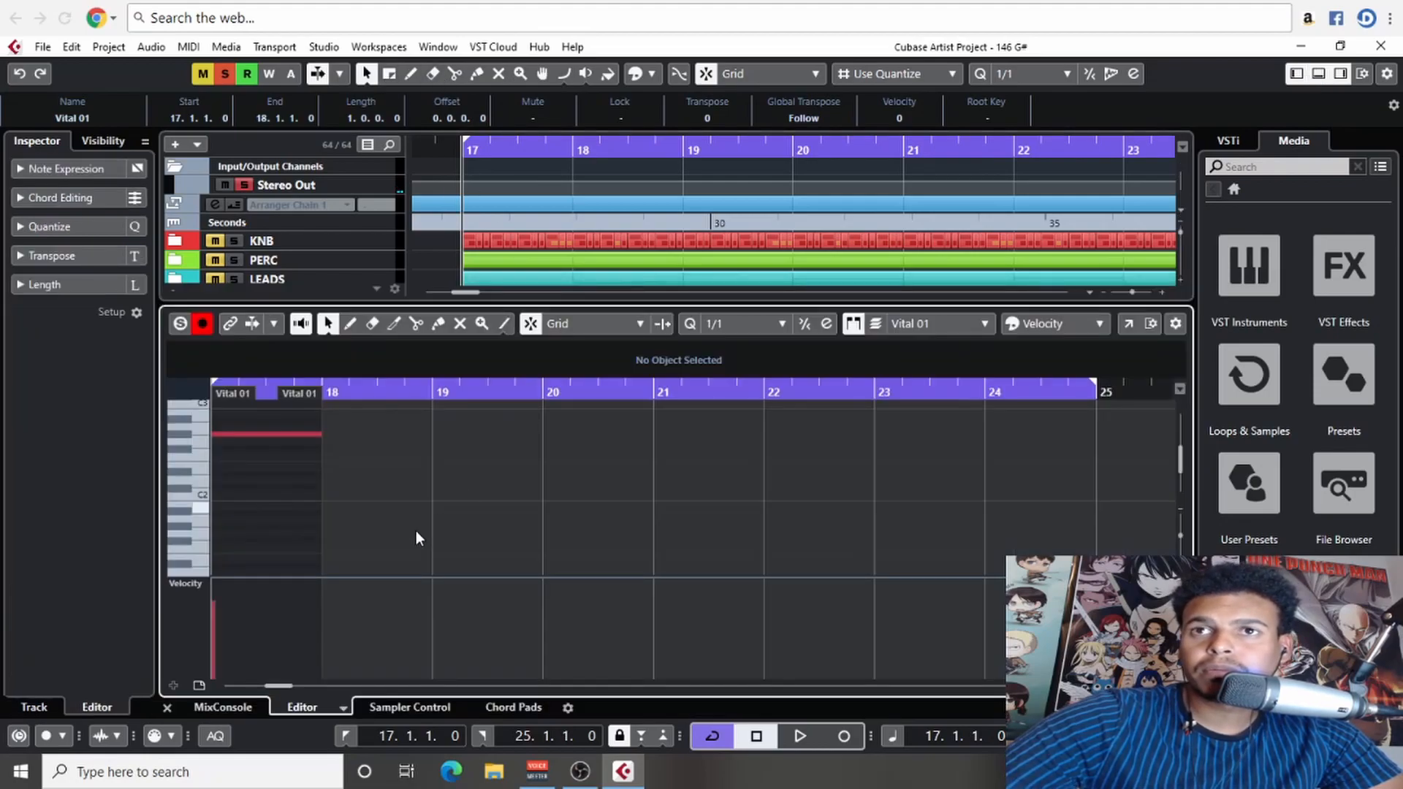
pyautogui.moveTo(796, 562); pyautogui.dragTo(590, 565)
pyautogui.moveTo(676, 539); pyautogui.dragTo(667, 448)
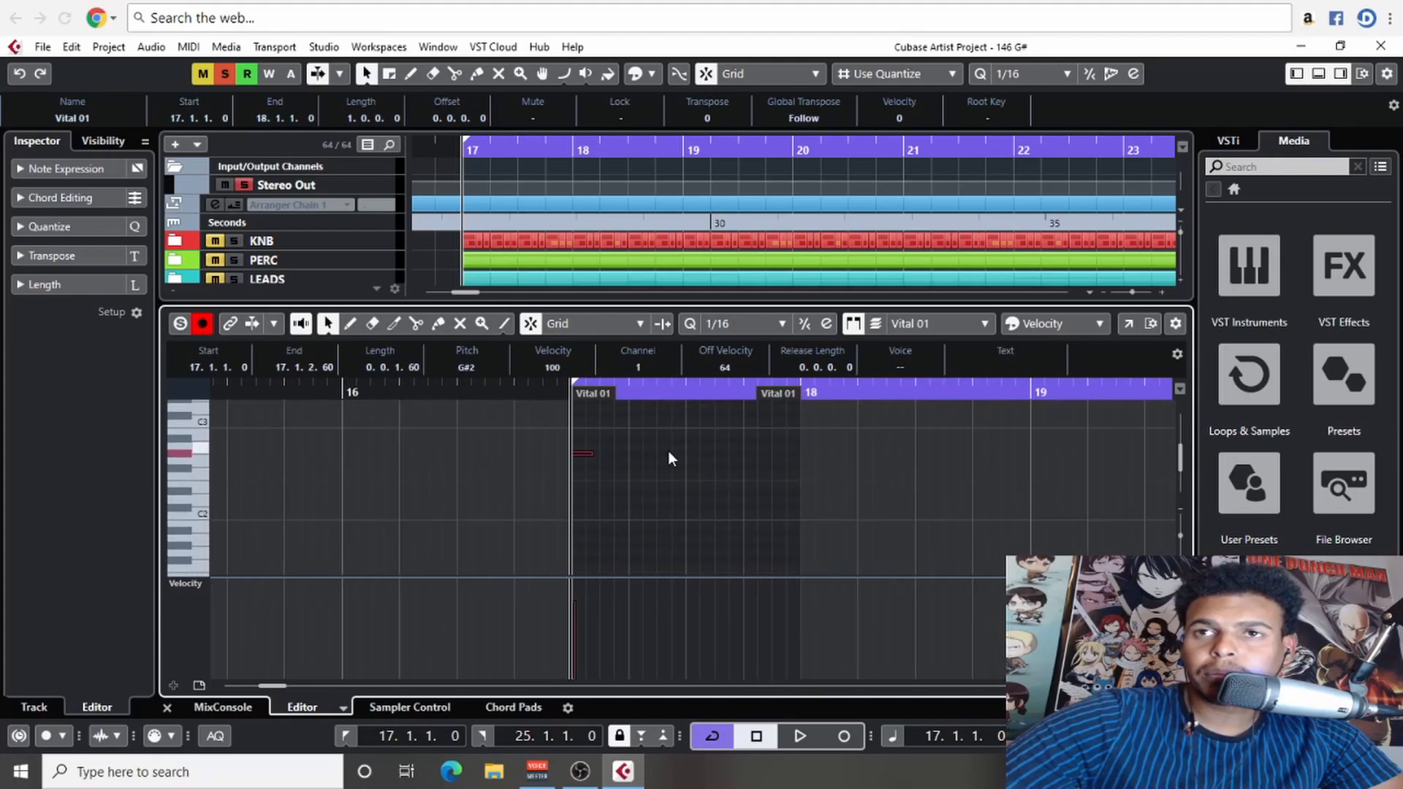
pyautogui.press('h')
pyautogui.press('h')
pyautogui.press('h')
pyautogui.press('h')
# - Repeat the G#2 sixteenth on every eighth of bar 17 for eight notes in total, and close the note editor
pyautogui.moveTo(775, 475)
pyautogui.mouseDown()
pyautogui.moveTo(519, 488)
pyautogui.moveTo(648, 483)
pyautogui.mouseUp()
pyautogui.click(528, 508)
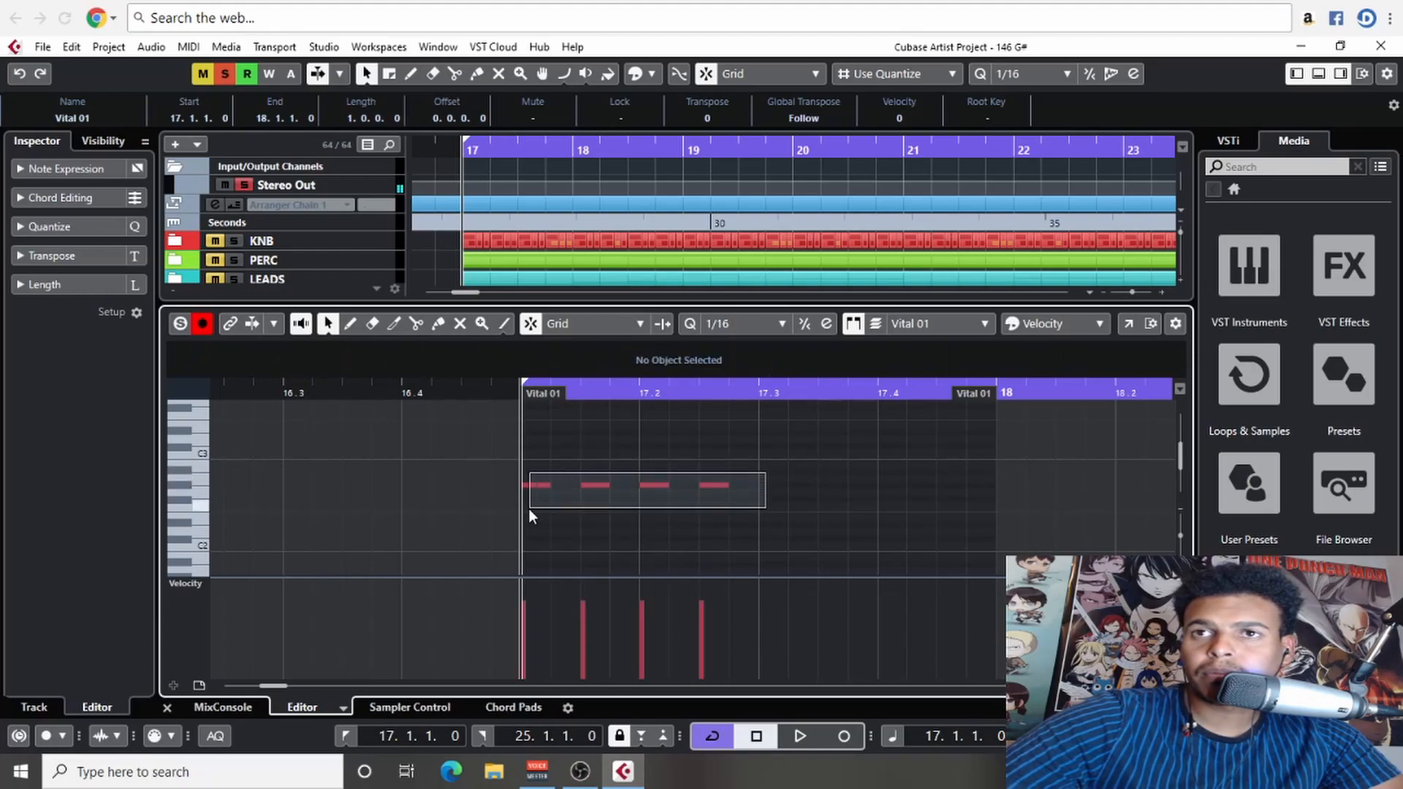
pyautogui.hotkey('ctrl', 'a')
pyautogui.moveTo(531, 490); pyautogui.dragTo(778, 489)
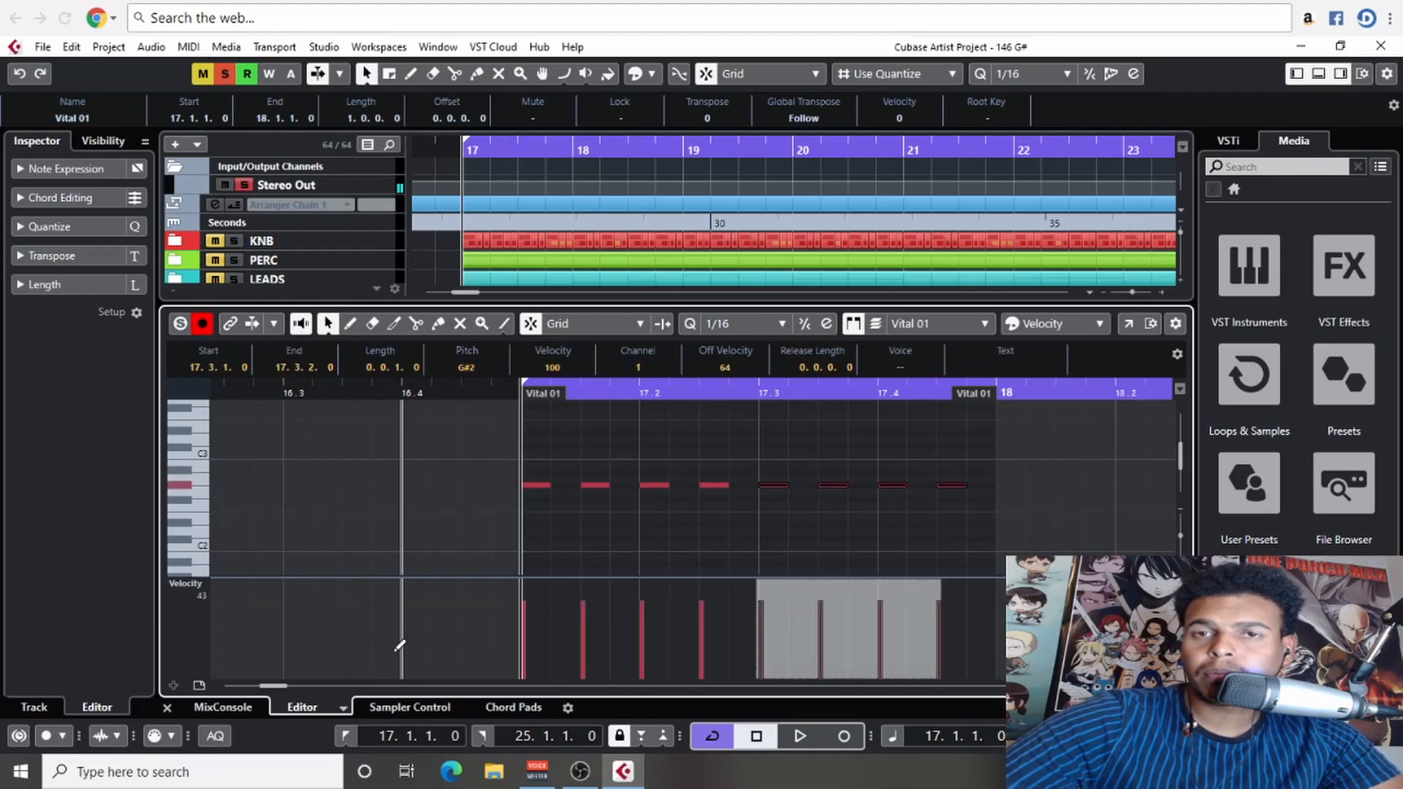
pyautogui.click(167, 706)
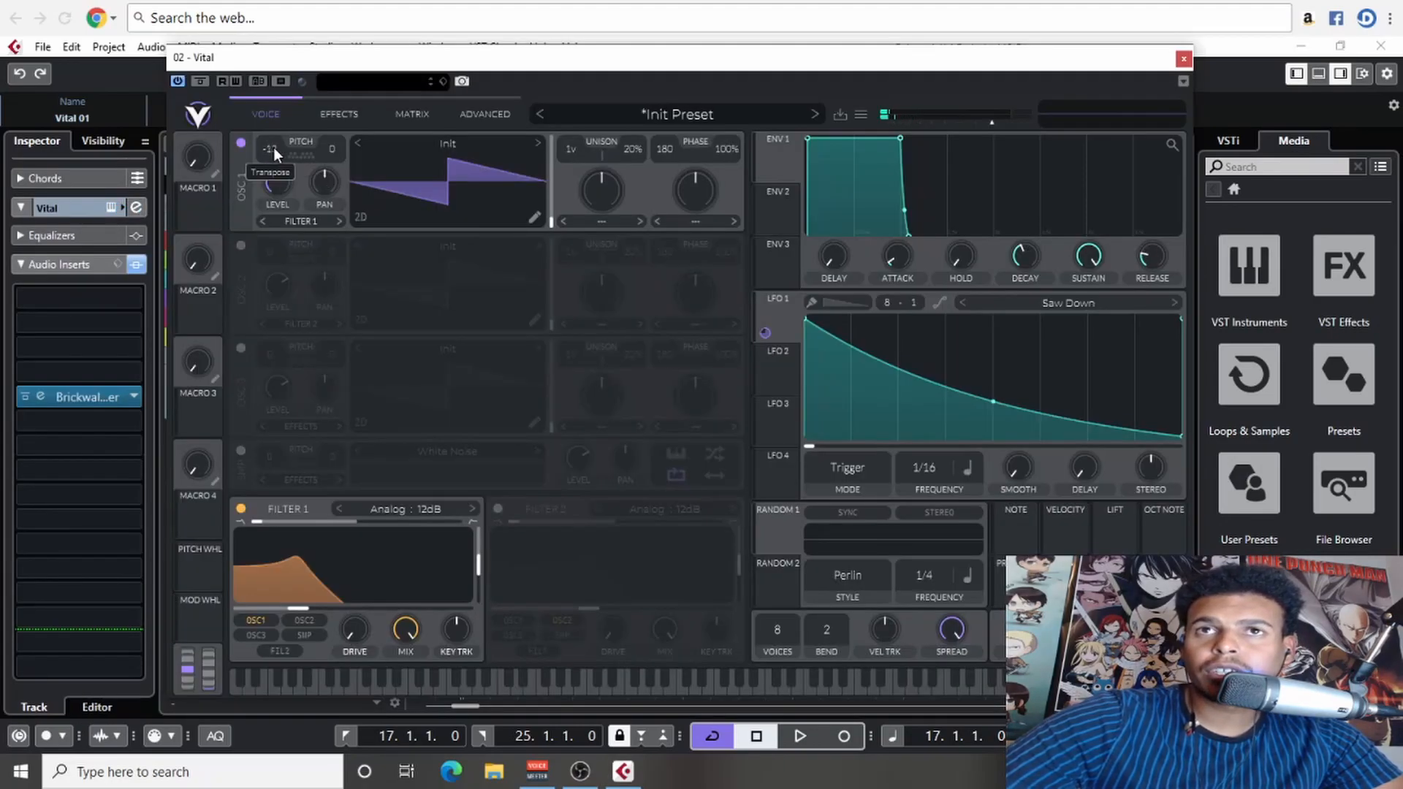
# - Bend LFO 1's curve outward and blend filter 1 to a band-pass shape with its cutoff at 41.30 semitones
pyautogui.moveTo(992, 401); pyautogui.dragTo(1007, 355)
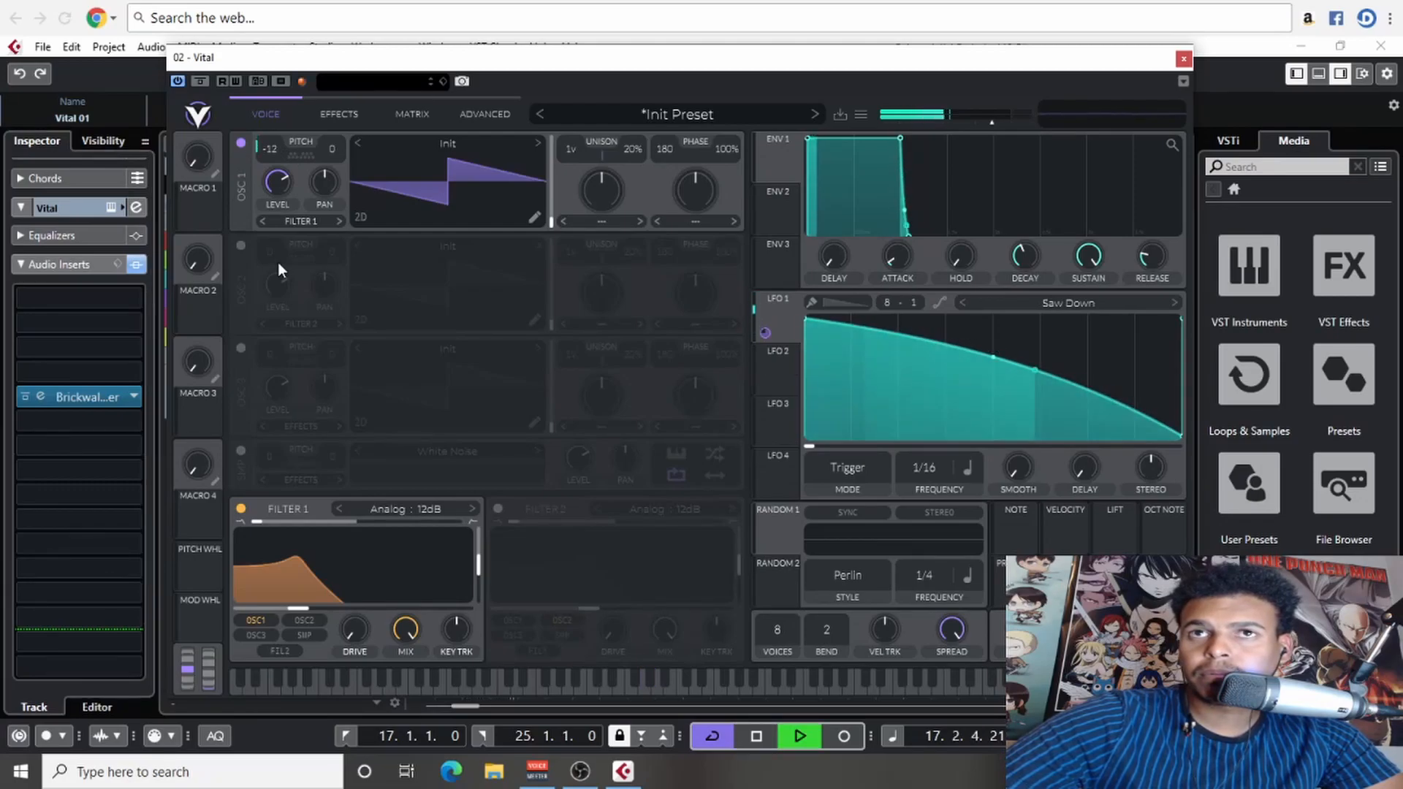
pyautogui.moveTo(297, 616); pyautogui.dragTo(380, 608)
pyautogui.moveTo(320, 522); pyautogui.dragTo(415, 523)
pyautogui.press('space')
pyautogui.moveTo(374, 608); pyautogui.dragTo(408, 613)
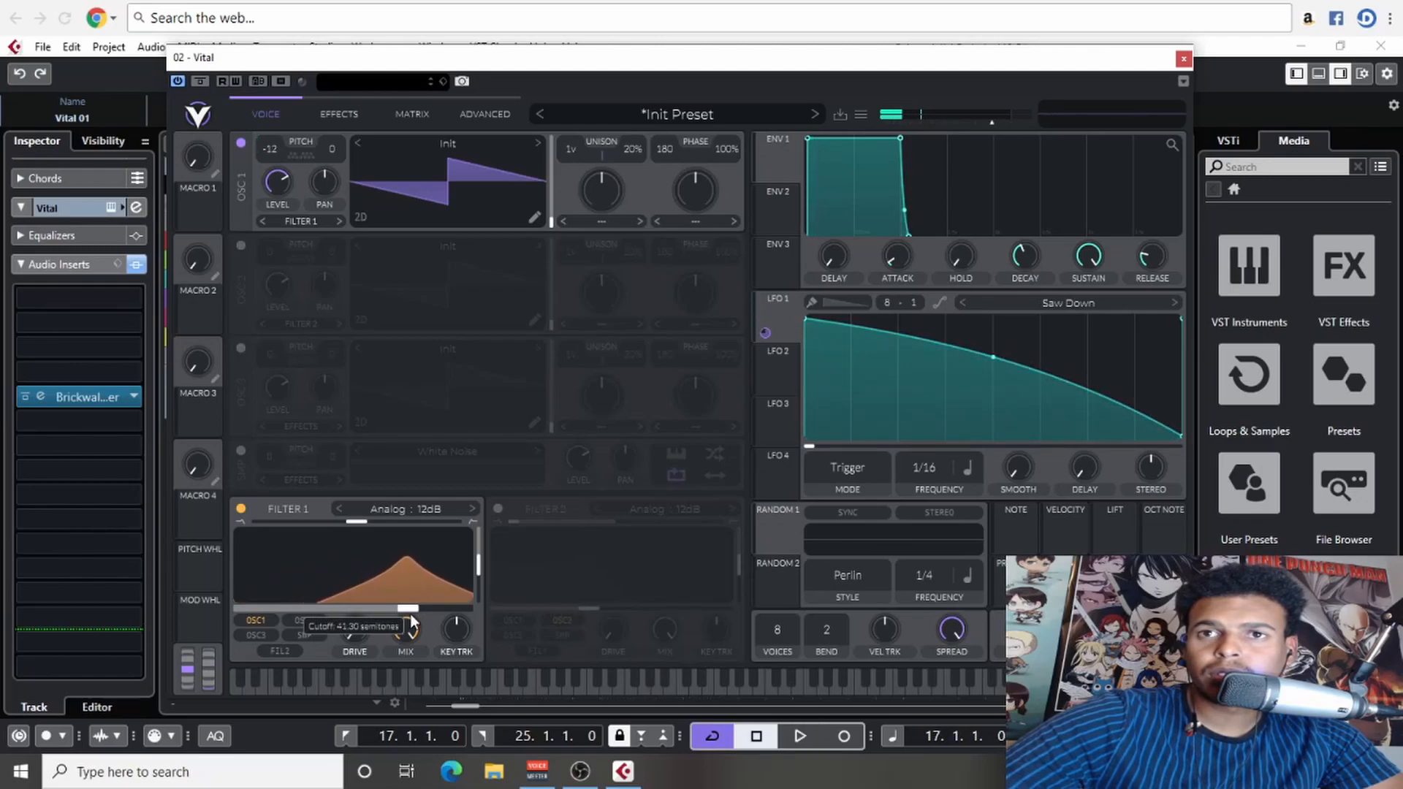
# - Set the loop around the Vital 01 part in bar 17 and mute every second note in the part
pyautogui.moveTo(683, 59); pyautogui.dragTo(667, 558)
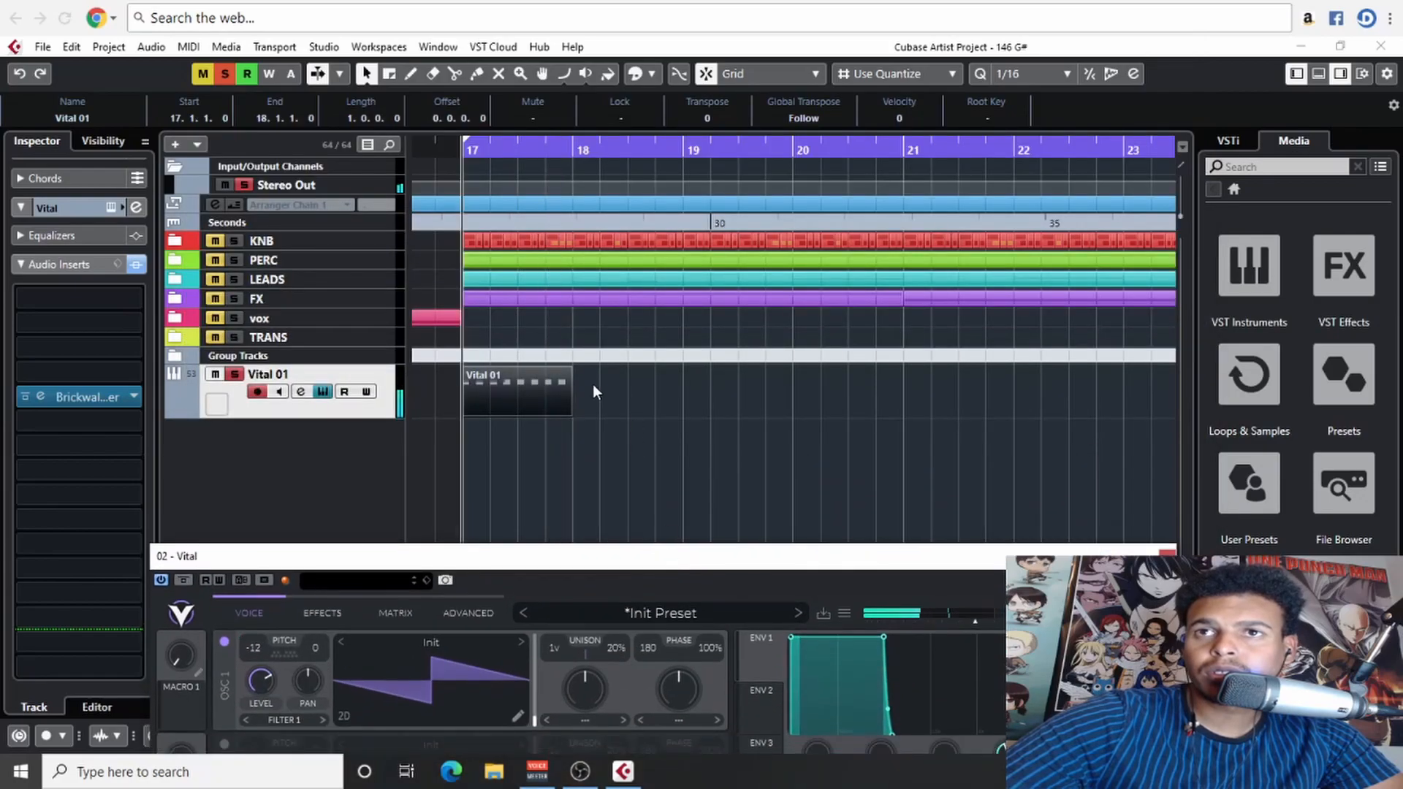
pyautogui.click(511, 396)
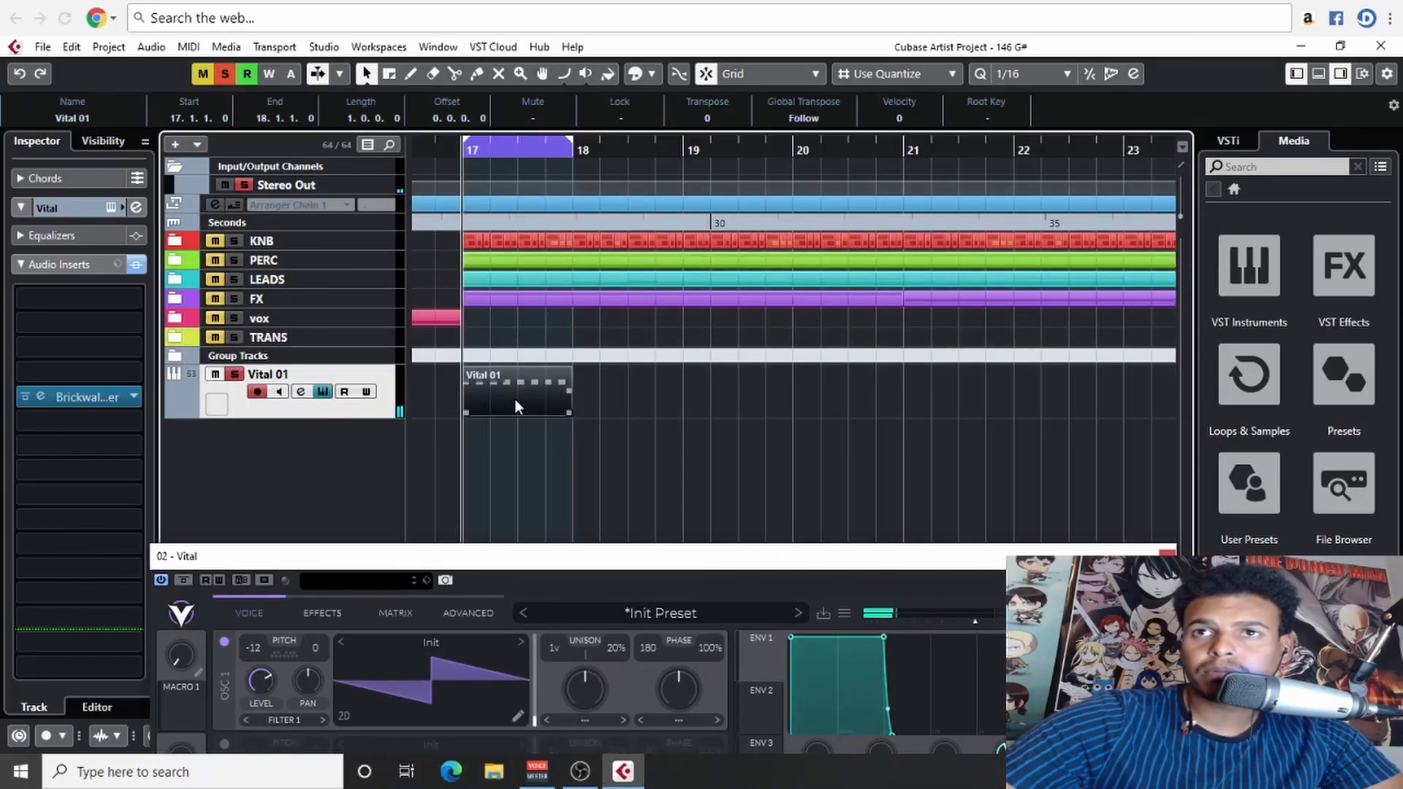
pyautogui.doubleClick(513, 399)
pyautogui.rightClick(395, 477)
pyautogui.click(441, 481)
pyautogui.moveTo(281, 466); pyautogui.dragTo(295, 523)
pyautogui.moveTo(401, 468); pyautogui.dragTo(411, 518)
pyautogui.moveTo(515, 468); pyautogui.dragTo(527, 516)
pyautogui.moveTo(615, 470)
pyautogui.mouseDown()
pyautogui.moveTo(621, 532)
pyautogui.moveTo(640, 483)
pyautogui.mouseUp()
pyautogui.press('1')
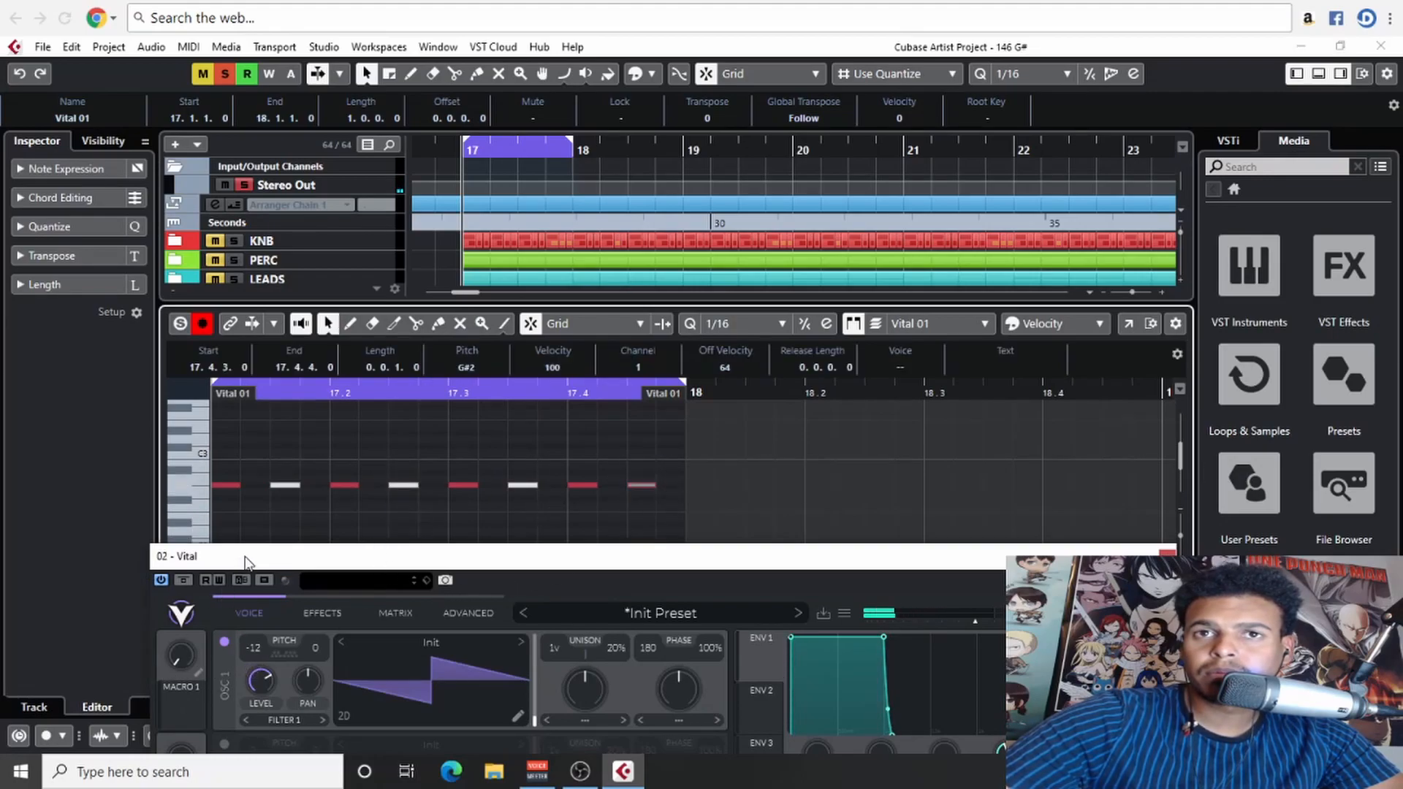
# - Close the note editor, bring Vital back into view, and lower filter 1's cutoff slightly while the loop plays
pyautogui.moveTo(243, 560); pyautogui.dragTo(379, 515)
pyautogui.click(167, 708)
pyautogui.moveTo(604, 510); pyautogui.dragTo(437, 78)
pyautogui.press('space')
pyautogui.moveTo(357, 623)
pyautogui.mouseDown()
pyautogui.moveTo(214, 620)
pyautogui.moveTo(339, 621)
pyautogui.mouseUp()
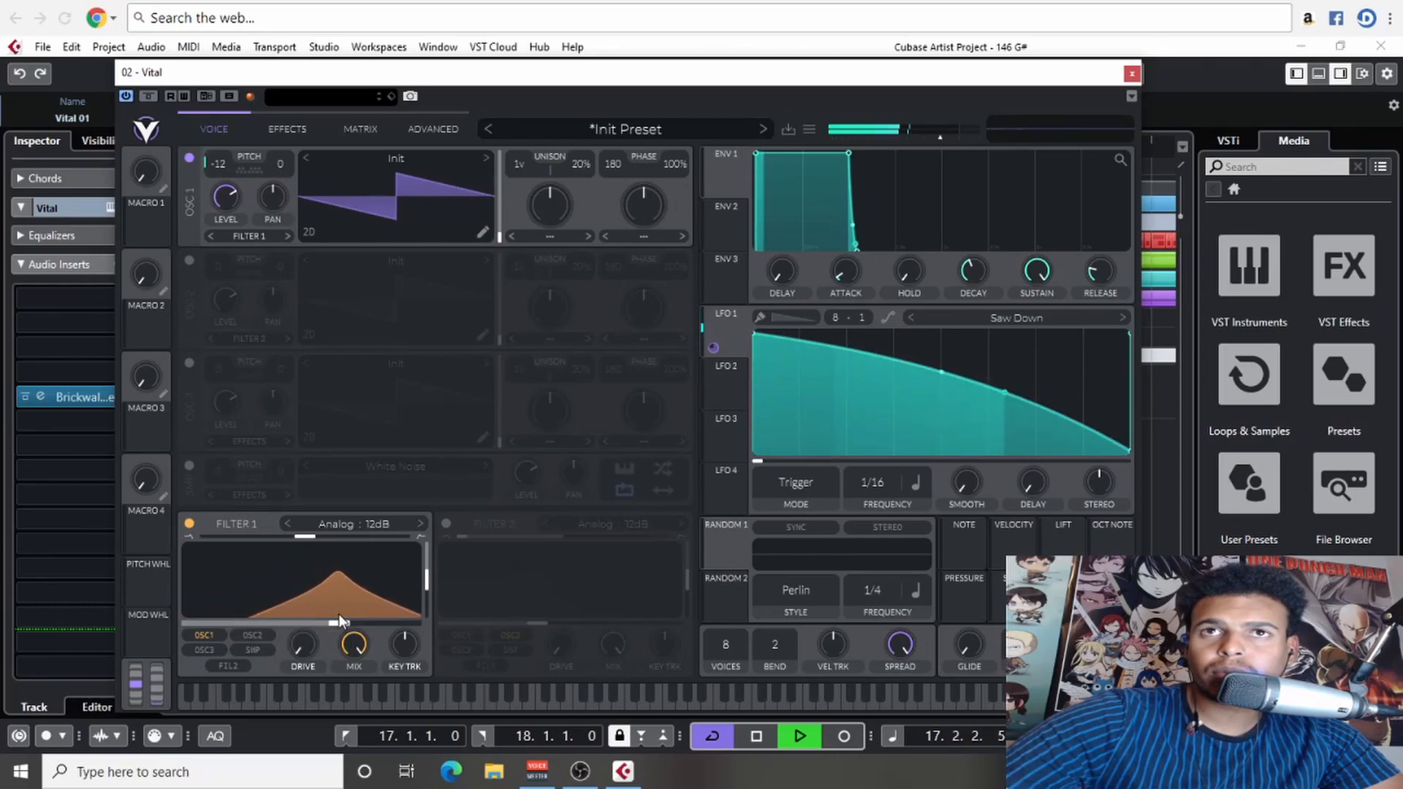
# - Lower envelope 1's sustain to zero and fine-tune its decay so each note is plucky
pyautogui.moveTo(217, 184)
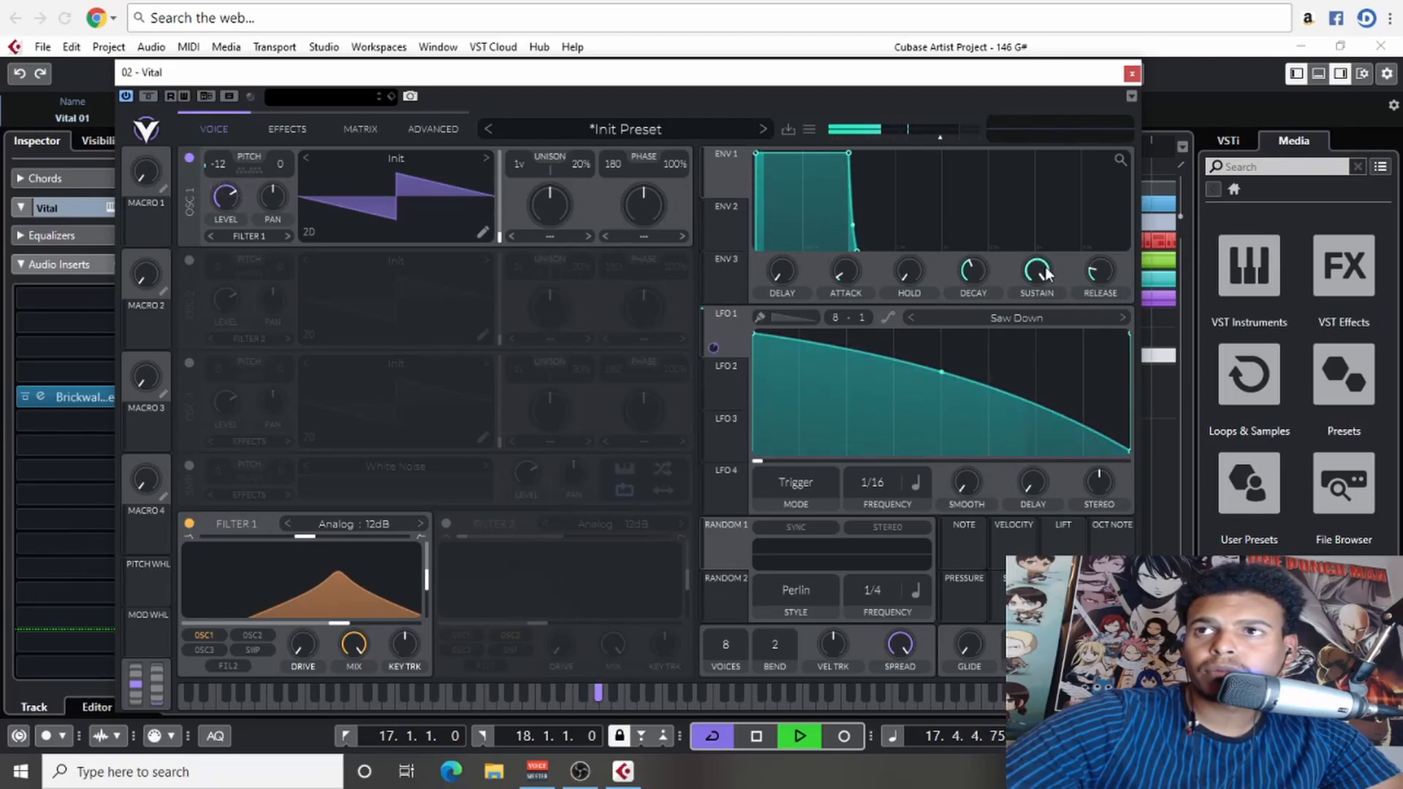
pyautogui.moveTo(1043, 272); pyautogui.dragTo(1030, 400)
pyautogui.moveTo(974, 266)
pyautogui.mouseDown()
pyautogui.moveTo(971, 287)
pyautogui.moveTo(971, 267)
pyautogui.mouseUp()
# - Bend LFO 1's curve inward and fine-tune its modulation amount on oscillator 1's transpose
pyautogui.moveTo(217, 195)
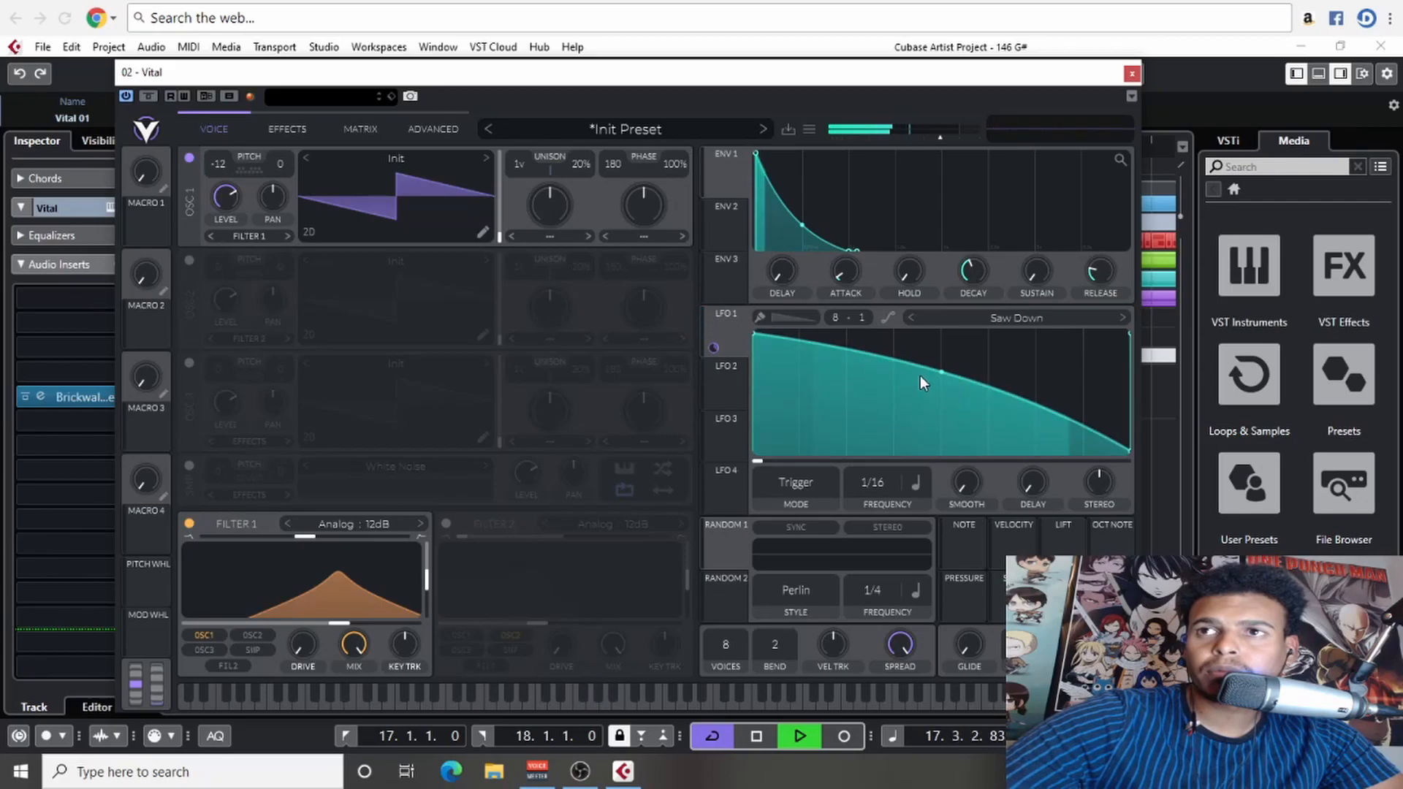
pyautogui.moveTo(941, 372); pyautogui.dragTo(940, 418)
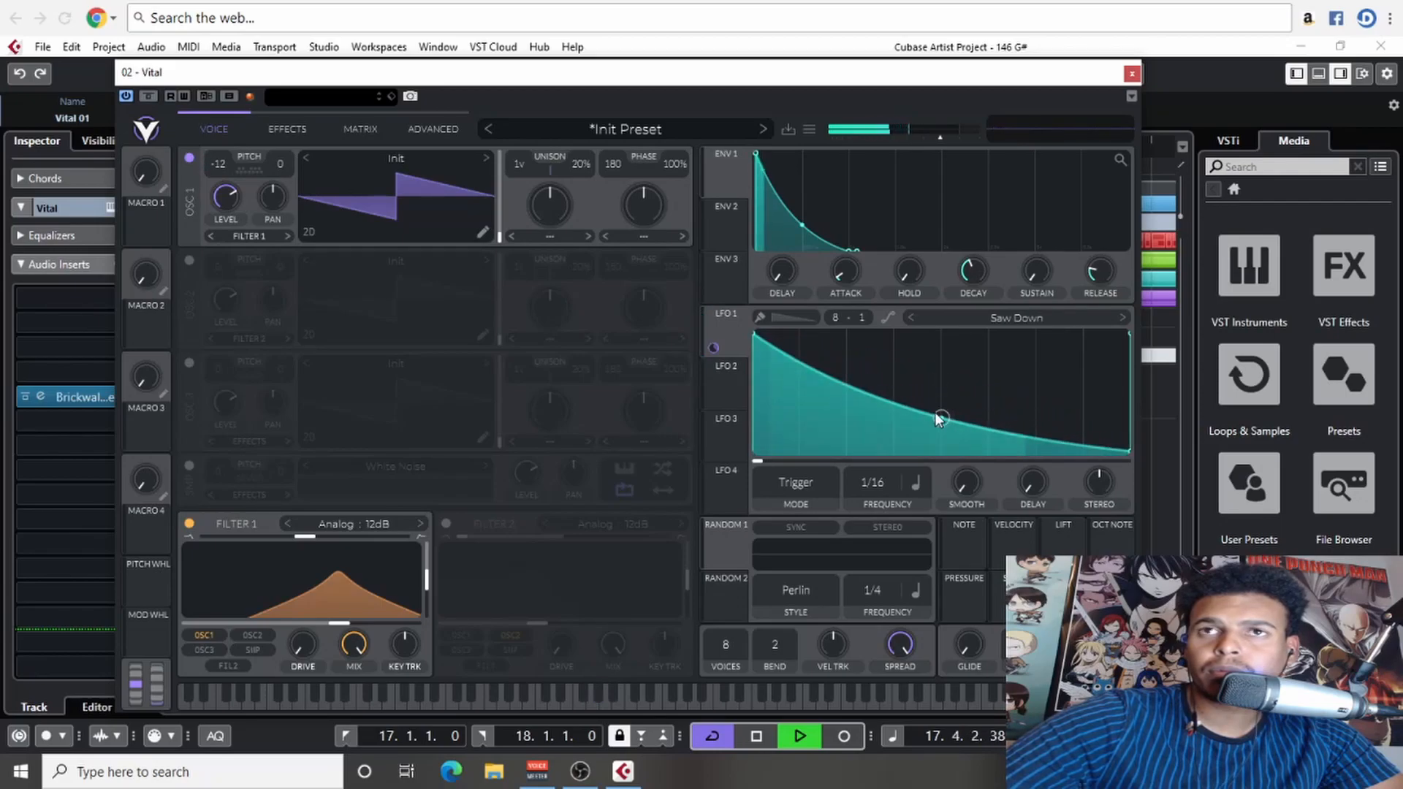
pyautogui.moveTo(218, 188)
pyautogui.moveTo(218, 189); pyautogui.dragTo(223, 192)
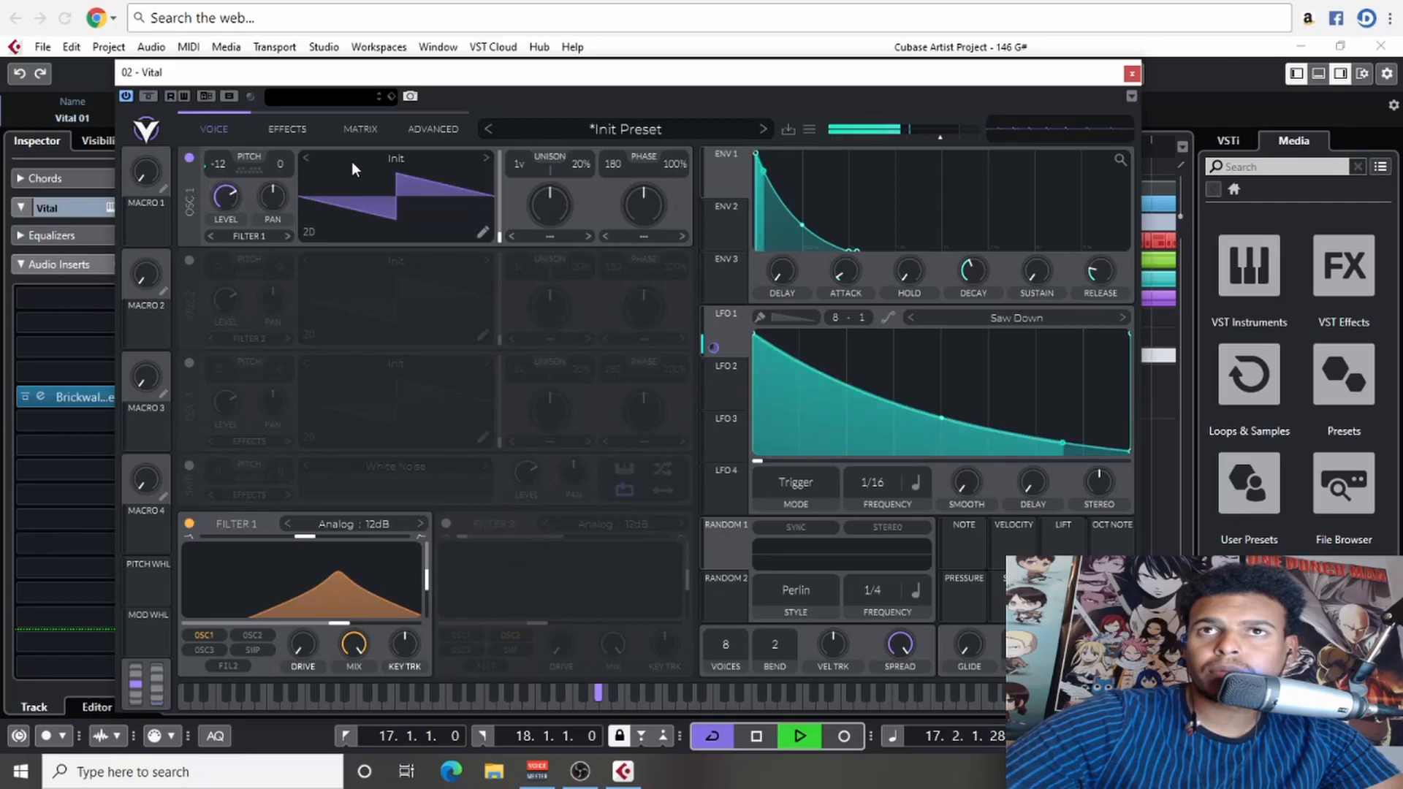
# - Turn off the delay effect and return to the oscillator view
pyautogui.click(285, 130)
pyautogui.click(235, 314)
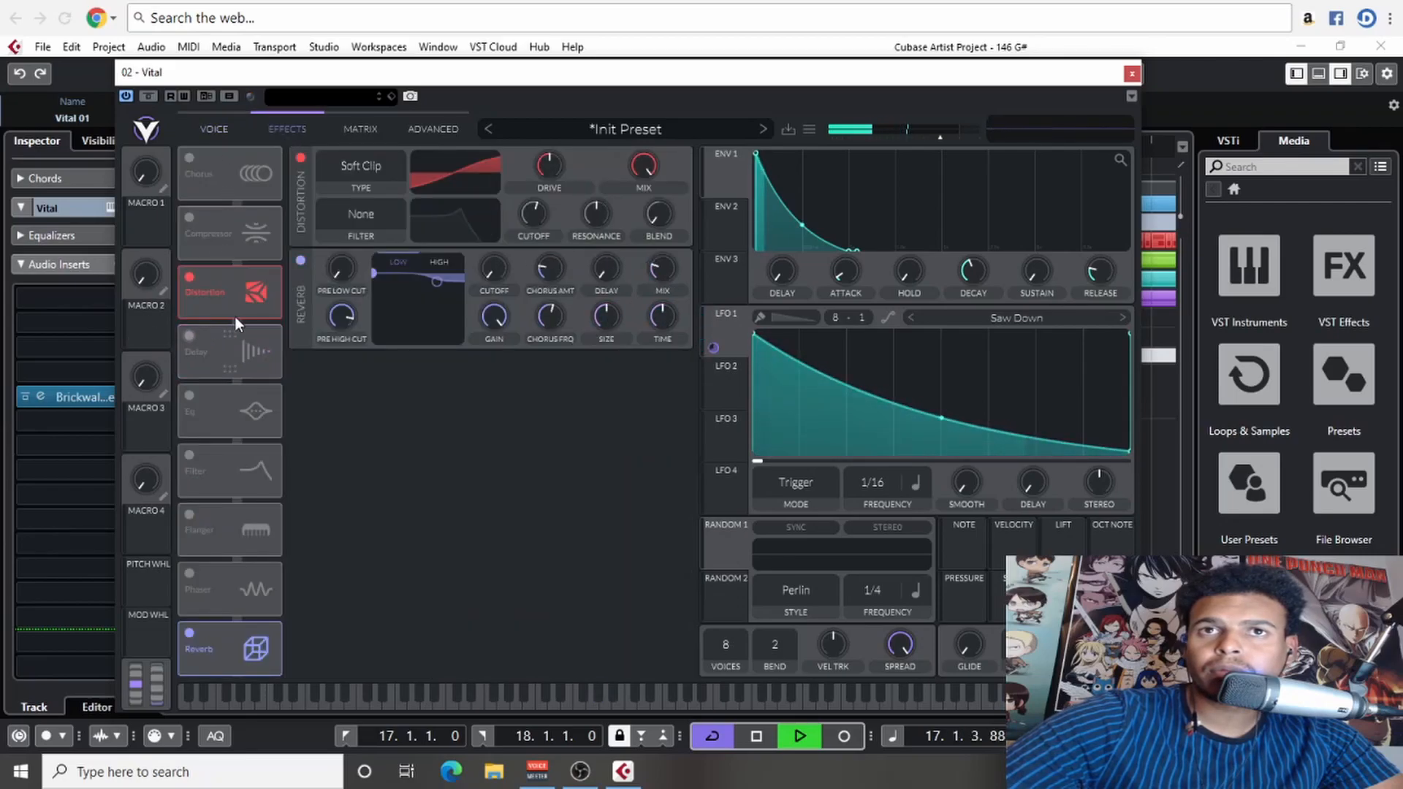
pyautogui.click(219, 131)
# - Lower filter 1's cutoff and set LFO 1's frequency to 1/8 during playback, stopping with LFO 2 selected
pyautogui.moveTo(348, 625); pyautogui.dragTo(287, 624)
pyautogui.scroll(-1, 881, 484)
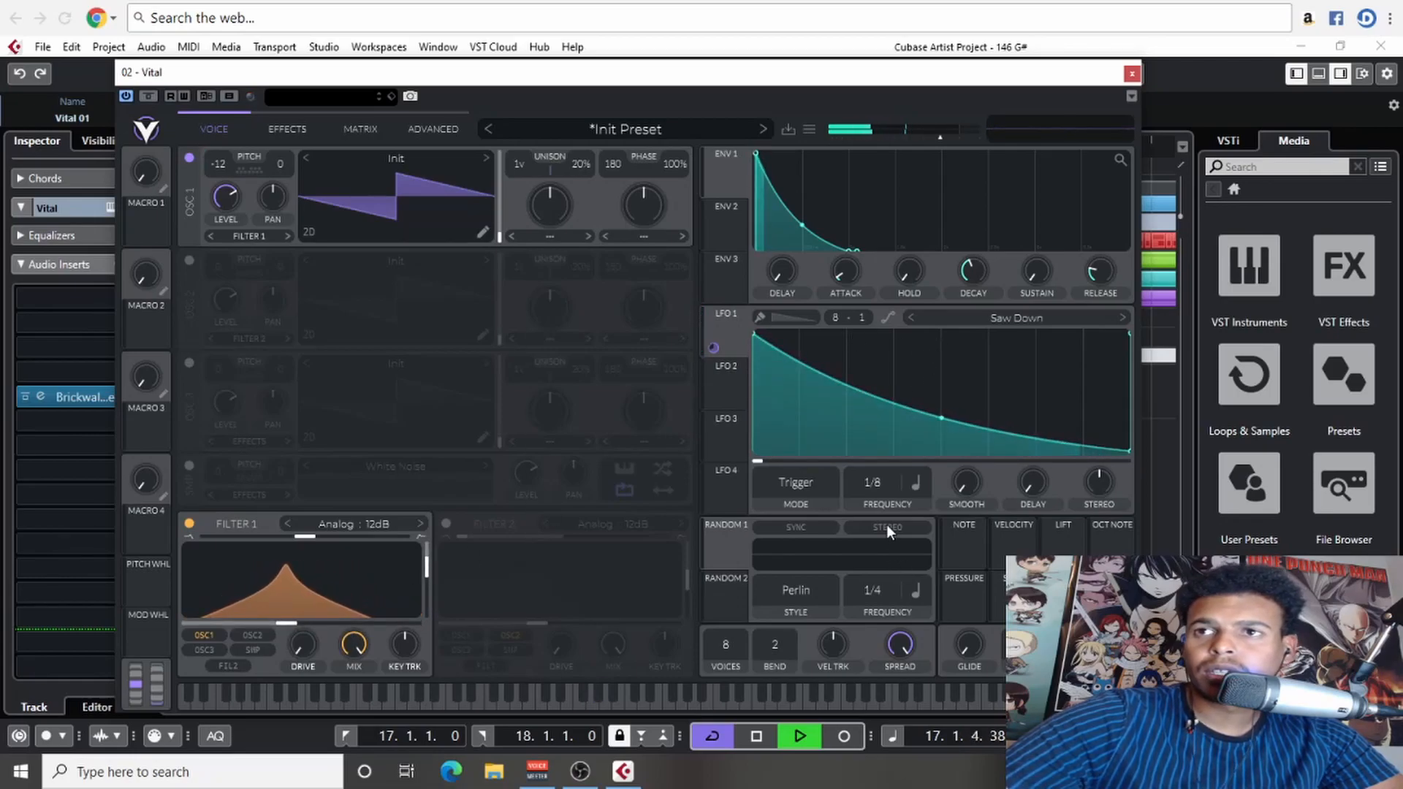
pyautogui.click(733, 395)
pyautogui.press('space')
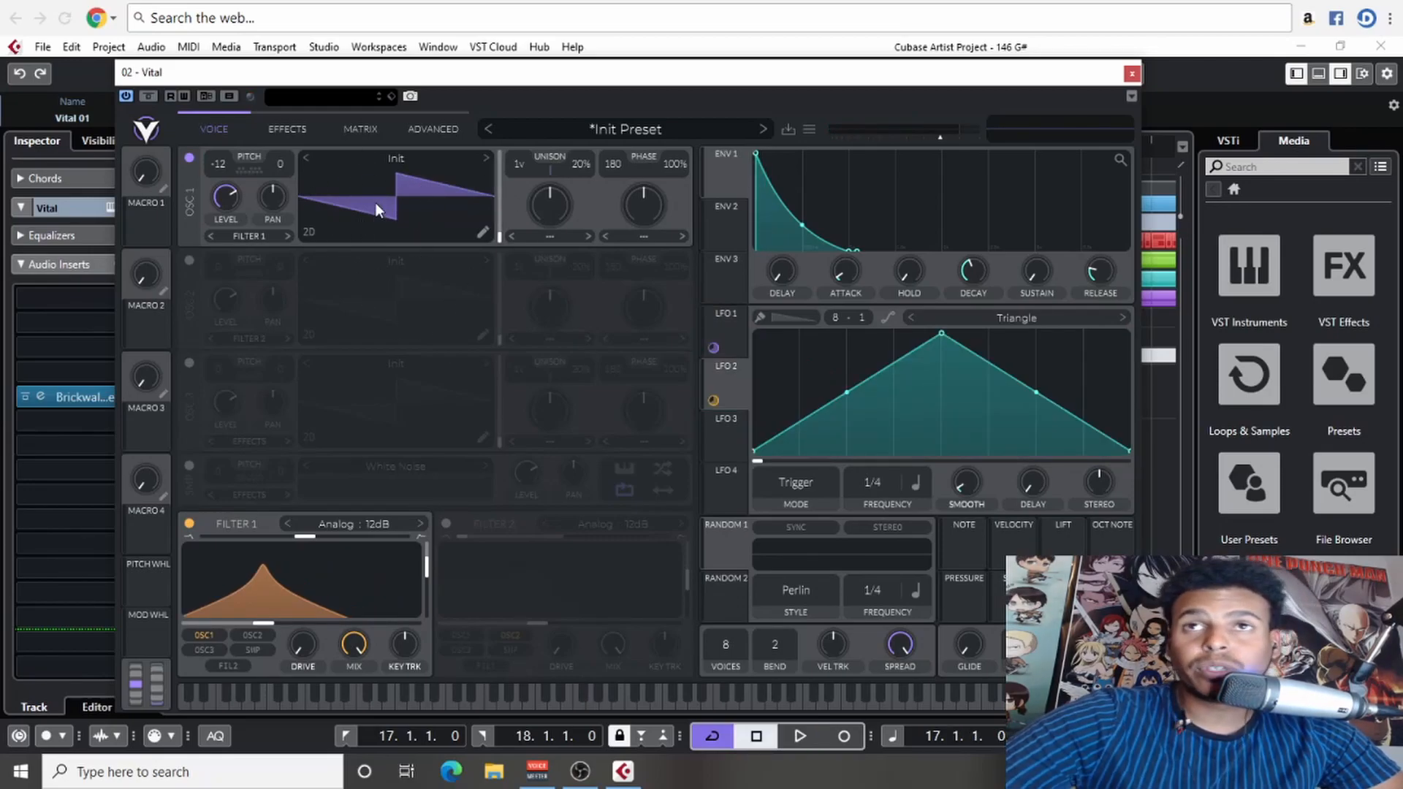
# - Delete the repeated notes from the Vital 01 part, leaving one sustained note across bar 17, and close the note editor
pyautogui.moveTo(474, 73); pyautogui.dragTo(1016, 82)
pyautogui.doubleClick(548, 395)
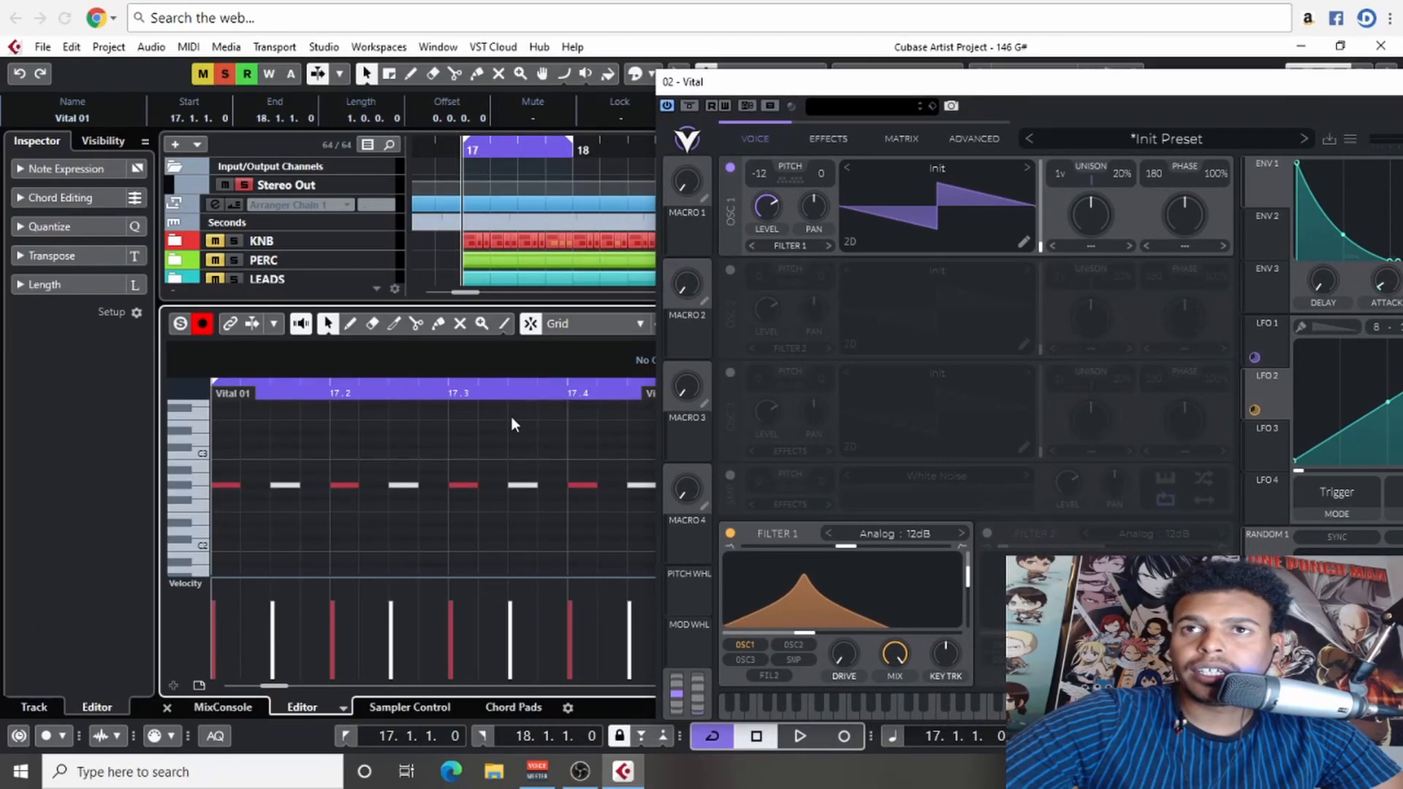
pyautogui.scroll(-3, 411, 481)
pyautogui.moveTo(574, 478); pyautogui.dragTo(535, 520)
pyautogui.press('Delete')
pyautogui.click(168, 707)
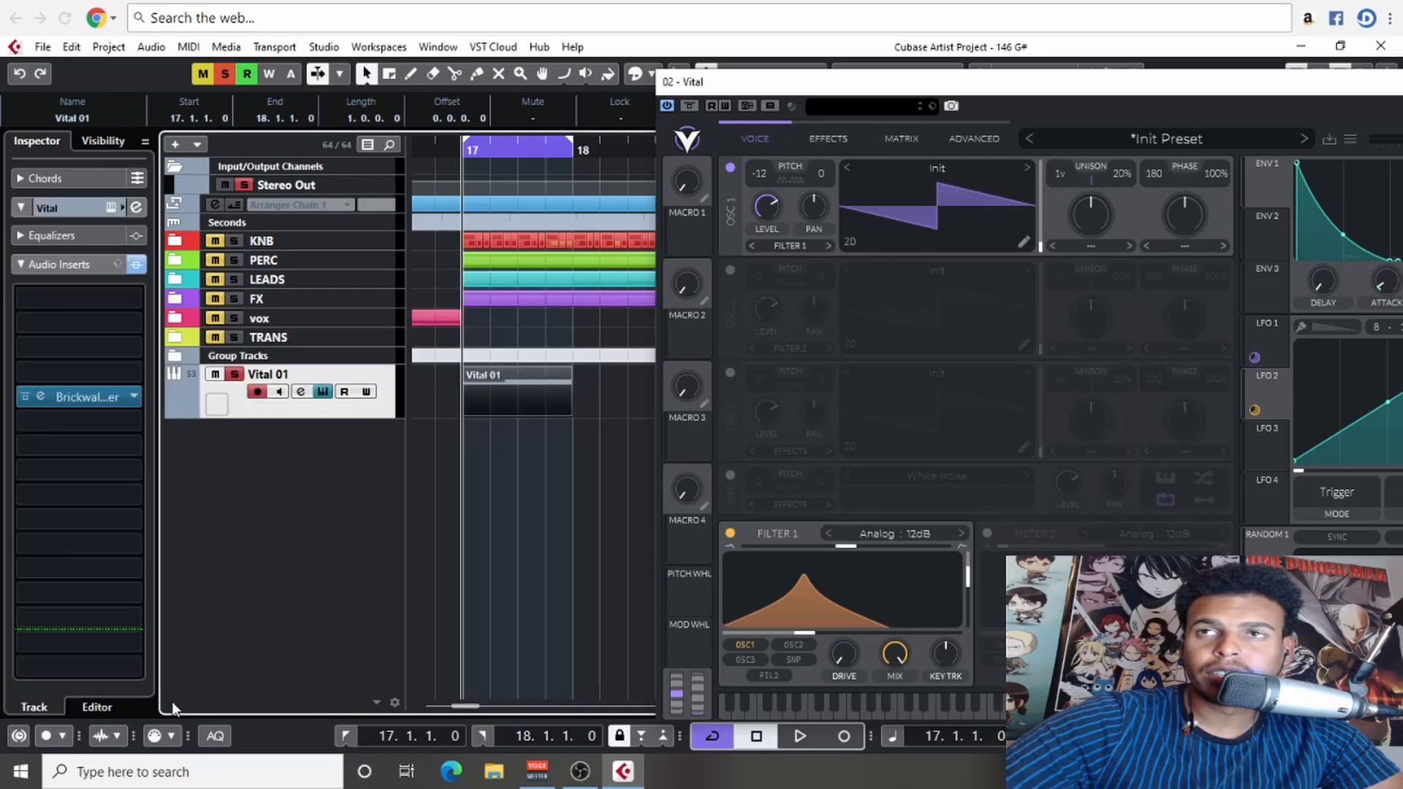
# - Disconnect LFO 1's modulation from oscillator 1's transpose and LFO 2's modulation from filter 1's cutoff
pyautogui.moveTo(838, 89); pyautogui.dragTo(405, 74)
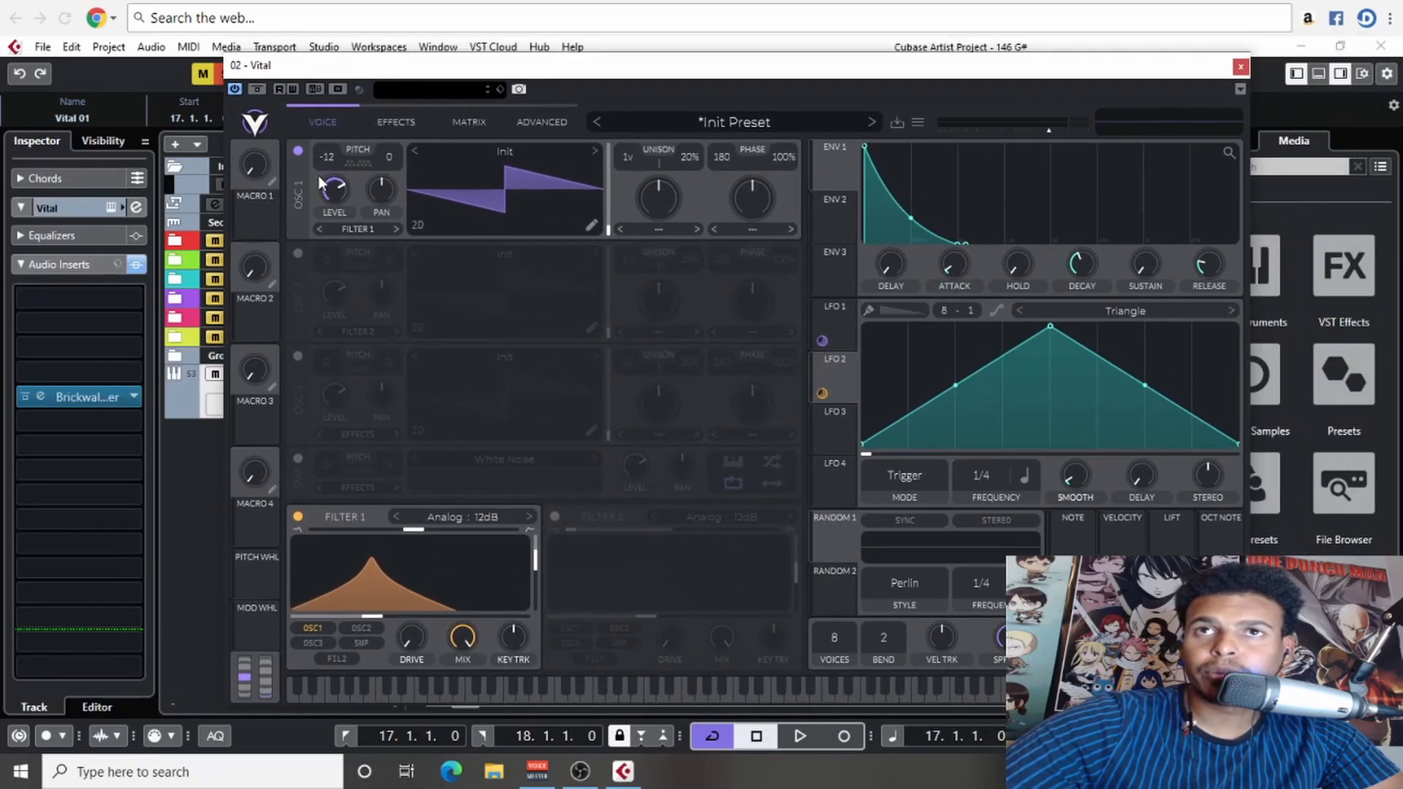
pyautogui.rightClick(329, 165)
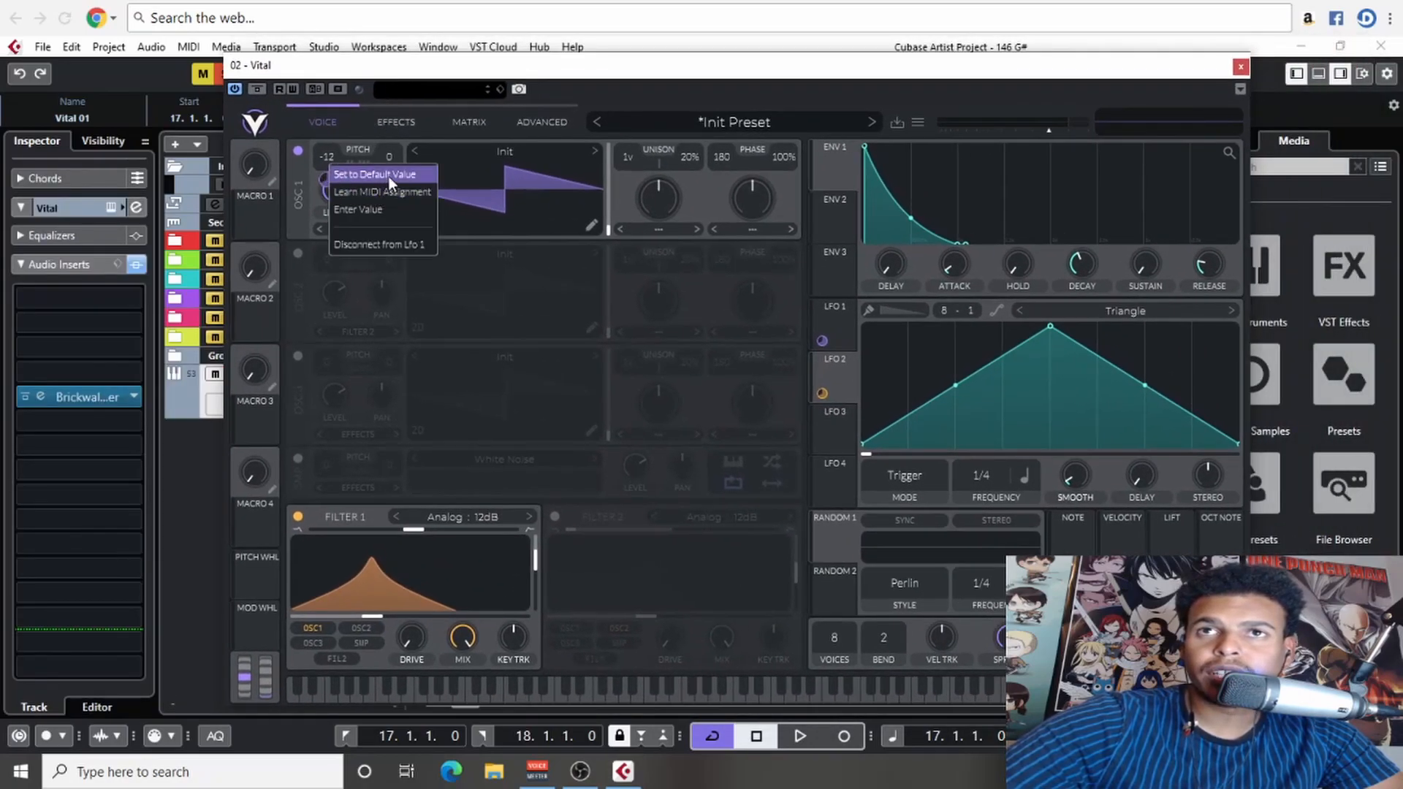
pyautogui.click(323, 199)
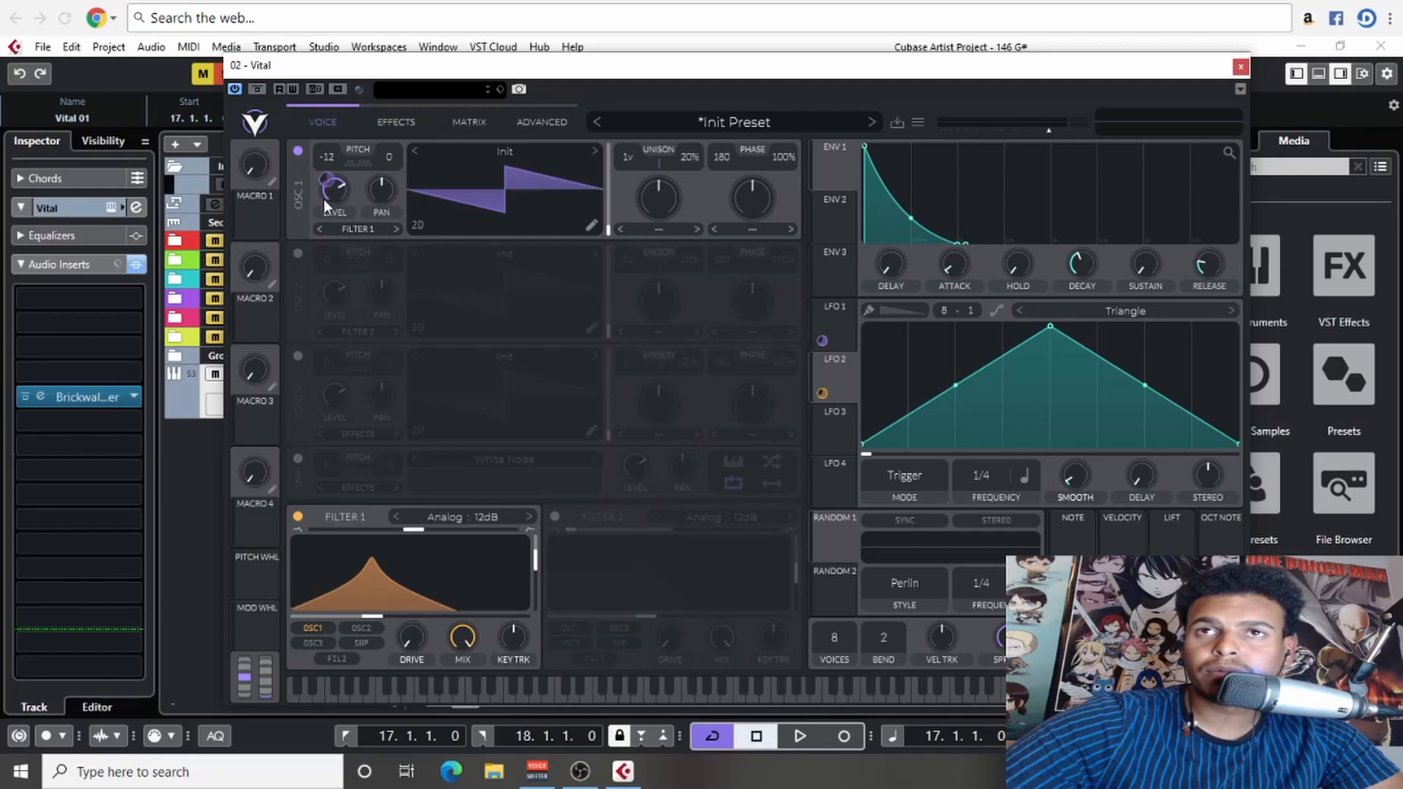
pyautogui.rightClick(822, 341)
pyautogui.click(865, 357)
pyautogui.rightClick(820, 391)
pyautogui.click(845, 407)
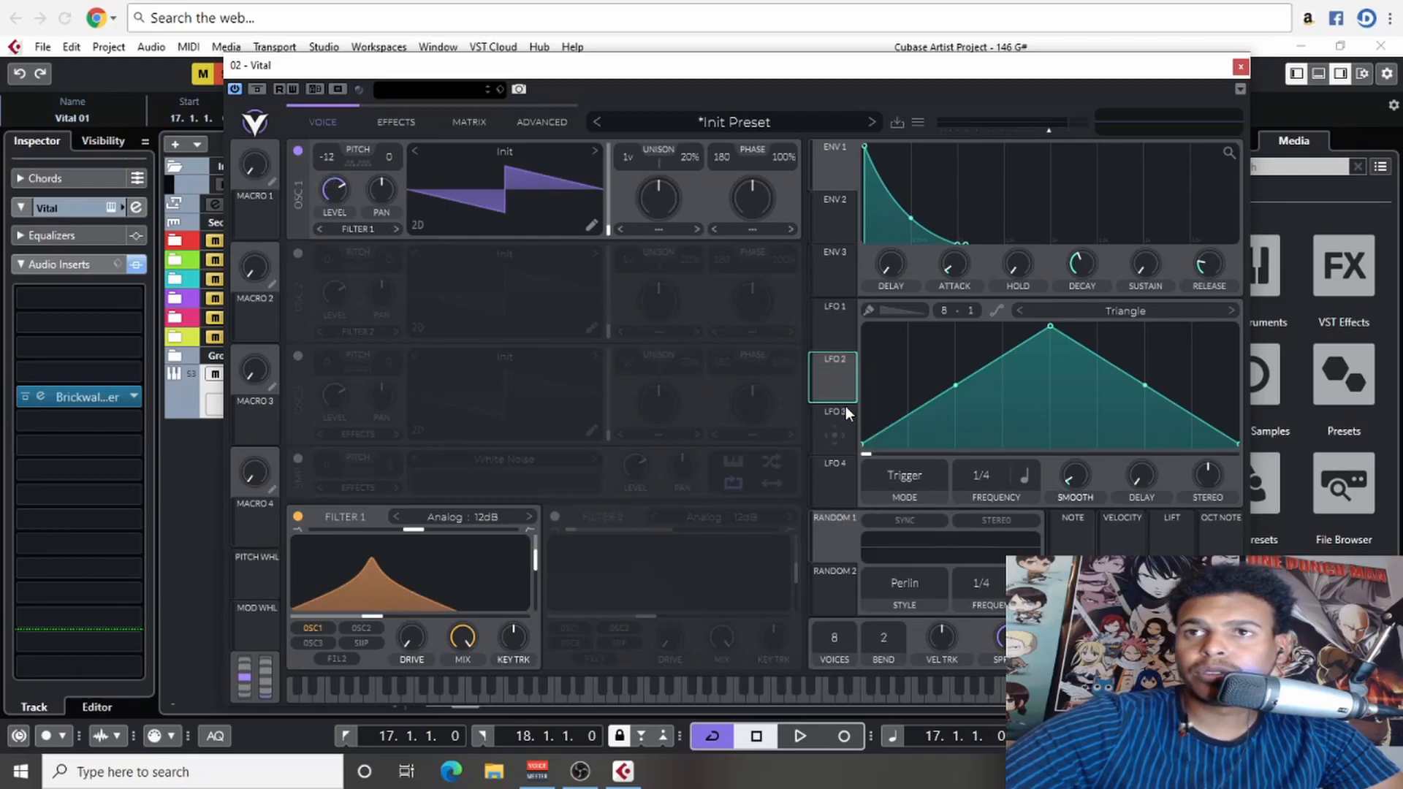
# - Raise filter 1's cutoff slightly
pyautogui.moveTo(421, 528)
pyautogui.mouseDown()
pyautogui.moveTo(453, 531)
pyautogui.moveTo(417, 538)
pyautogui.mouseUp()
pyautogui.moveTo(375, 617); pyautogui.dragTo(405, 620)
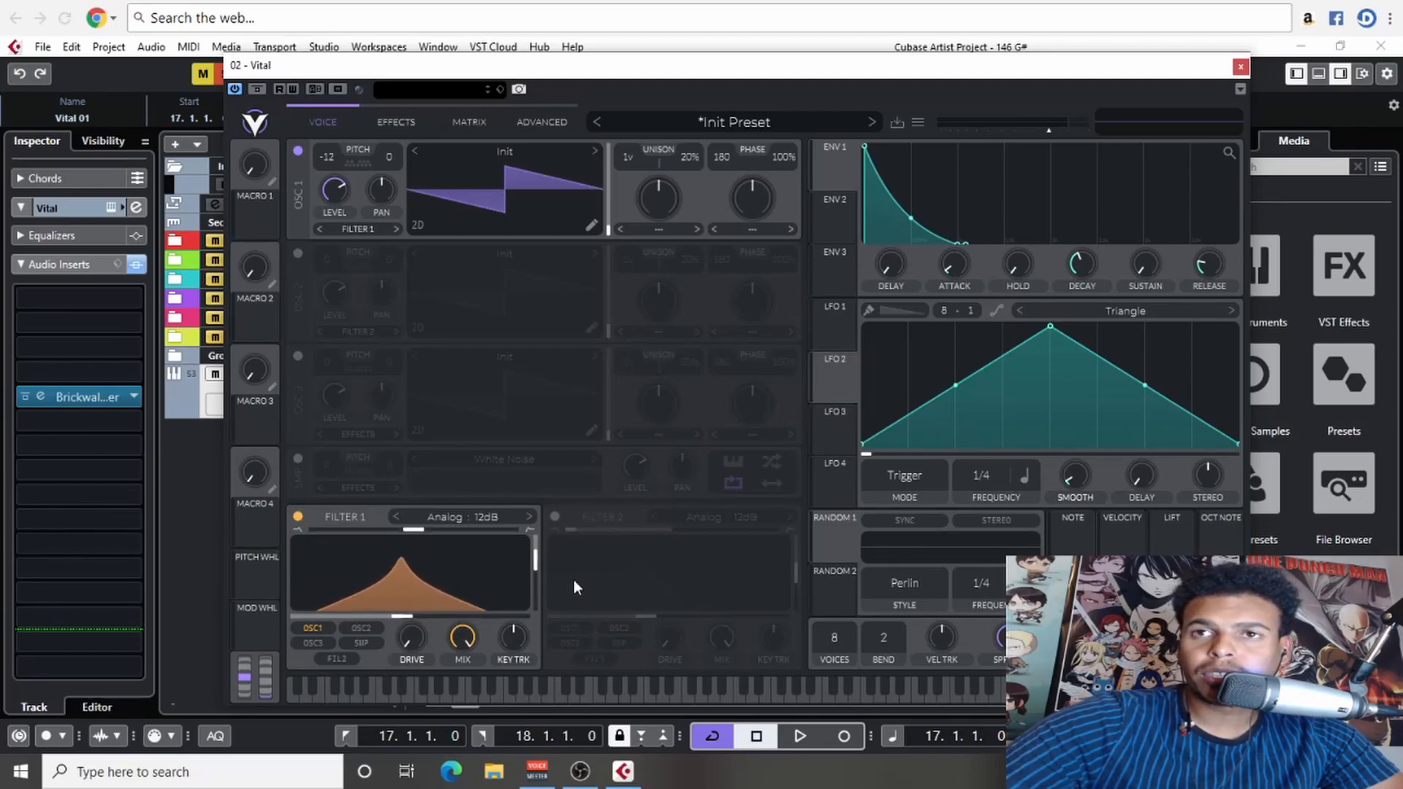
pyautogui.scroll(2, 953, 310)
pyautogui.scroll(-2, 953, 310)
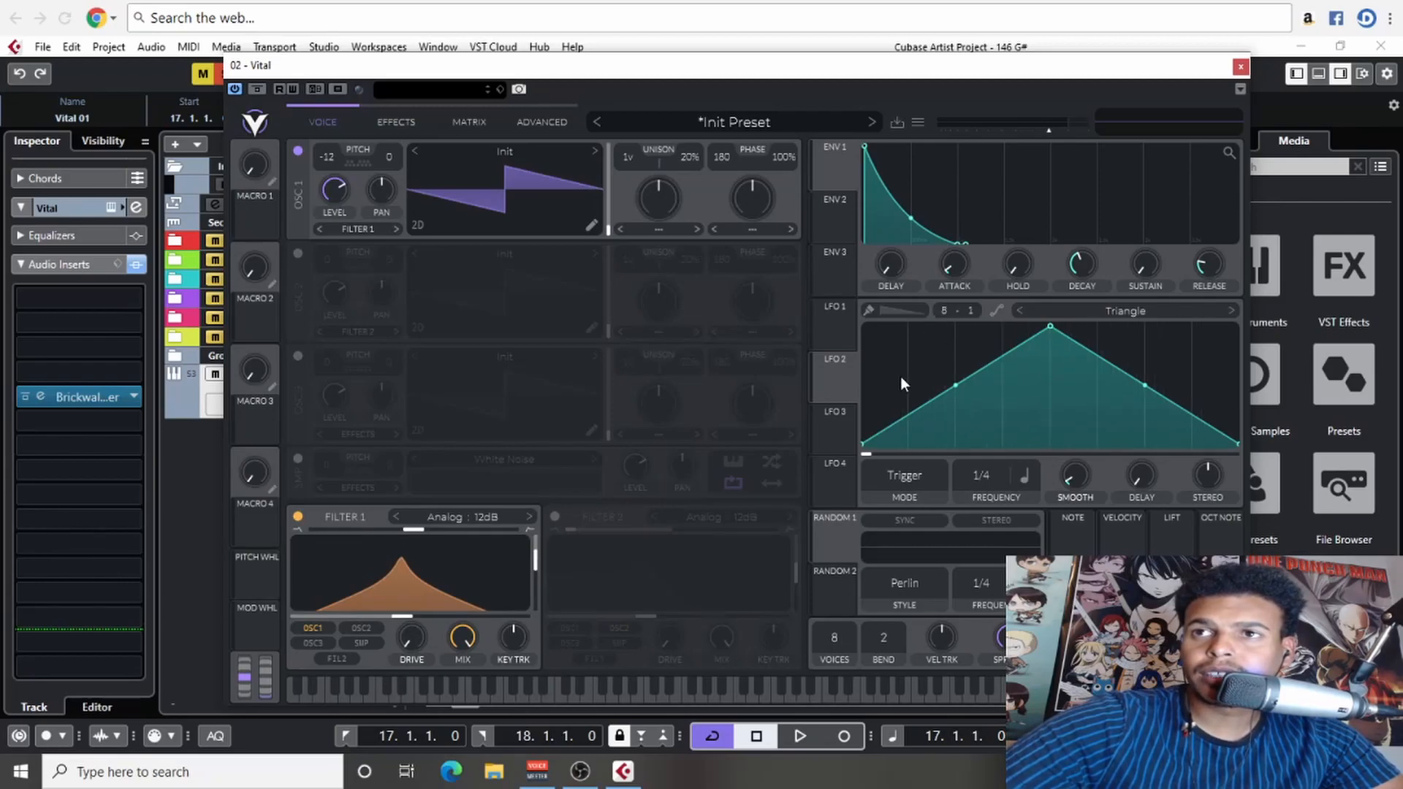
# - Paint an uneven eight-step pattern into LFO 2 with the Step brush
pyautogui.click(871, 311)
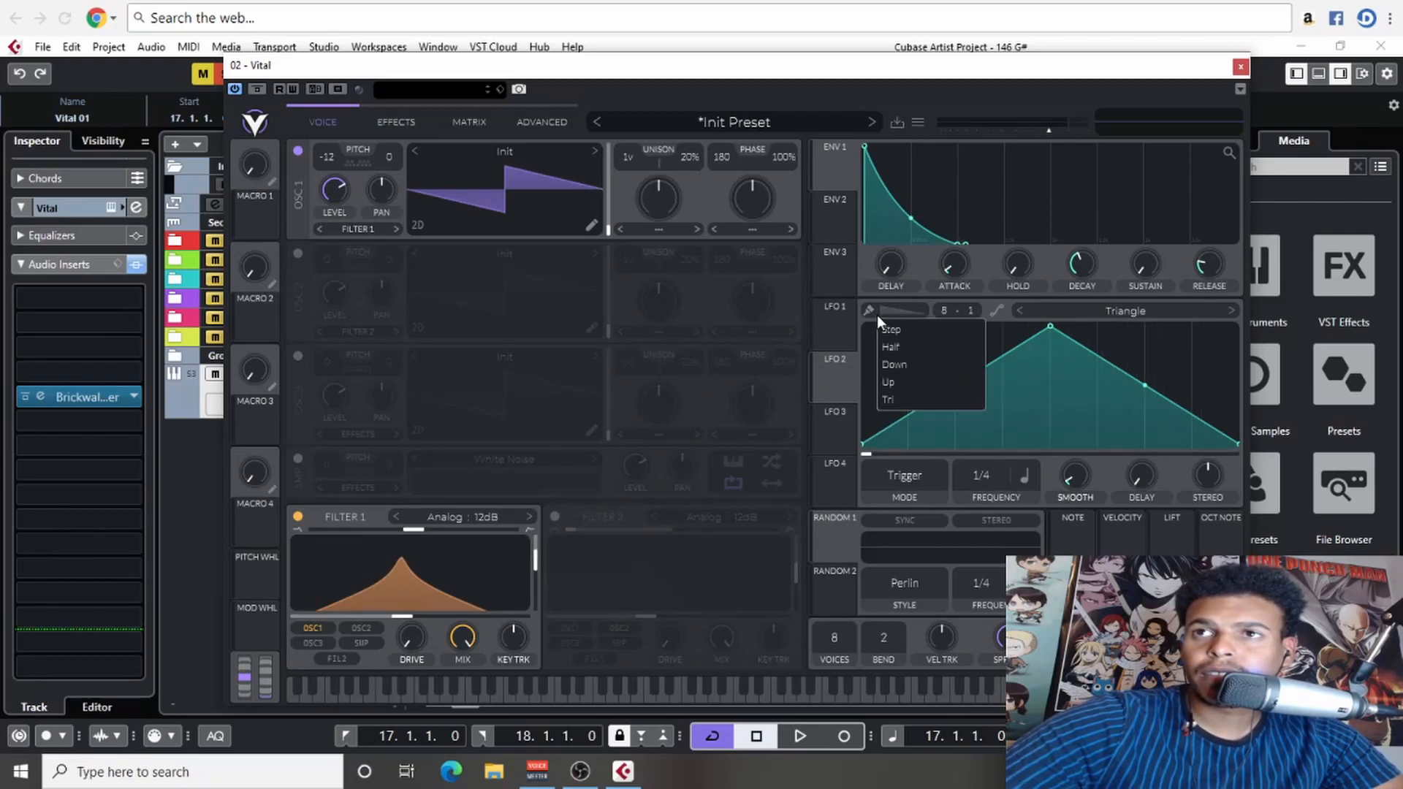
pyautogui.click(905, 333)
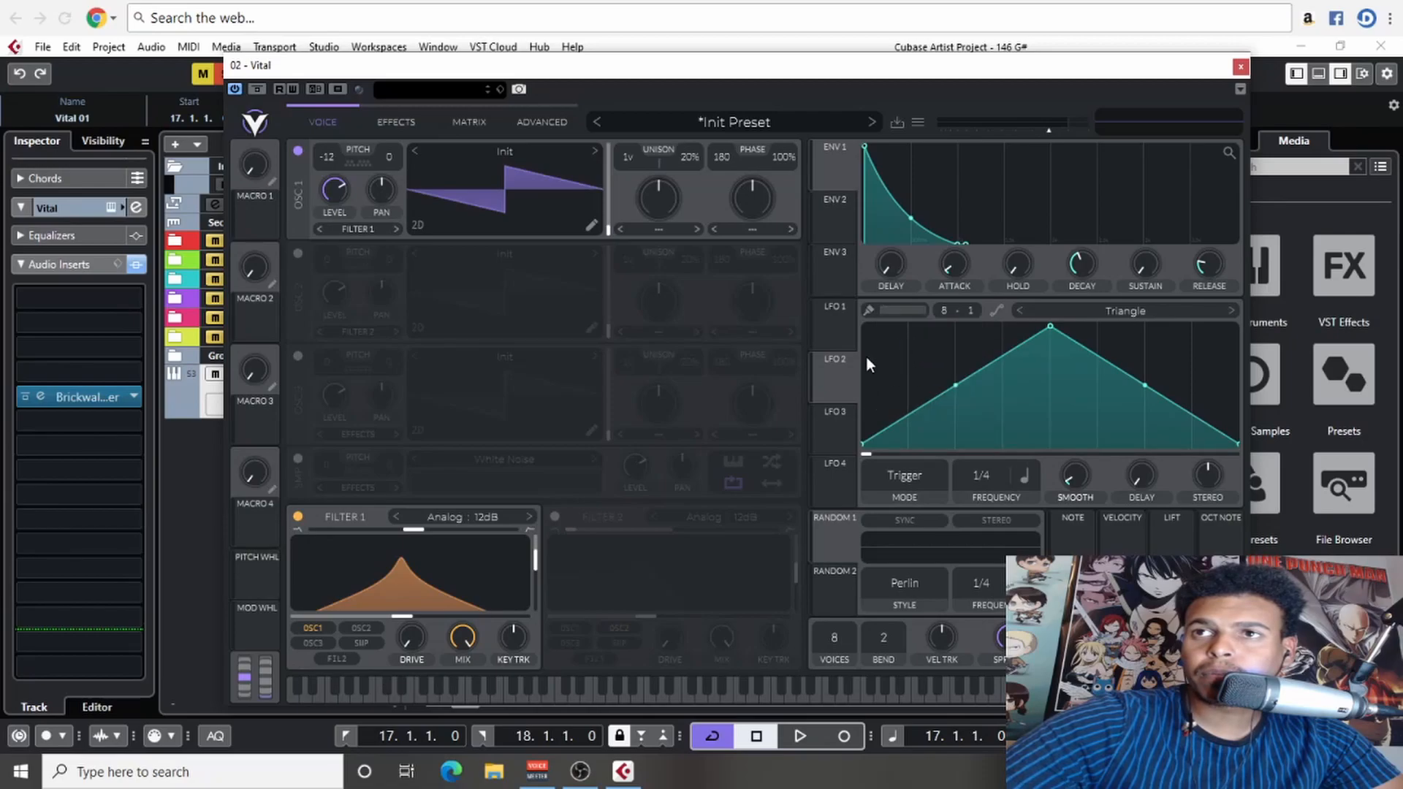
pyautogui.click(868, 310)
pyautogui.click(890, 358)
pyautogui.moveTo(891, 342)
pyautogui.mouseDown()
pyautogui.moveTo(987, 381)
pyautogui.moveTo(1113, 362)
pyautogui.moveTo(940, 361)
pyautogui.moveTo(1073, 349)
pyautogui.moveTo(1125, 358)
pyautogui.moveTo(1064, 382)
pyautogui.moveTo(1203, 389)
pyautogui.moveTo(1091, 354)
pyautogui.mouseUp()
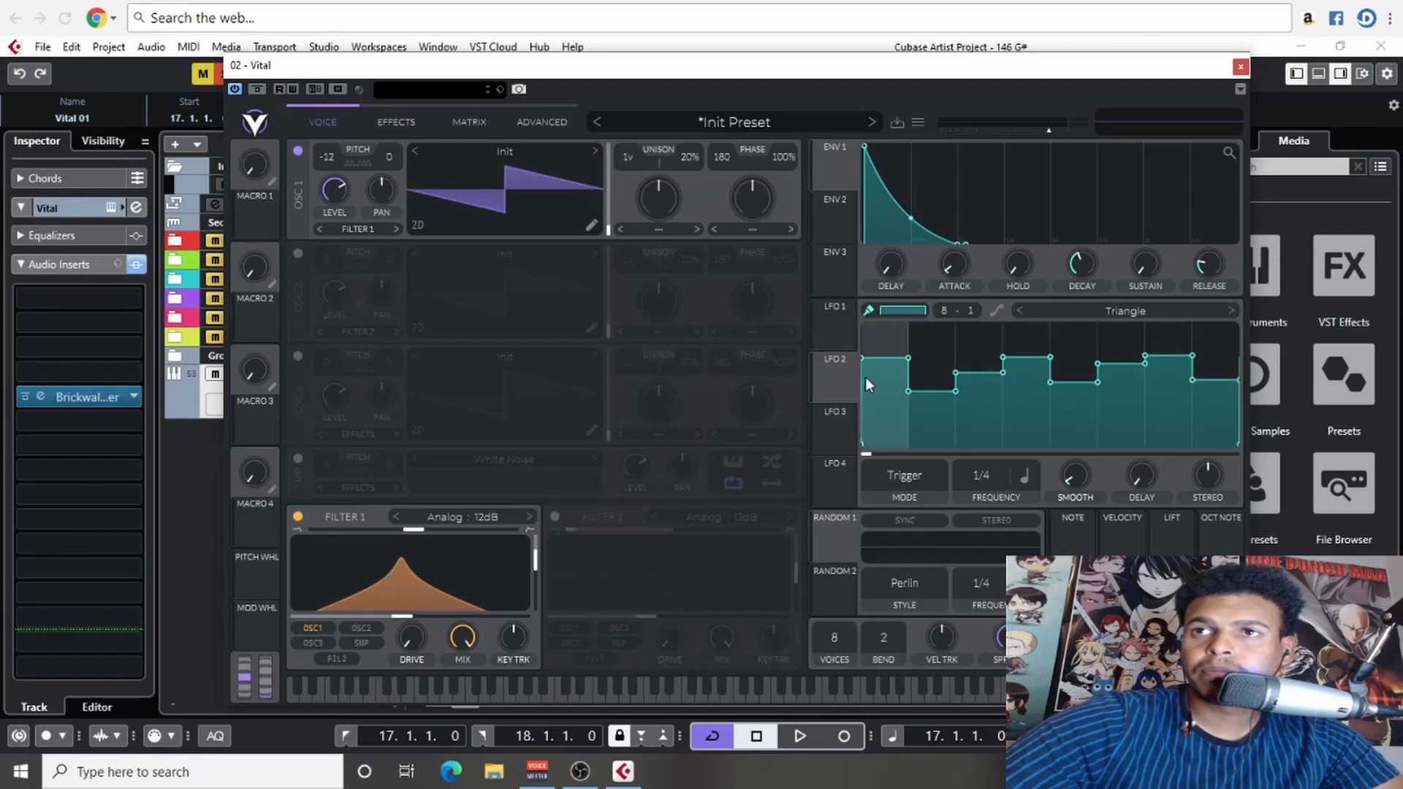
# - Assign LFO 2 to filter 1's cutoff with an amount of about 102.8 and audition it briefly
pyautogui.moveTo(832, 383); pyautogui.dragTo(410, 598)
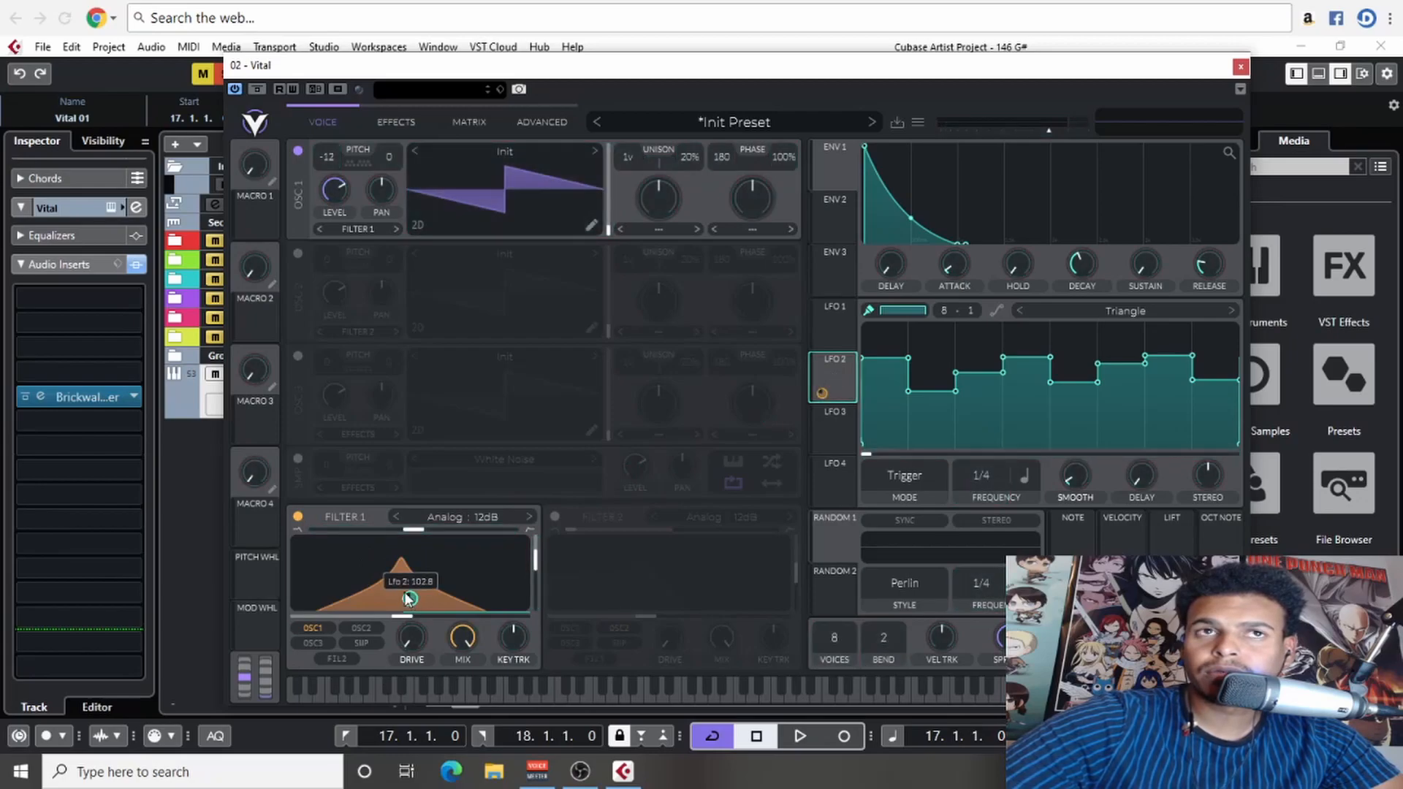
pyautogui.press('space')
# - Raise envelope 1's sustain to full, lengthen its decay and start playback
pyautogui.press('space')
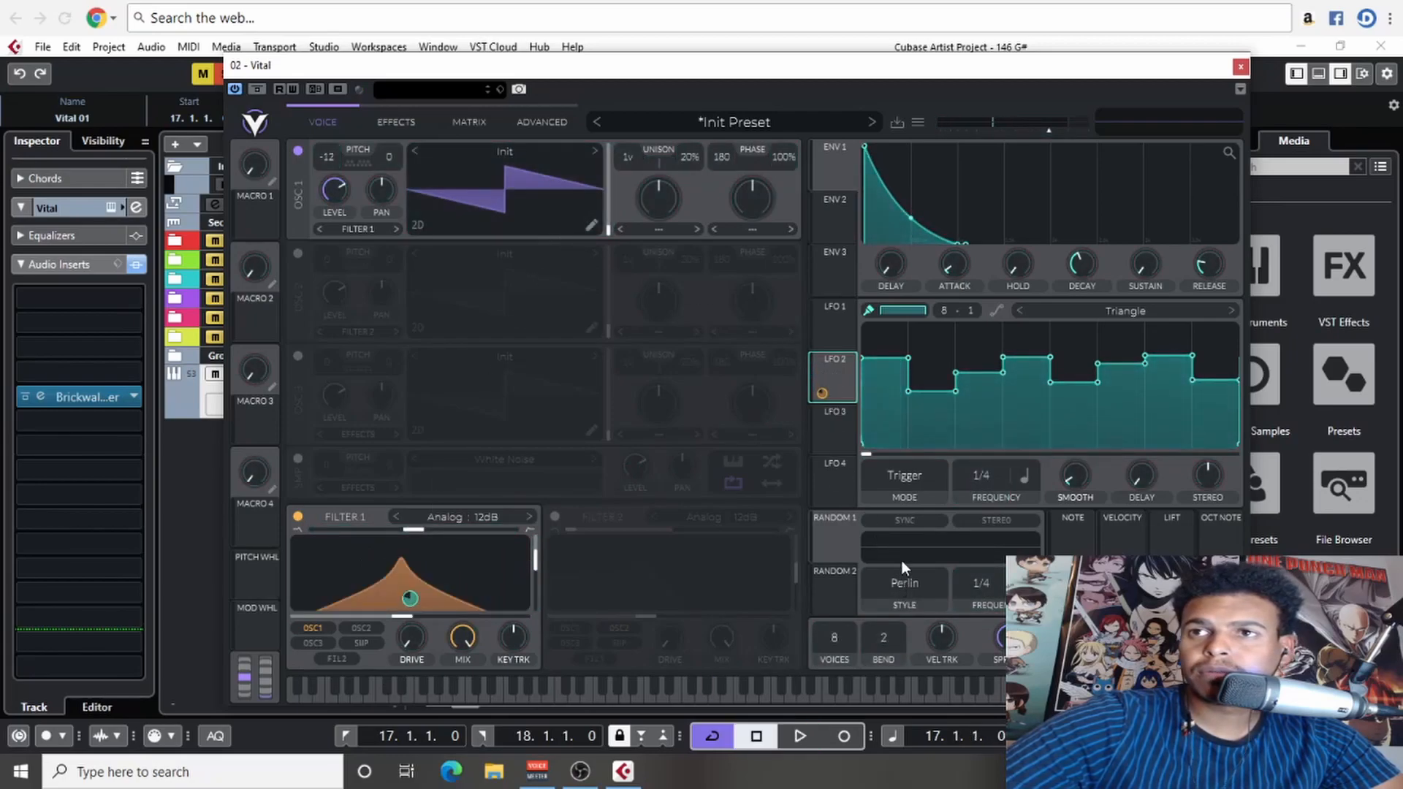
pyautogui.moveTo(1142, 267); pyautogui.dragTo(1149, 113)
pyautogui.moveTo(1083, 266); pyautogui.dragTo(1082, 245)
pyautogui.press('space')
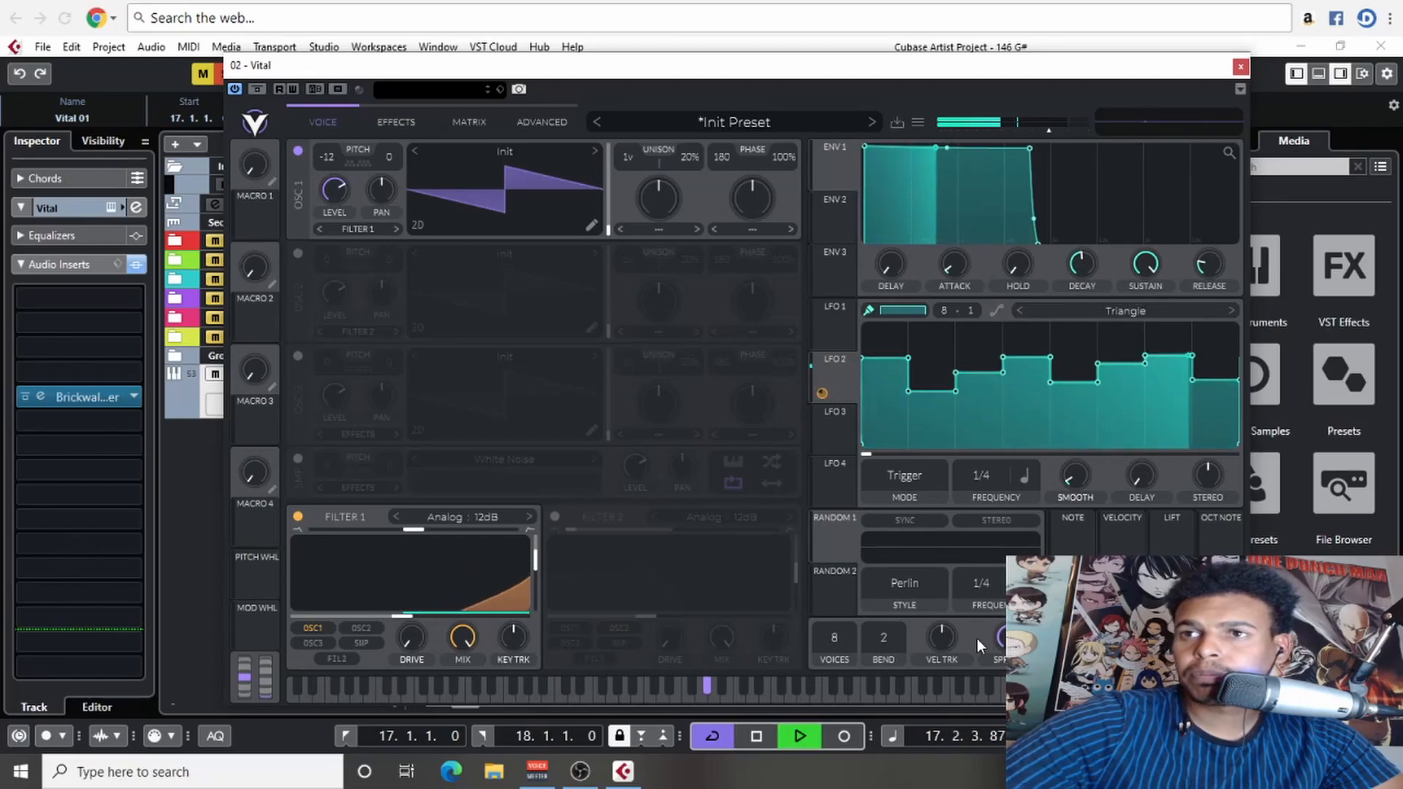
# - Try oscillator 1's transpose at -24 and return it to -12 during playback
pyautogui.scroll(-13, 331, 159)
pyautogui.scroll(1, 331, 159)
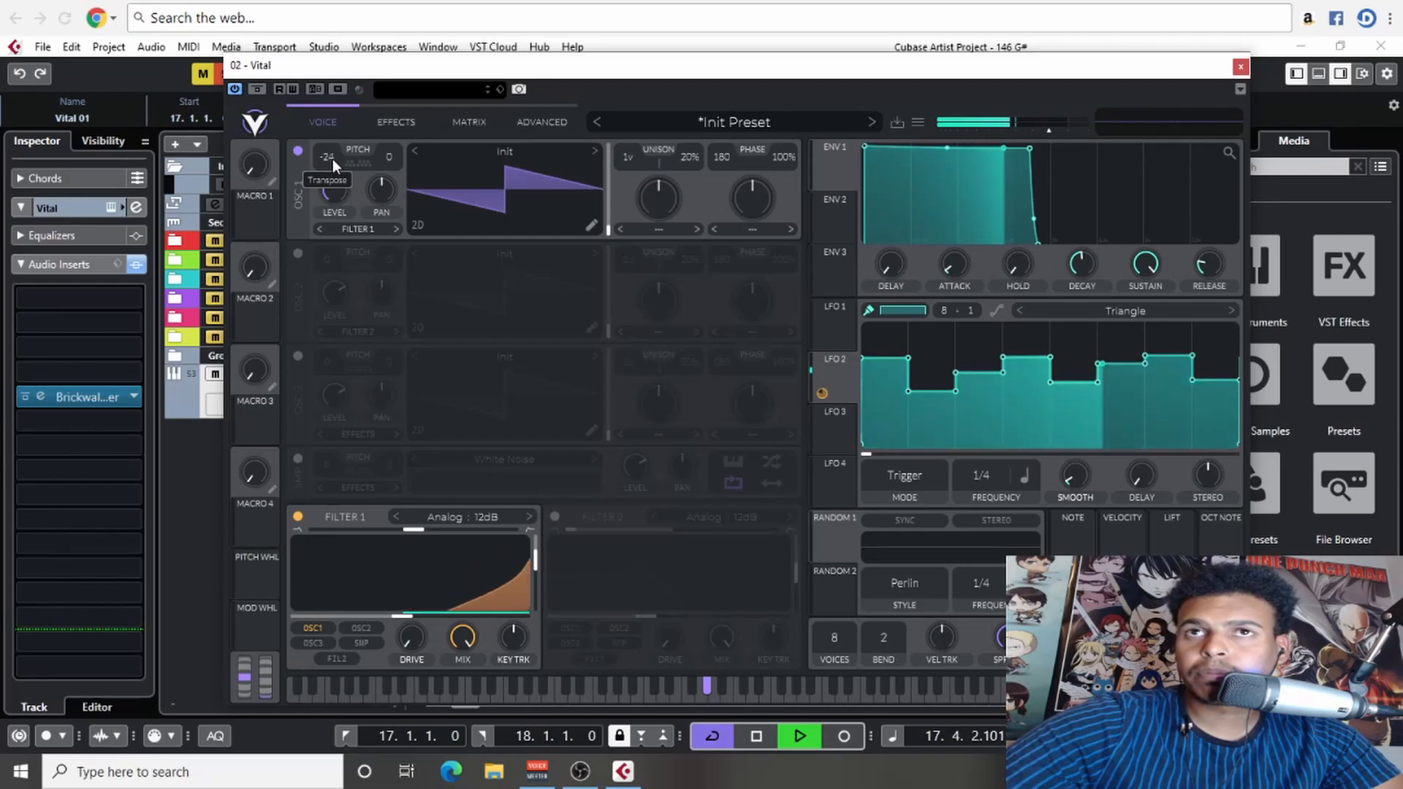
pyautogui.scroll(12, 332, 159)
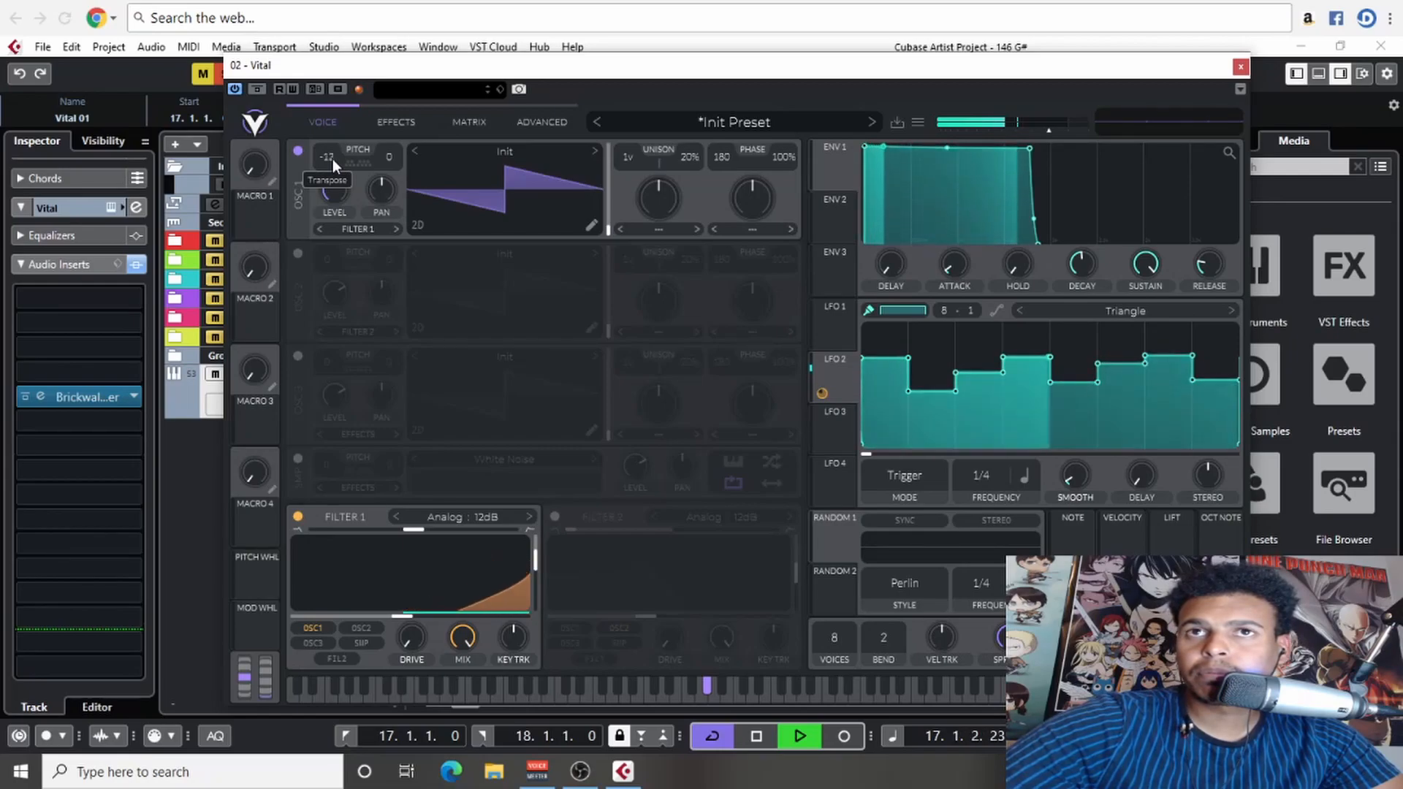
# - Lower filter 1's cutoff to about -44 semitones and set LFO 2's frequency to 1/1
pyautogui.moveTo(406, 617); pyautogui.dragTo(311, 613)
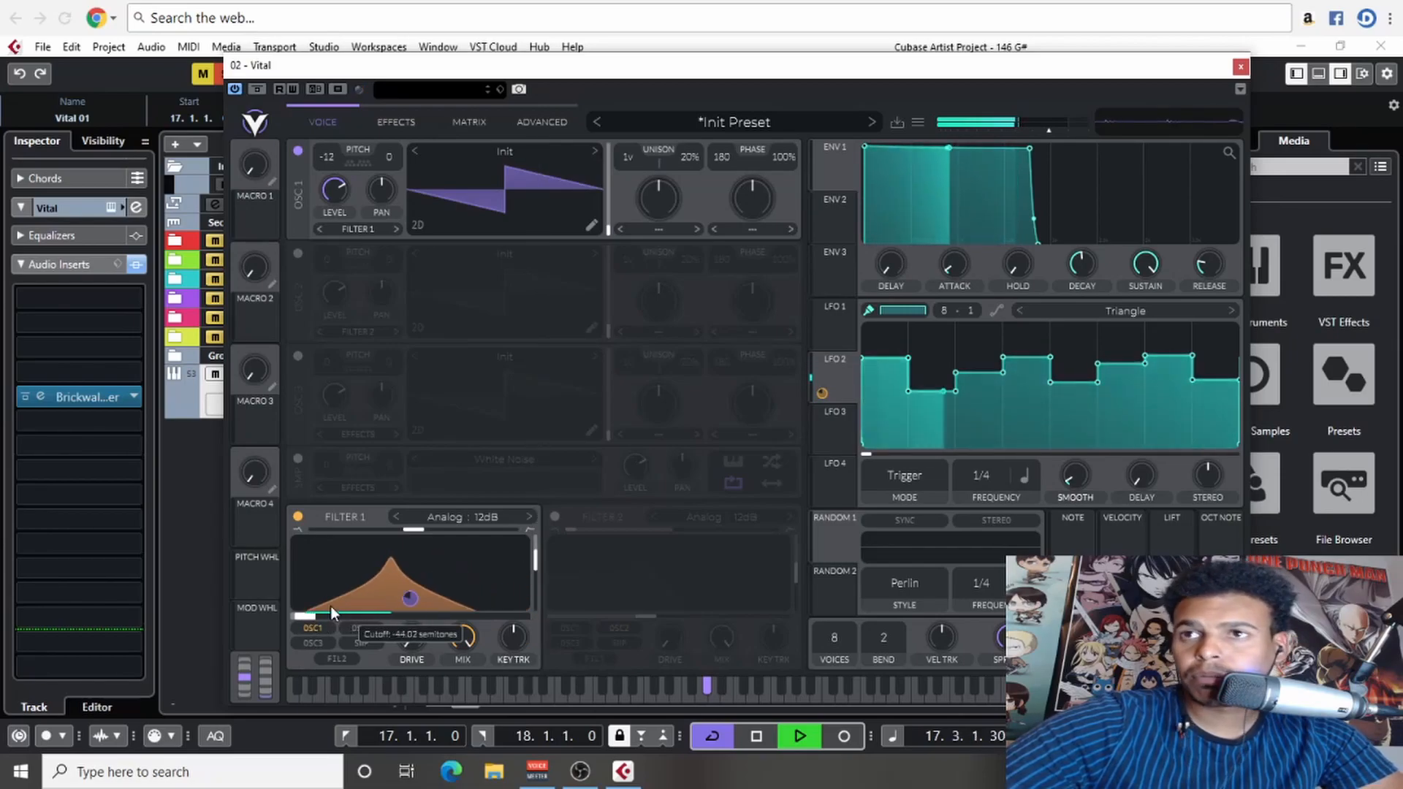
pyautogui.scroll(1, 991, 481)
pyautogui.scroll(-3, 991, 480)
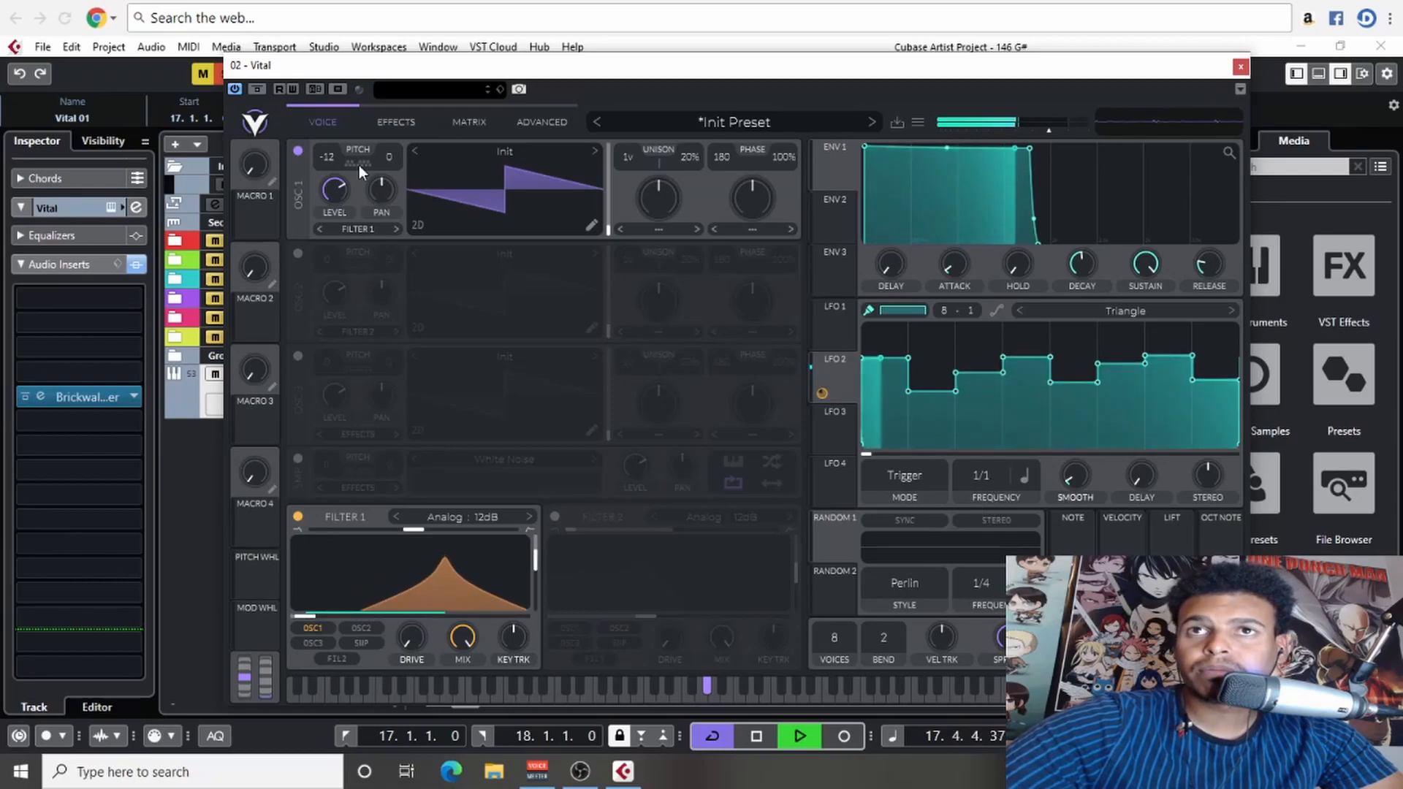
# - Set oscillator 1's transpose to -24 and narrow filter 1's sweep with a slightly higher cutoff and less LFO 2 modulation
pyautogui.scroll(1, 333, 160)
pyautogui.scroll(-13, 333, 160)
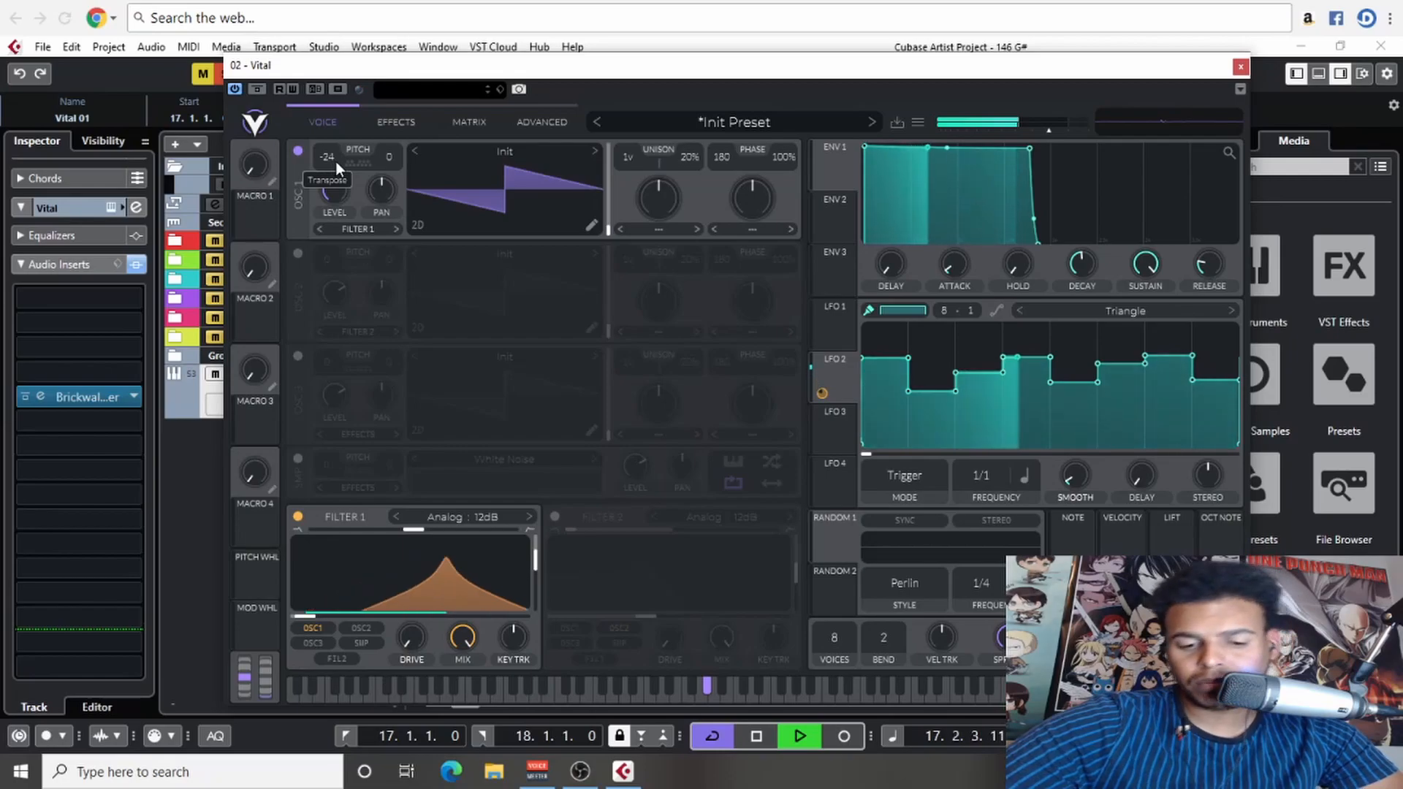
pyautogui.moveTo(417, 532)
pyautogui.mouseDown()
pyautogui.moveTo(488, 531)
pyautogui.moveTo(359, 529)
pyautogui.moveTo(407, 528)
pyautogui.mouseUp()
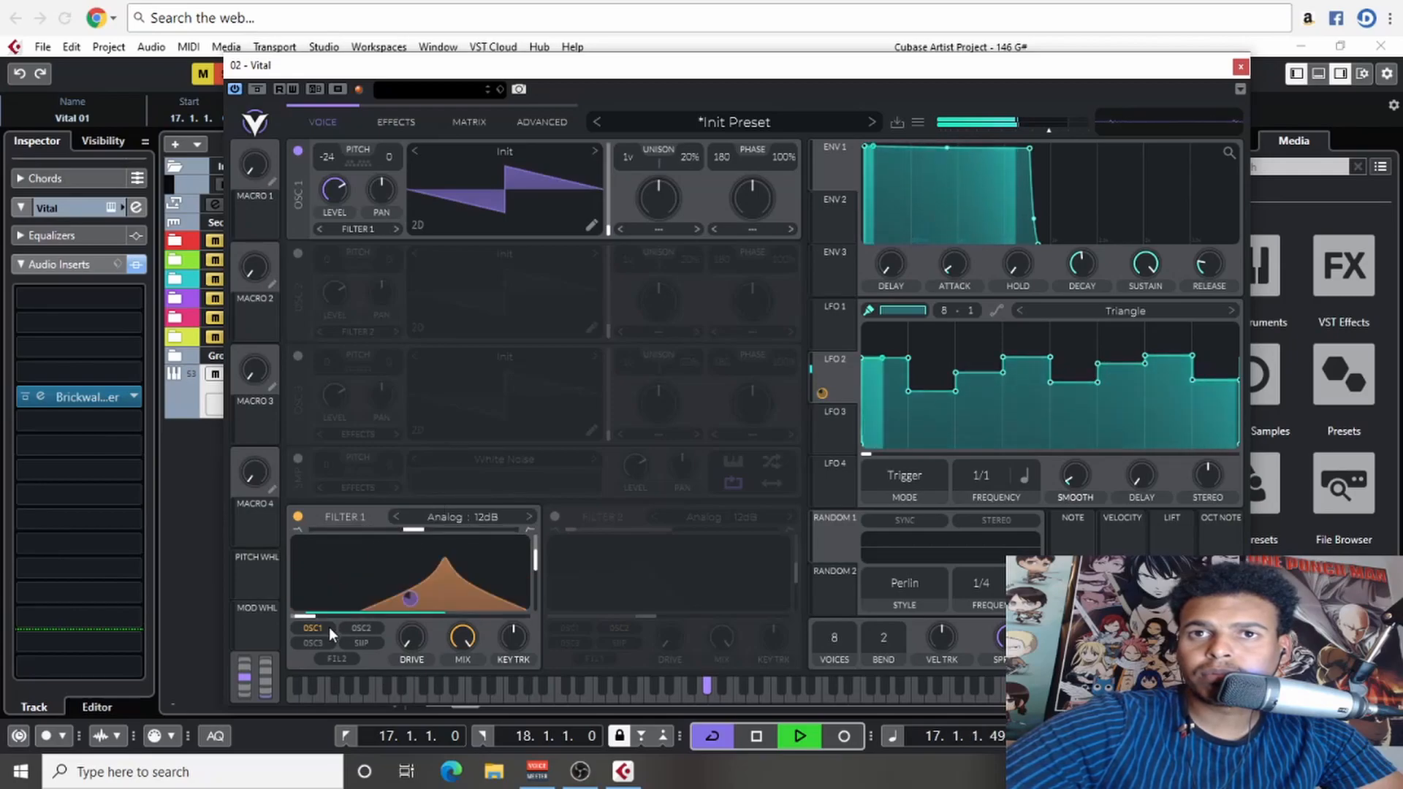
pyautogui.moveTo(305, 617); pyautogui.dragTo(344, 616)
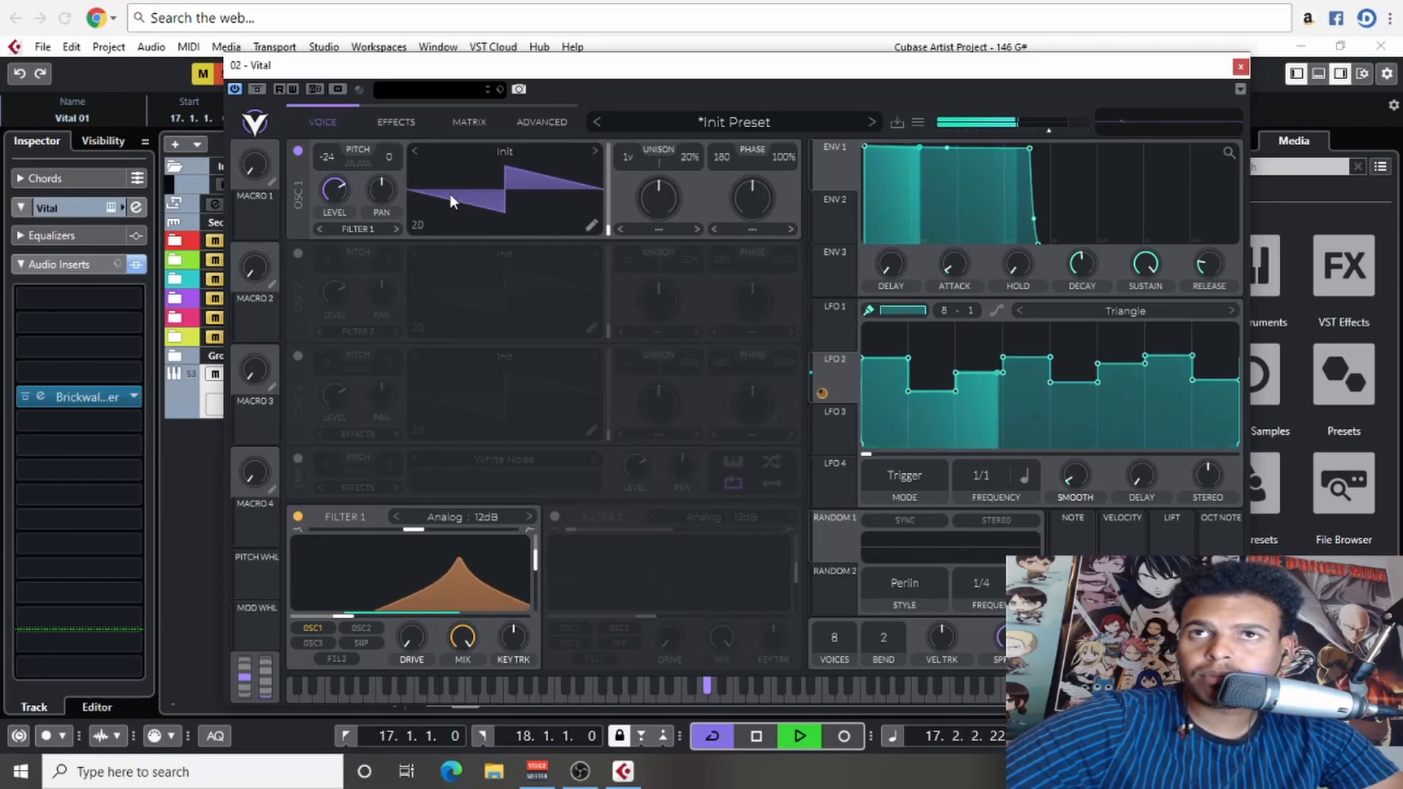
pyautogui.moveTo(410, 599)
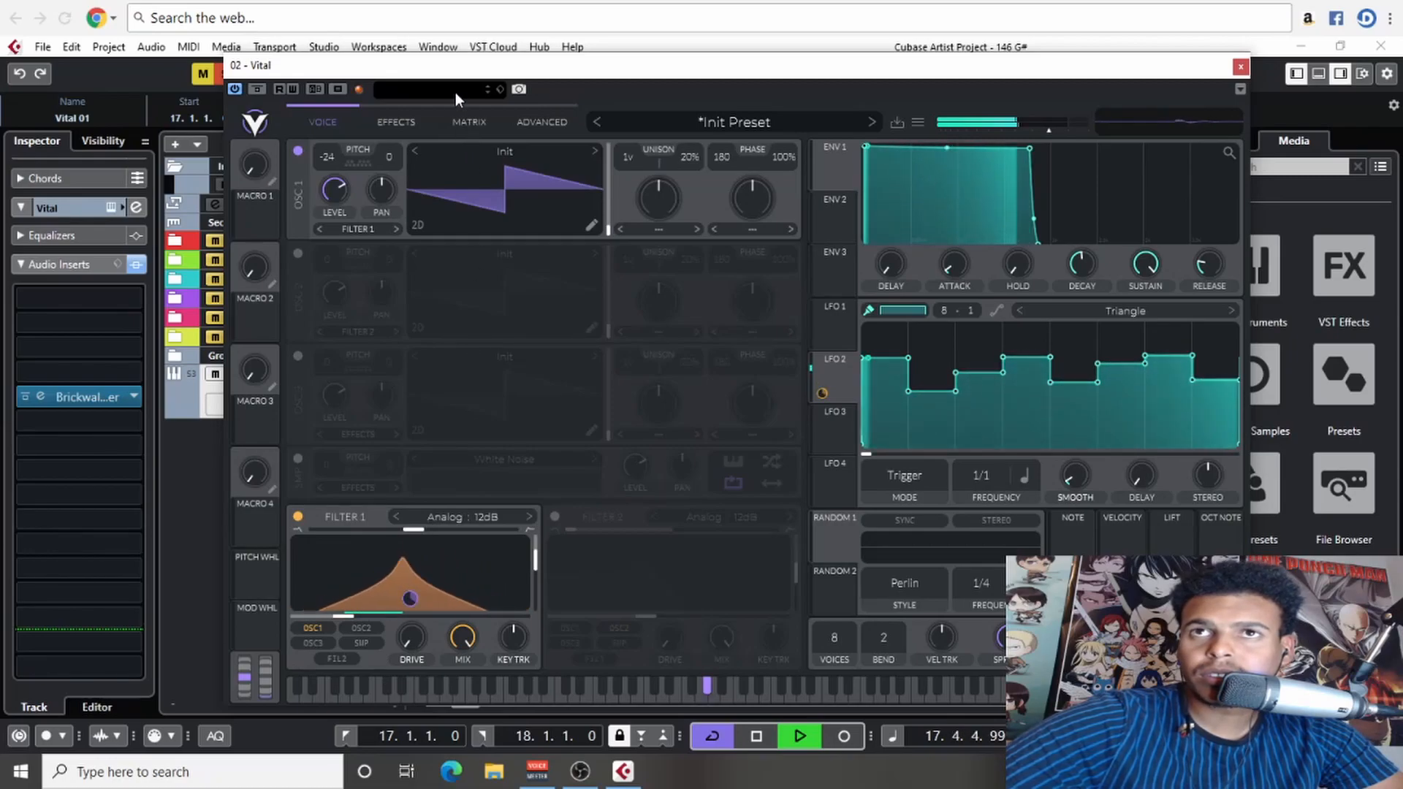
# - Turn on the phaser, flanger and EQ effects, and cut the EQ's low band by about 7.4 dB
pyautogui.click(396, 121)
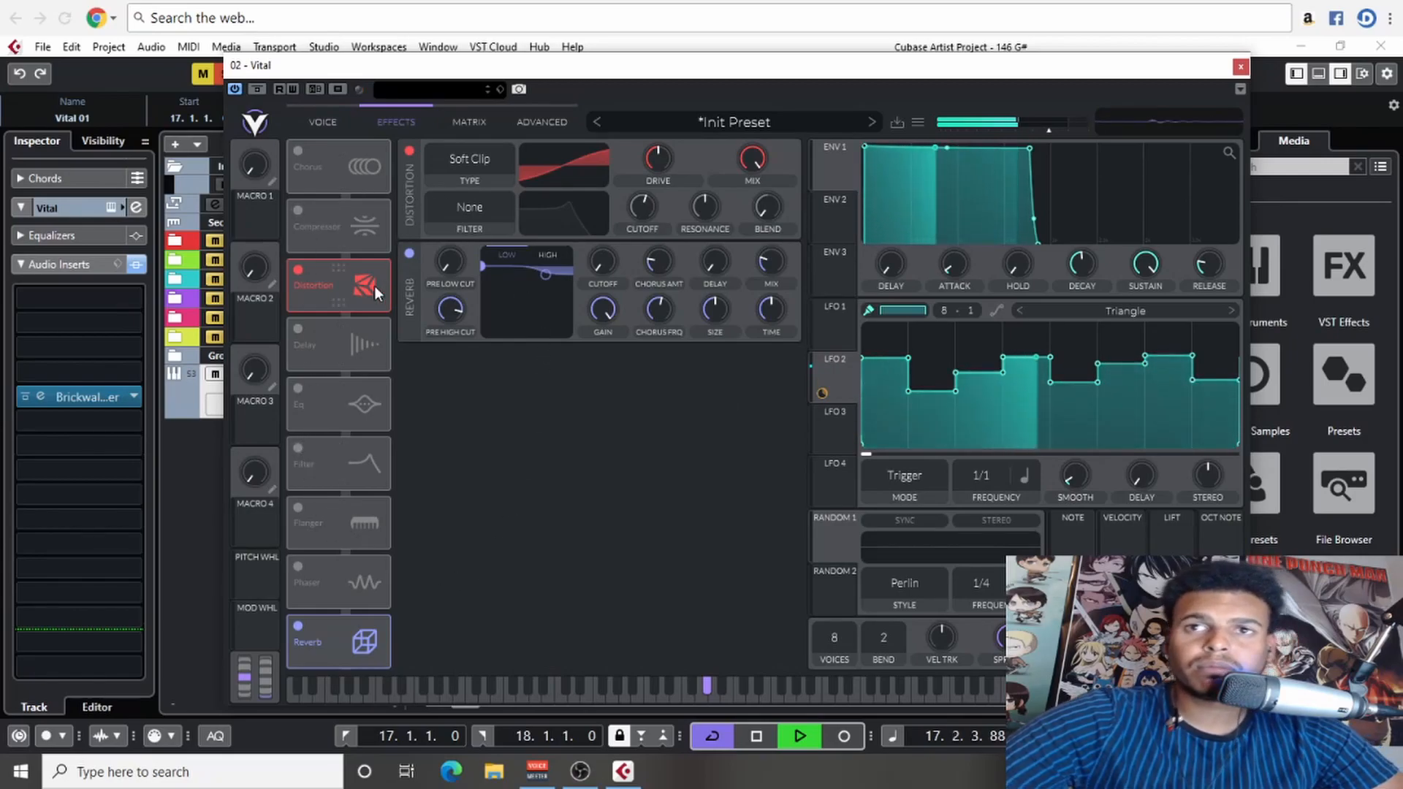
pyautogui.click(299, 566)
pyautogui.click(298, 508)
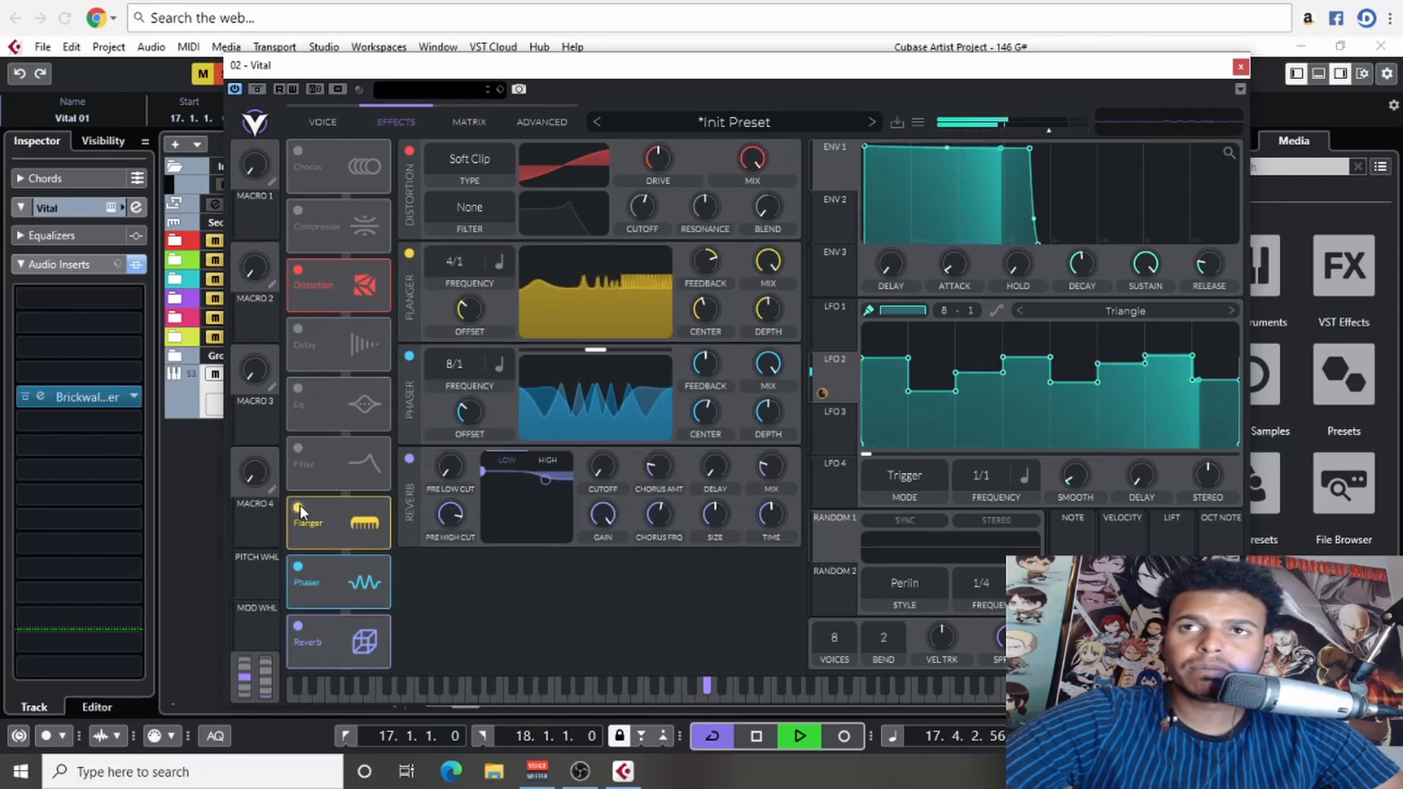
pyautogui.click(298, 390)
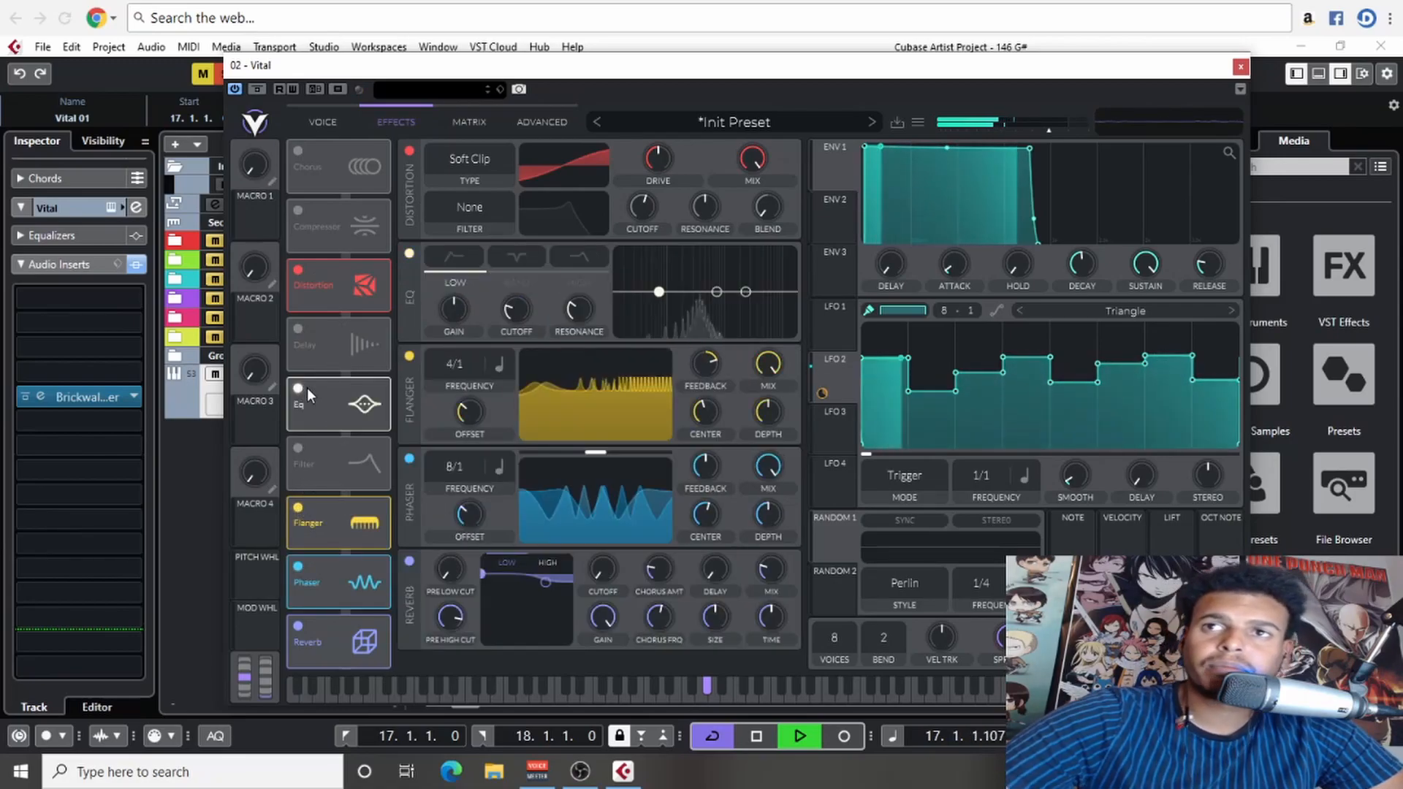
pyautogui.moveTo(662, 291); pyautogui.dragTo(657, 307)
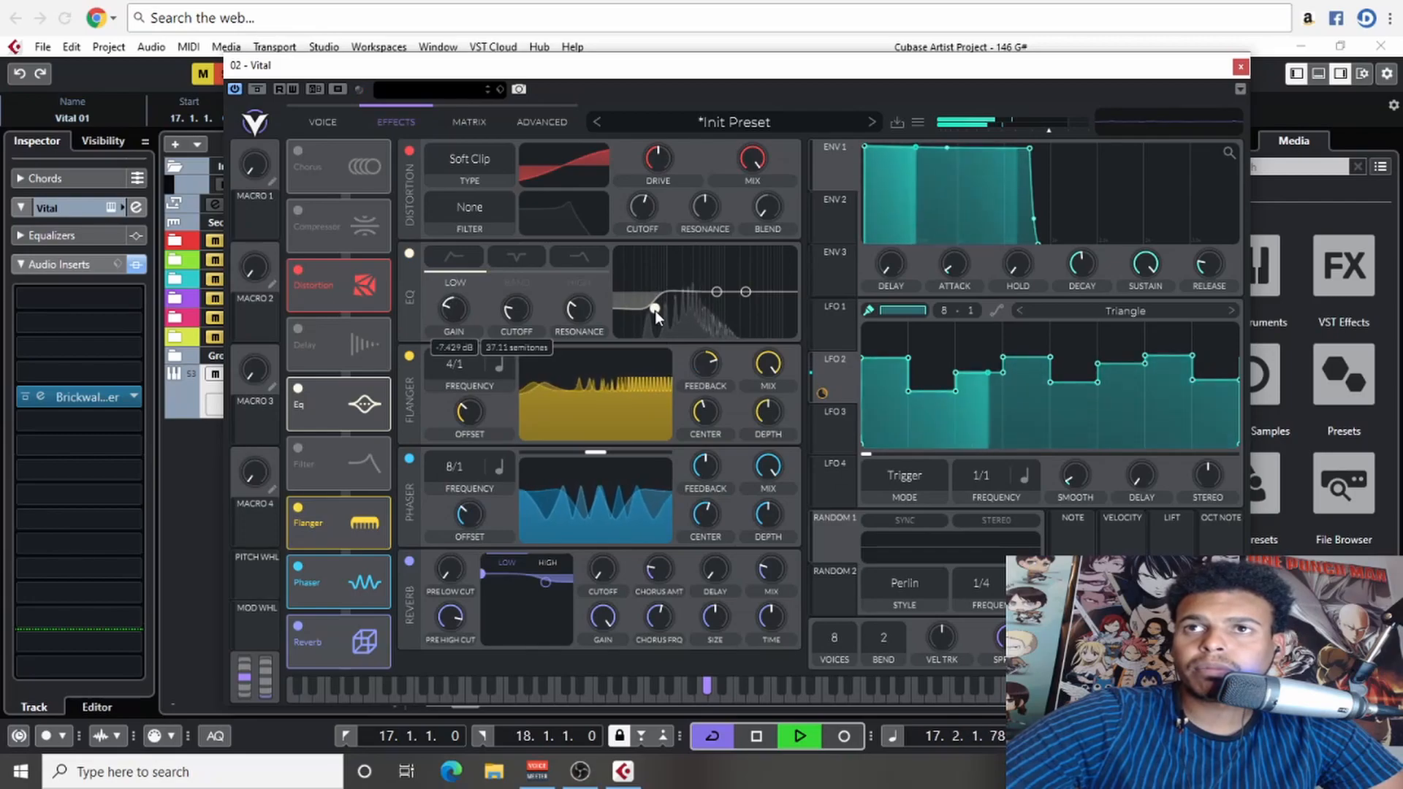
# - Return to the oscillator view, repaint LFO 2's steps at new heights with playback stopped, and play the result
pyautogui.click(346, 131)
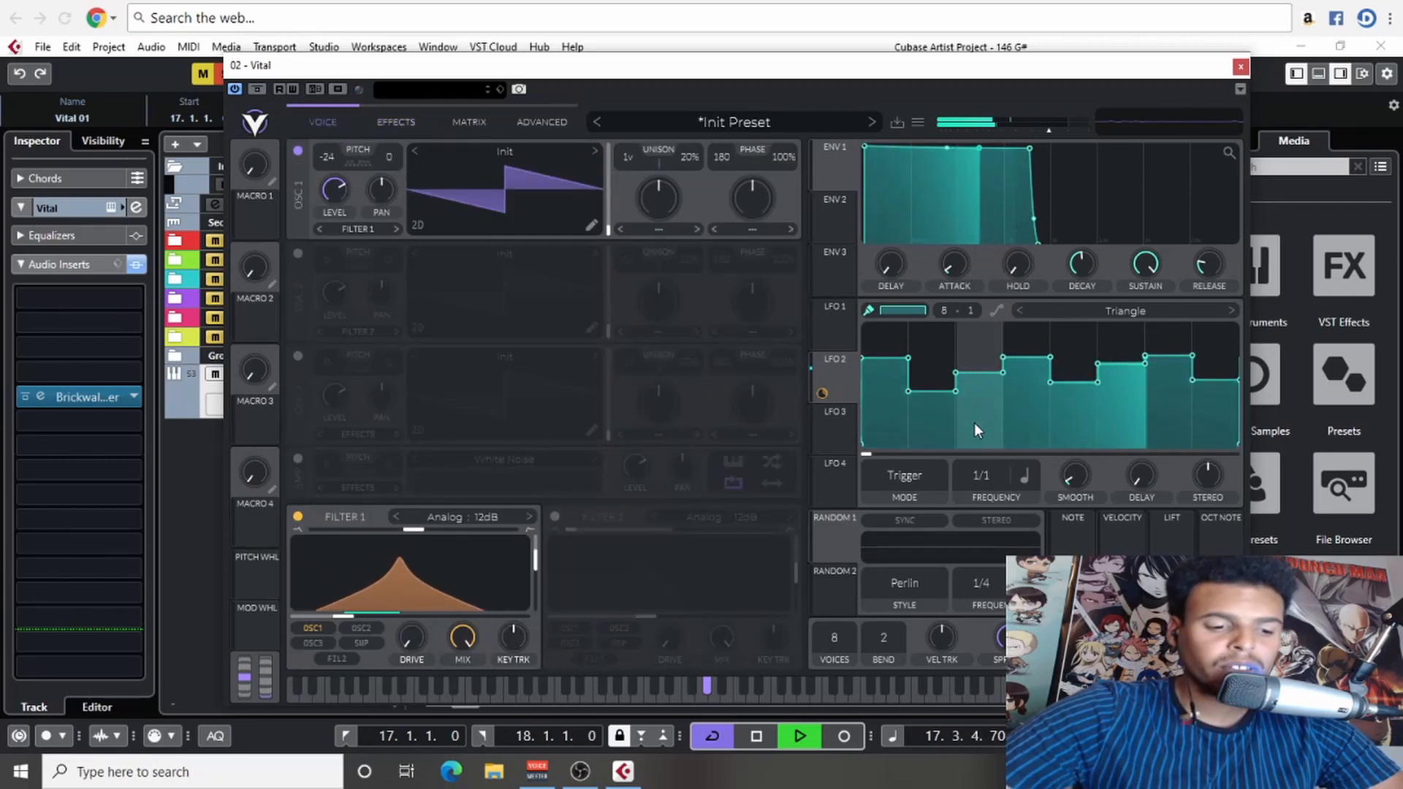
pyautogui.press('space')
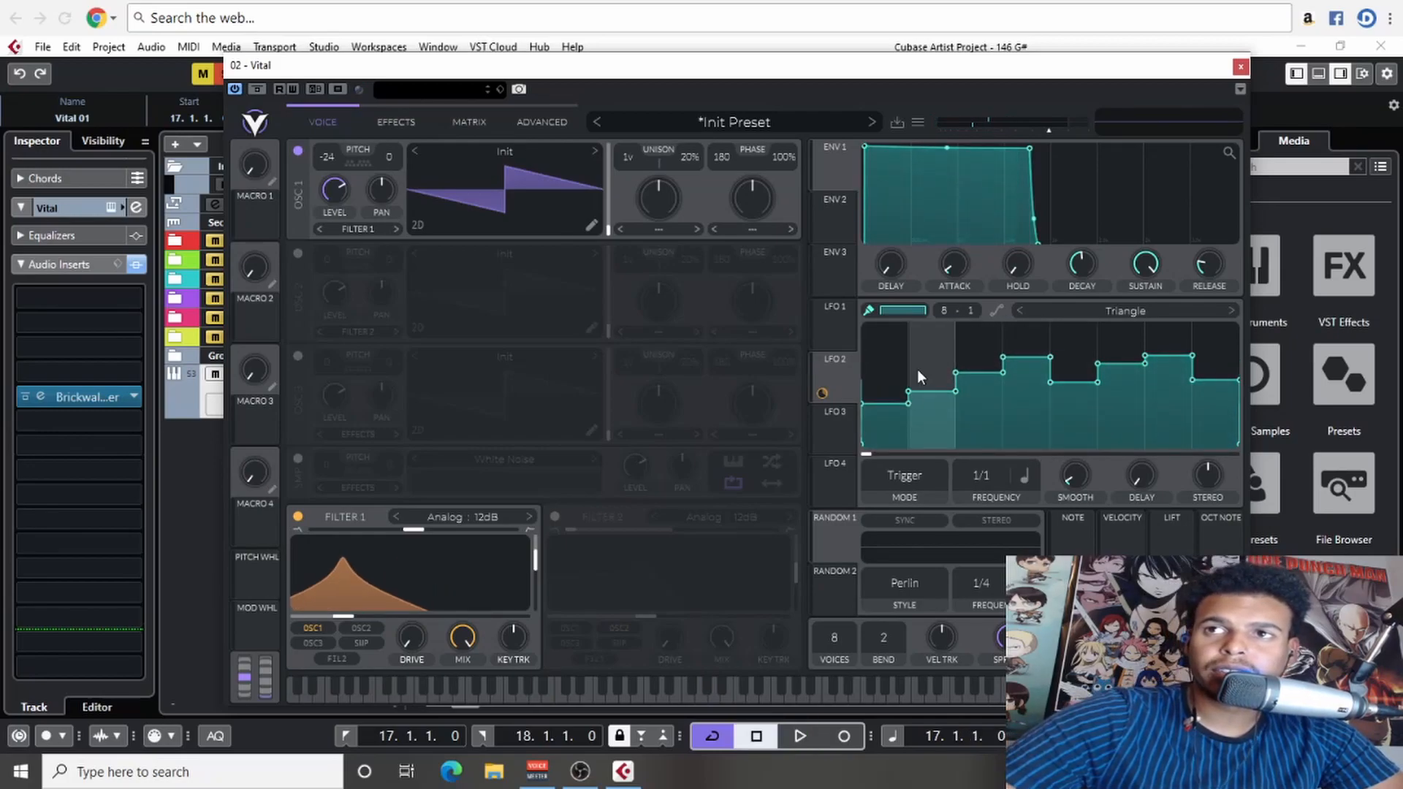
pyautogui.moveTo(937, 393)
pyautogui.mouseDown()
pyautogui.moveTo(911, 393)
pyautogui.moveTo(992, 347)
pyautogui.moveTo(920, 367)
pyautogui.moveTo(1112, 384)
pyautogui.moveTo(1210, 357)
pyautogui.moveTo(1169, 391)
pyautogui.mouseUp()
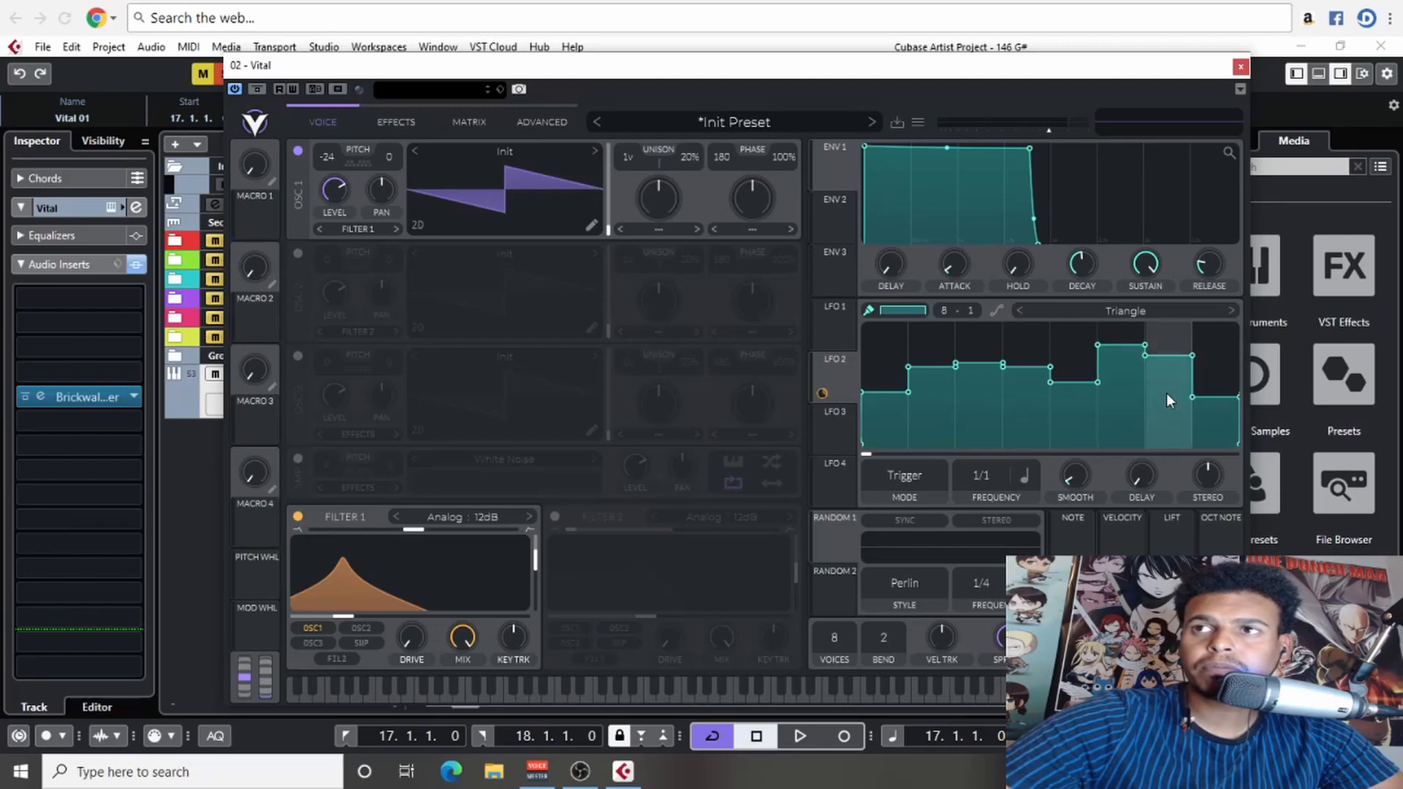
pyautogui.press('space')
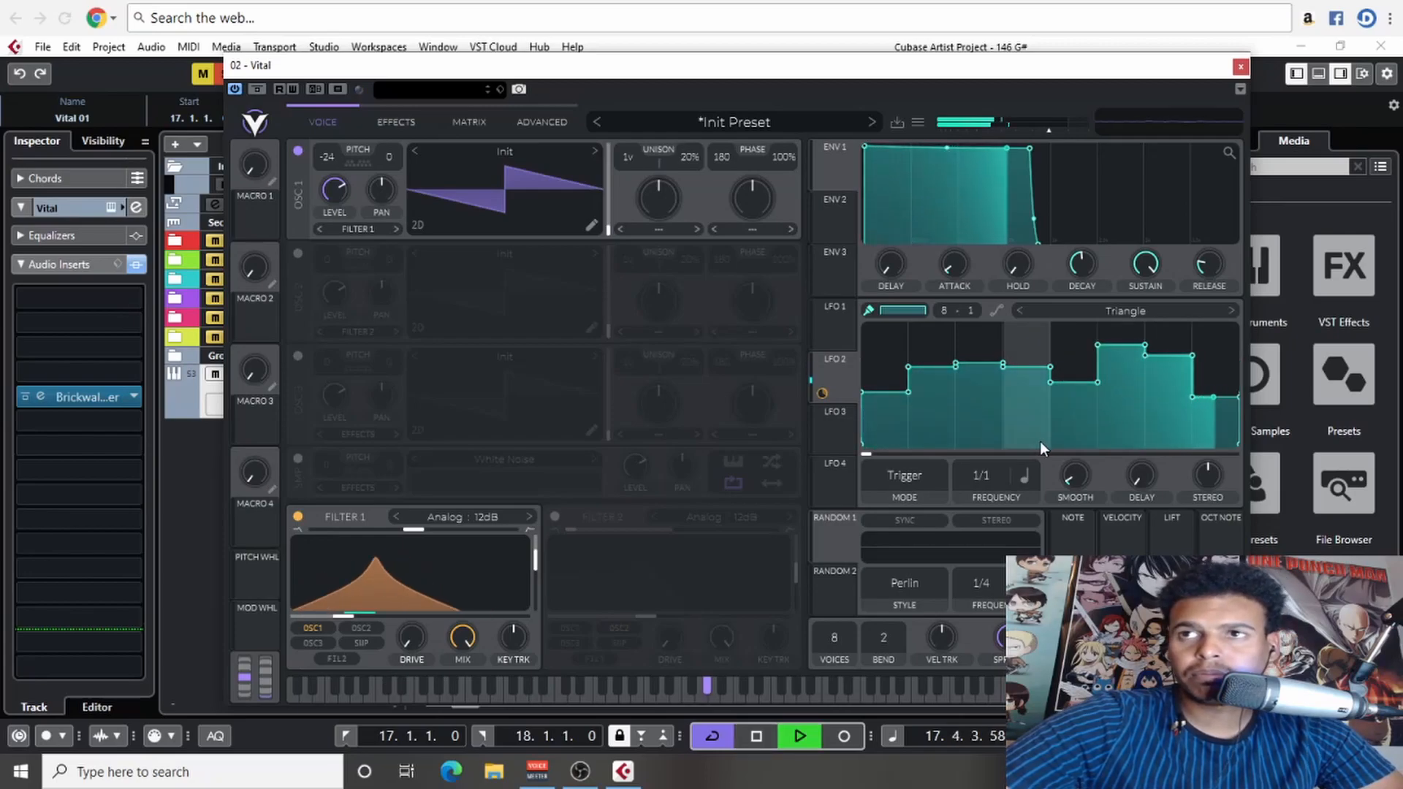
# - Paint an irregular on-off gate into LFO 3 on a 16-division grid with the Step brush and assign it to oscillator 1's level
pyautogui.click(842, 336)
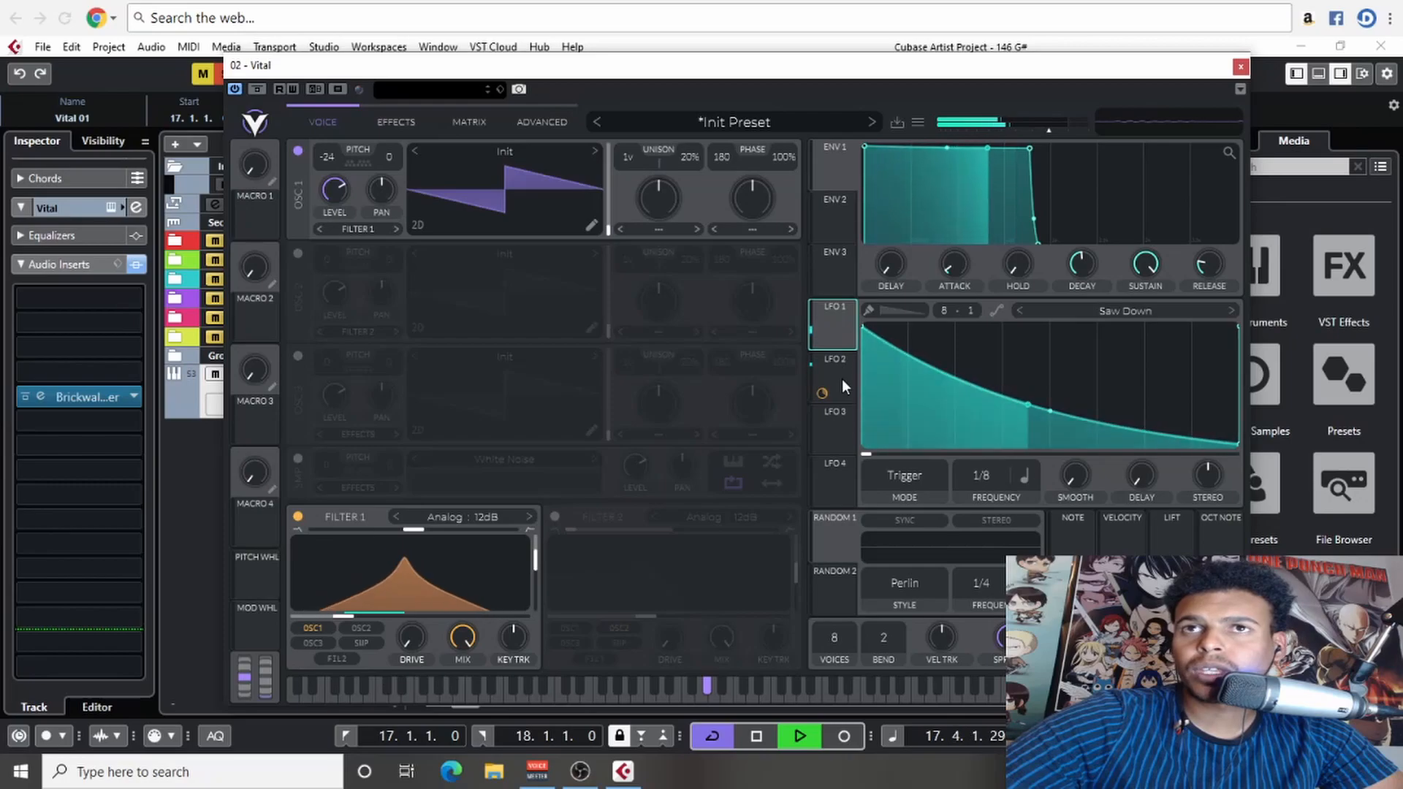
pyautogui.click(842, 431)
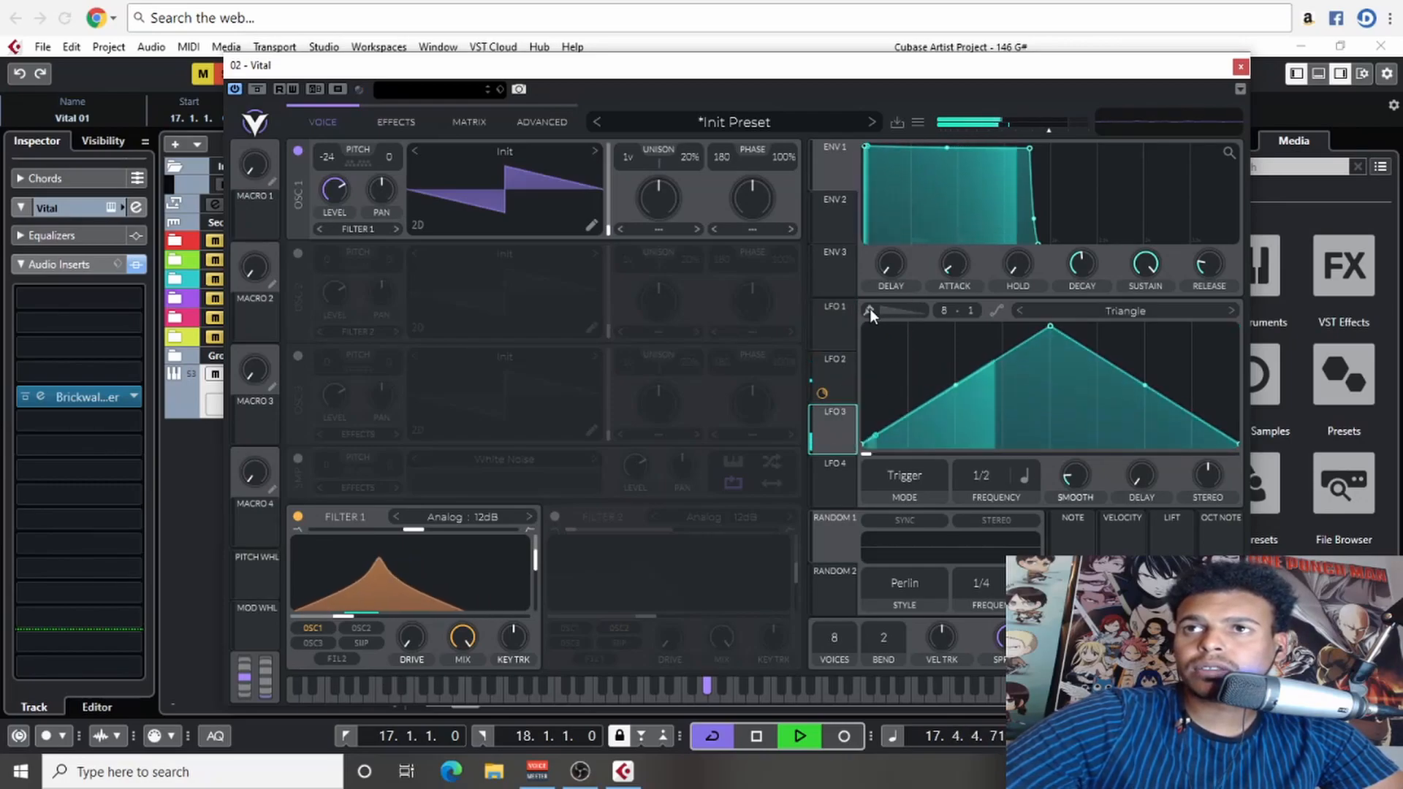
pyautogui.moveTo(953, 310); pyautogui.dragTo(980, 107)
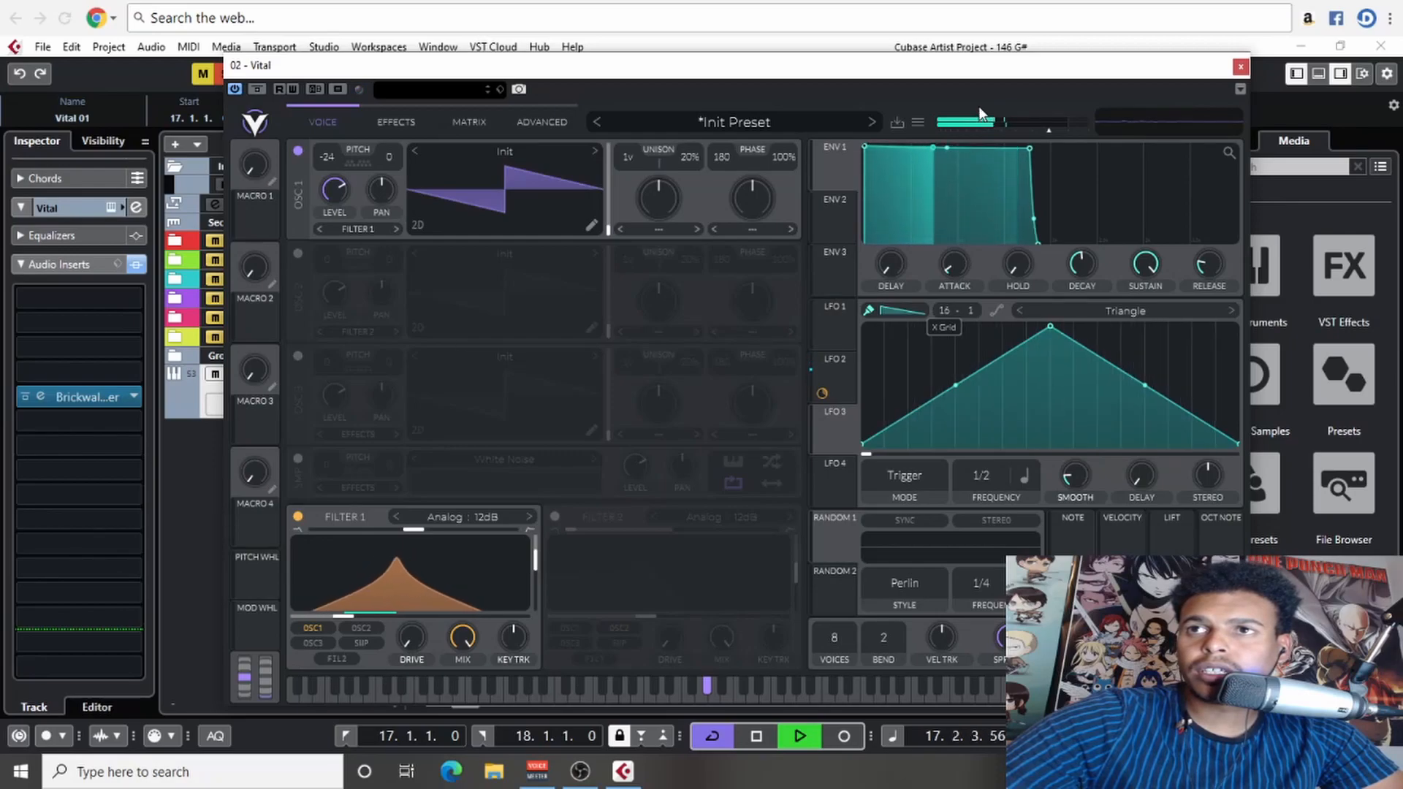
pyautogui.click(871, 374)
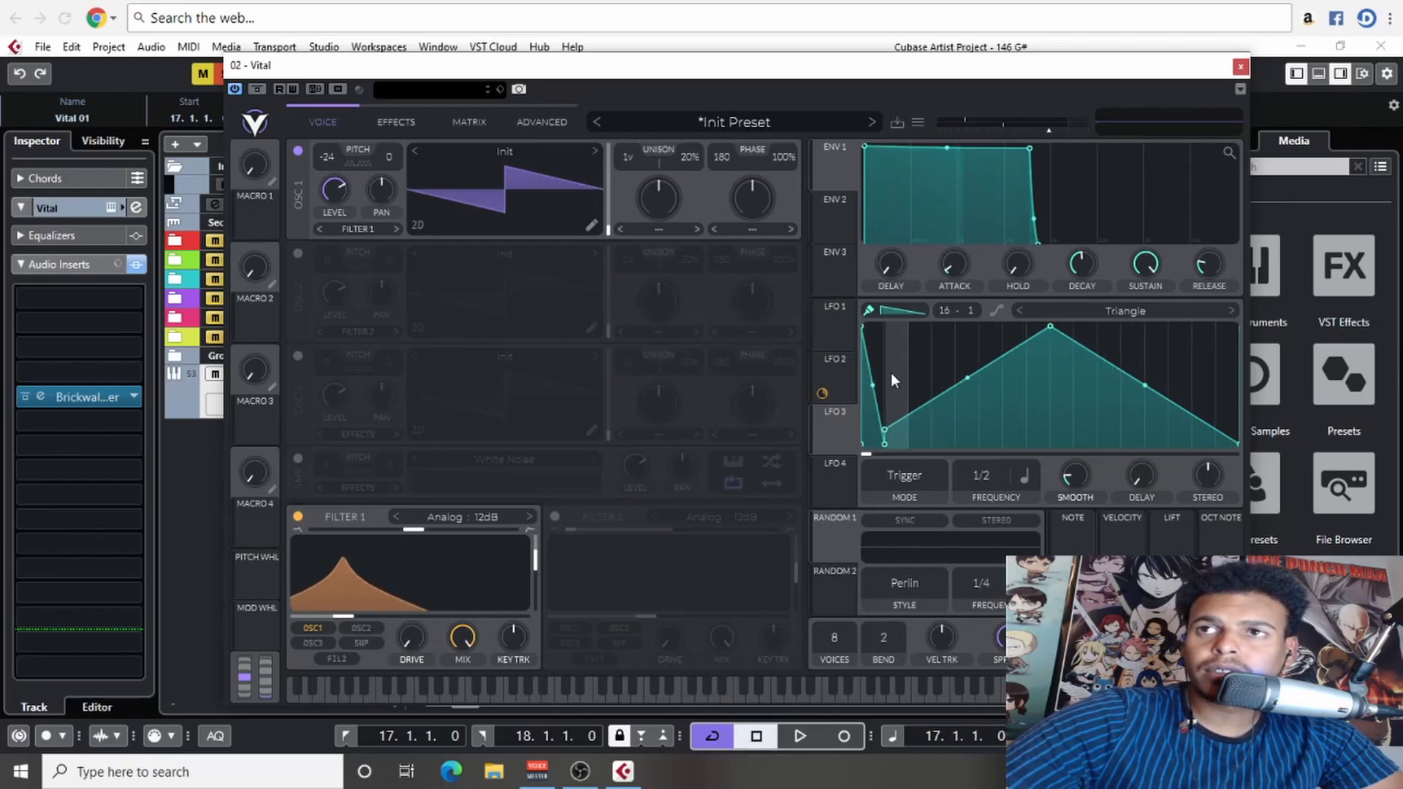
pyautogui.click(887, 308)
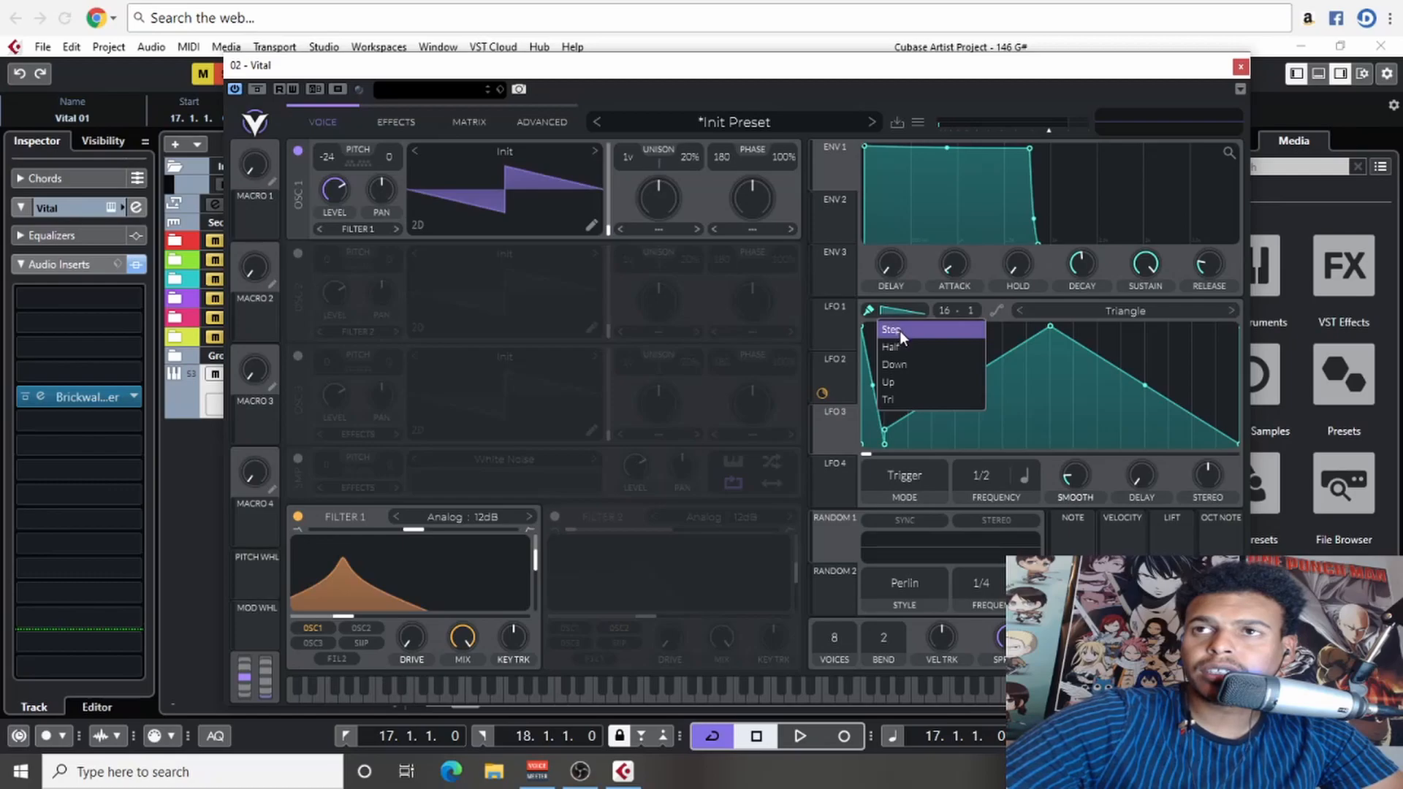
pyautogui.click(901, 330)
pyautogui.moveTo(877, 360)
pyautogui.mouseDown()
pyautogui.moveTo(896, 350)
pyautogui.moveTo(914, 428)
pyautogui.moveTo(958, 354)
pyautogui.moveTo(960, 475)
pyautogui.moveTo(1020, 357)
pyautogui.moveTo(1045, 431)
pyautogui.moveTo(1058, 274)
pyautogui.moveTo(1090, 311)
pyautogui.moveTo(1118, 509)
pyautogui.moveTo(1111, 374)
pyautogui.moveTo(1086, 416)
pyautogui.moveTo(1137, 375)
pyautogui.moveTo(1142, 459)
pyautogui.moveTo(1164, 372)
pyautogui.moveTo(1190, 440)
pyautogui.moveTo(1224, 356)
pyautogui.moveTo(1222, 454)
pyautogui.moveTo(1186, 497)
pyautogui.moveTo(1209, 299)
pyautogui.moveTo(1180, 365)
pyautogui.mouseUp()
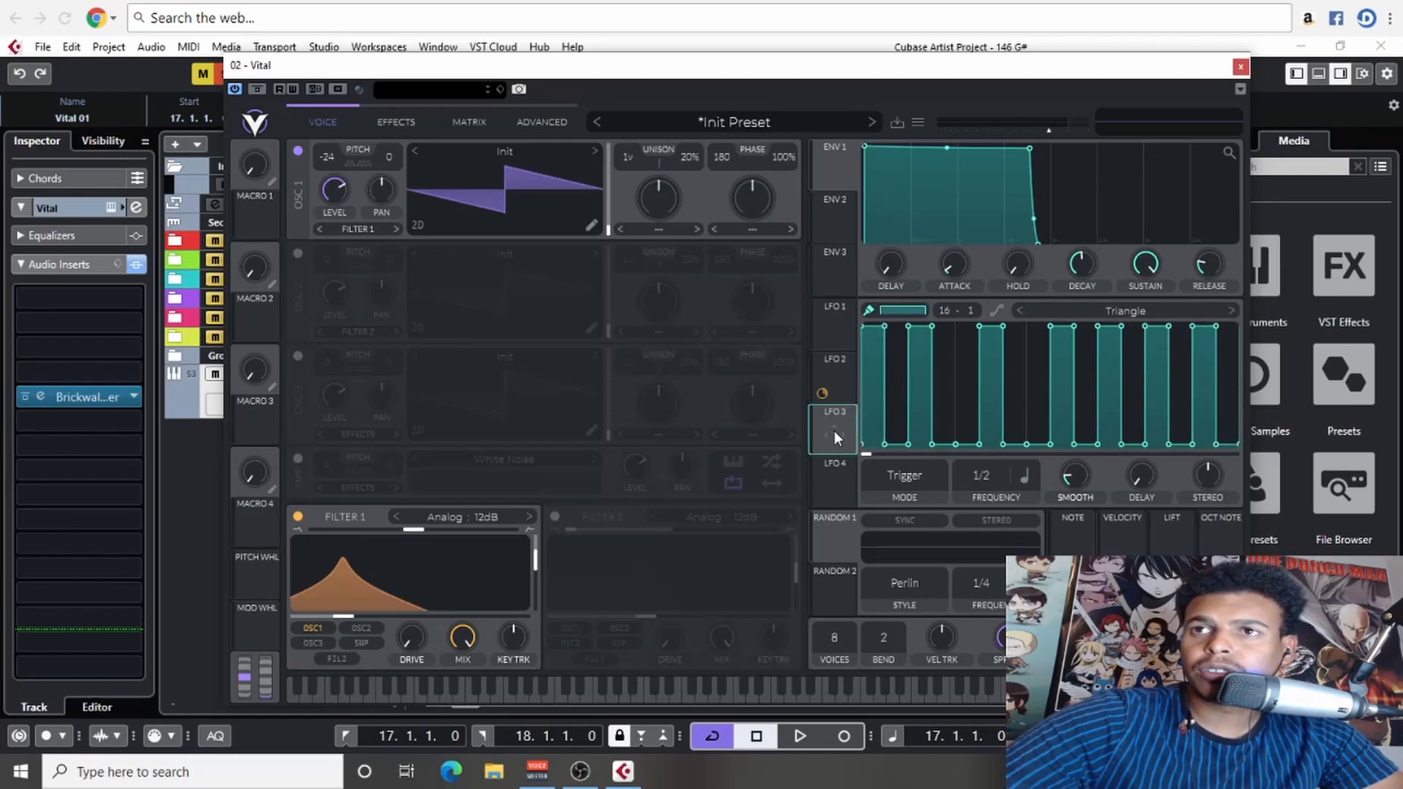
pyautogui.moveTo(835, 434); pyautogui.dragTo(339, 196)
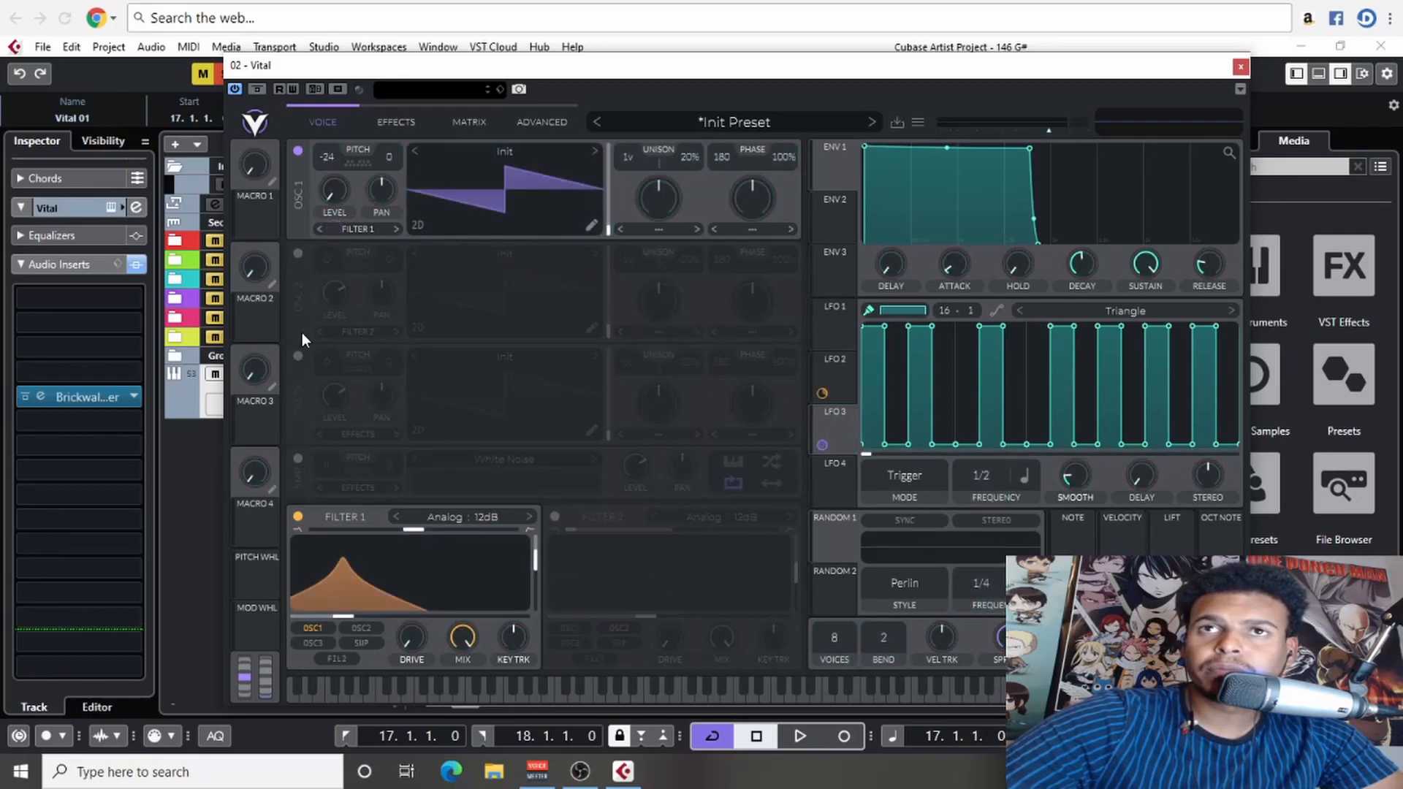
# - During playback, set LFO 3's frequency to 1/1 and turn on the delay effect with a 1/8 frequency
pyautogui.press('space')
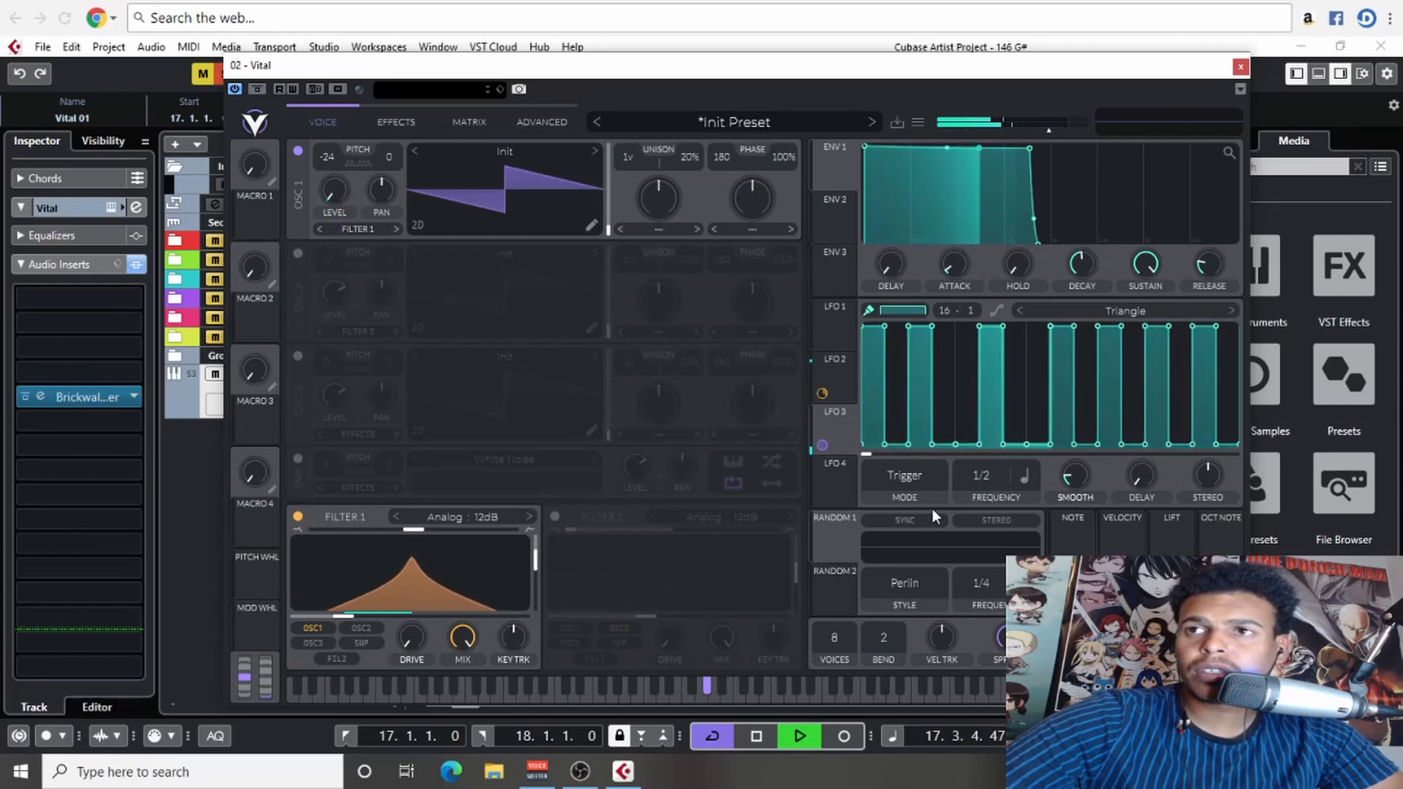
pyautogui.scroll(-1, 990, 481)
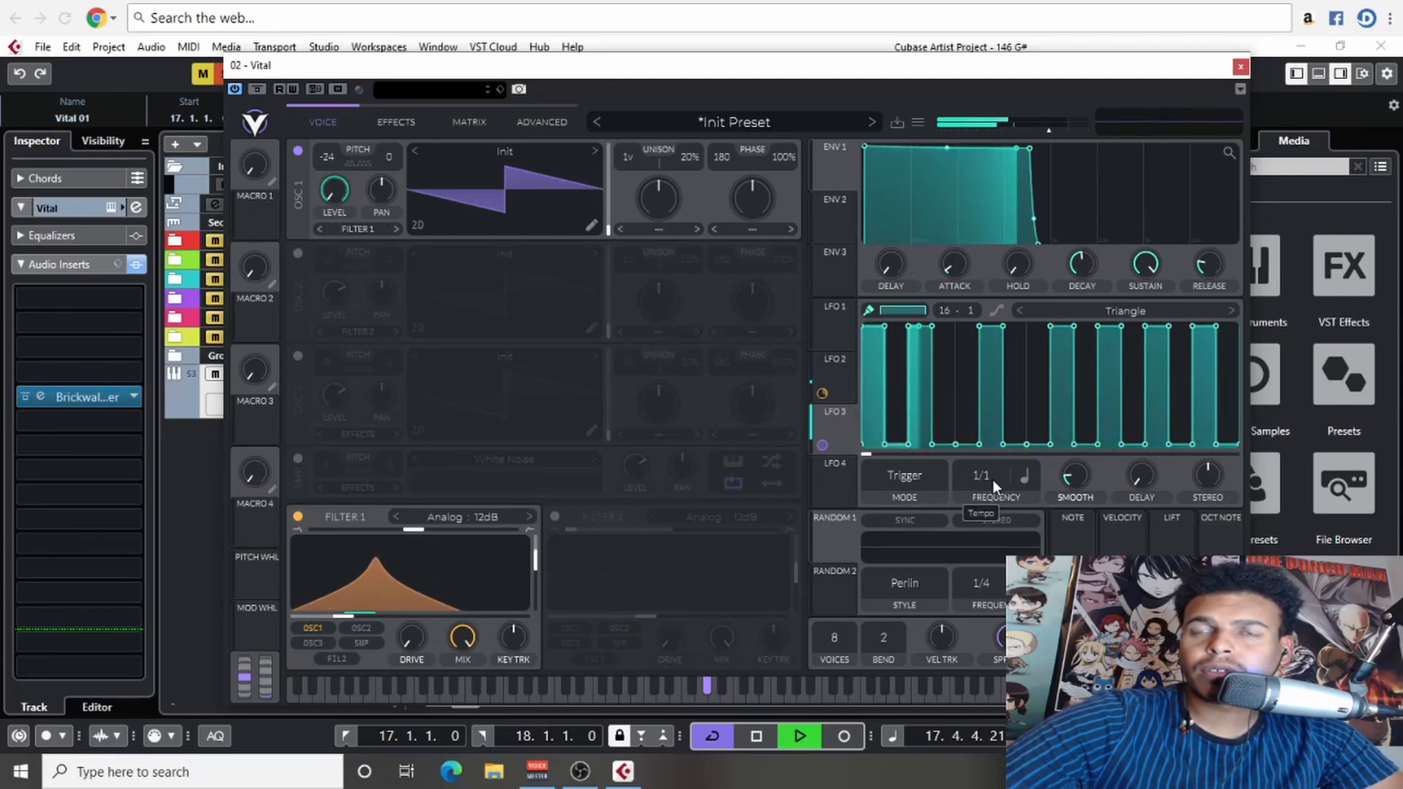
pyautogui.click(399, 124)
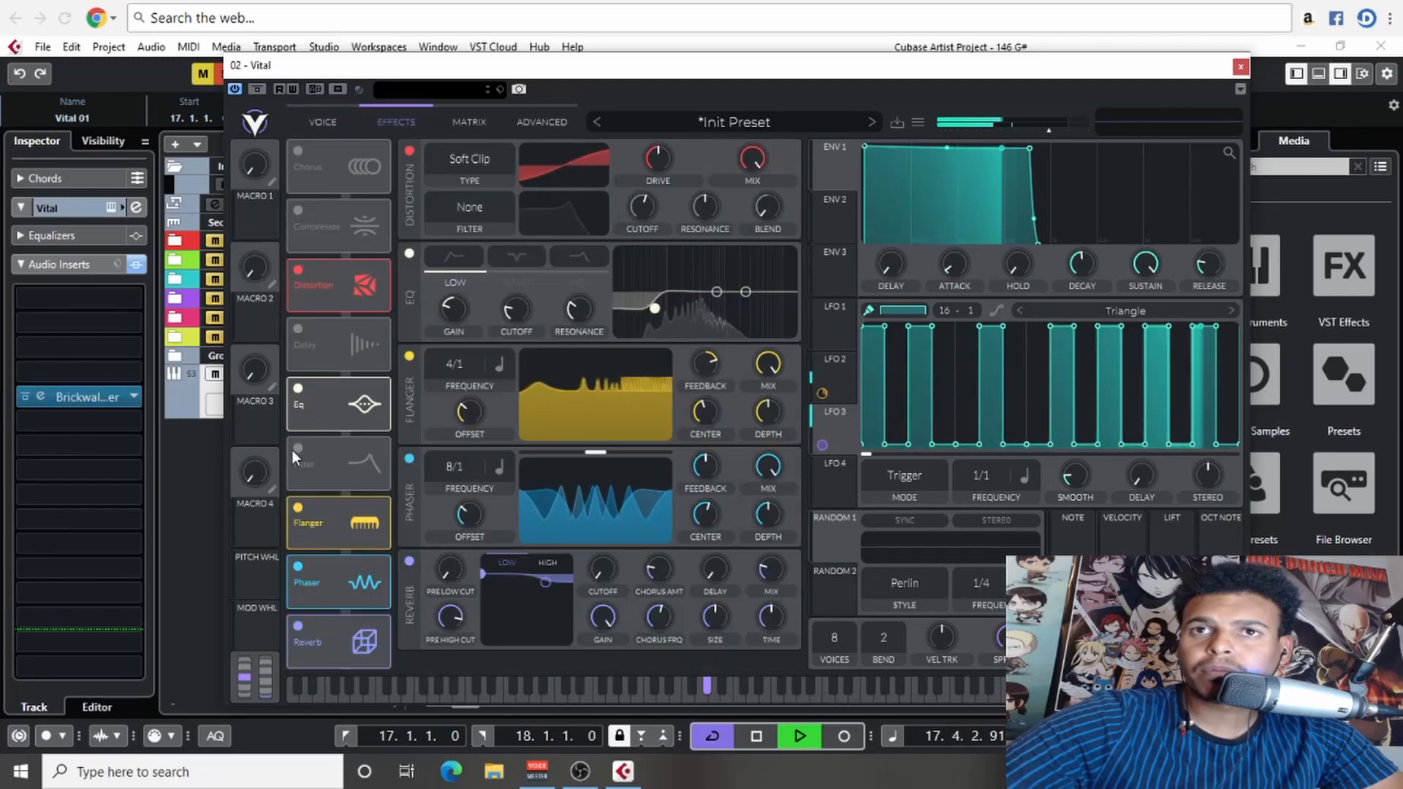
pyautogui.click(299, 329)
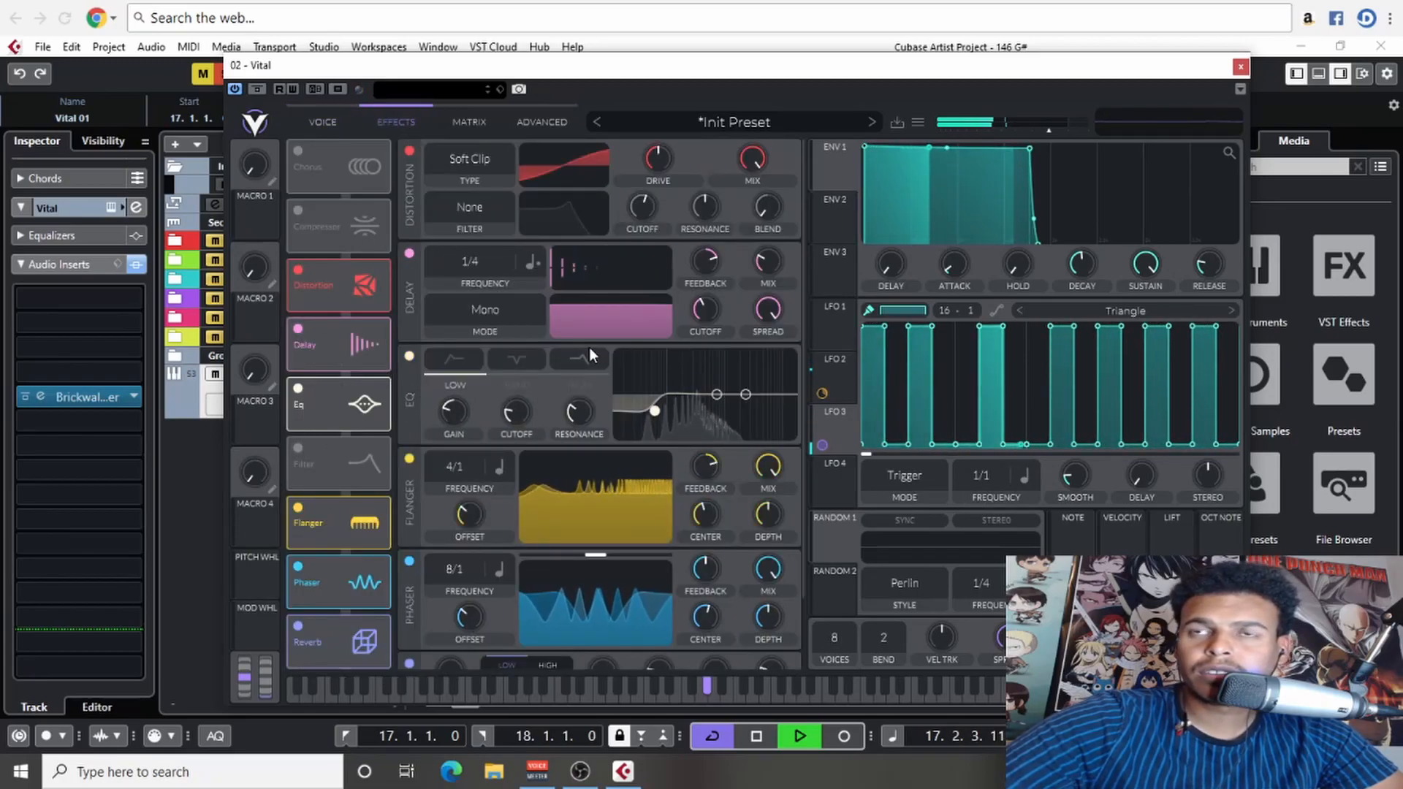
pyautogui.scroll(-1, 464, 399)
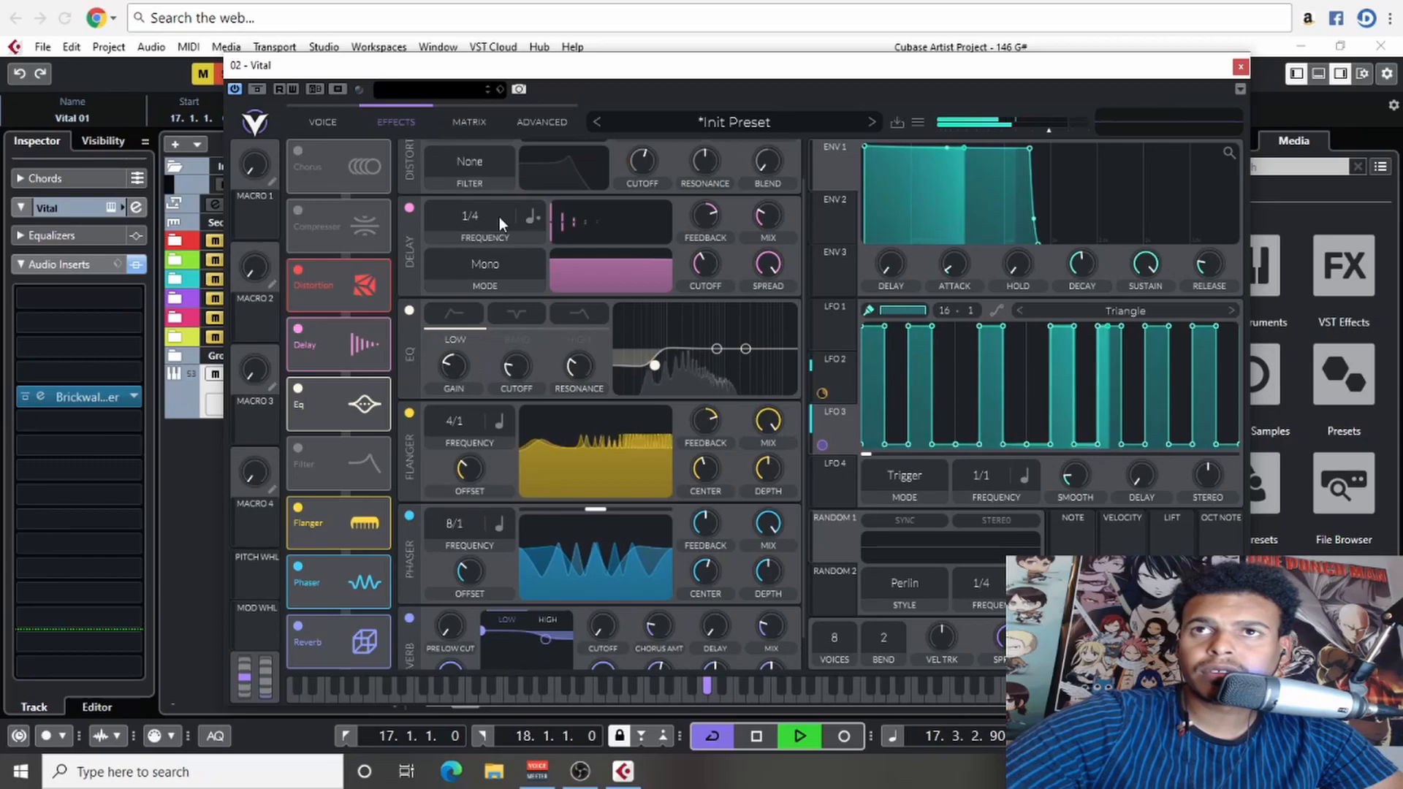
pyautogui.moveTo(482, 207); pyautogui.dragTo(489, 180)
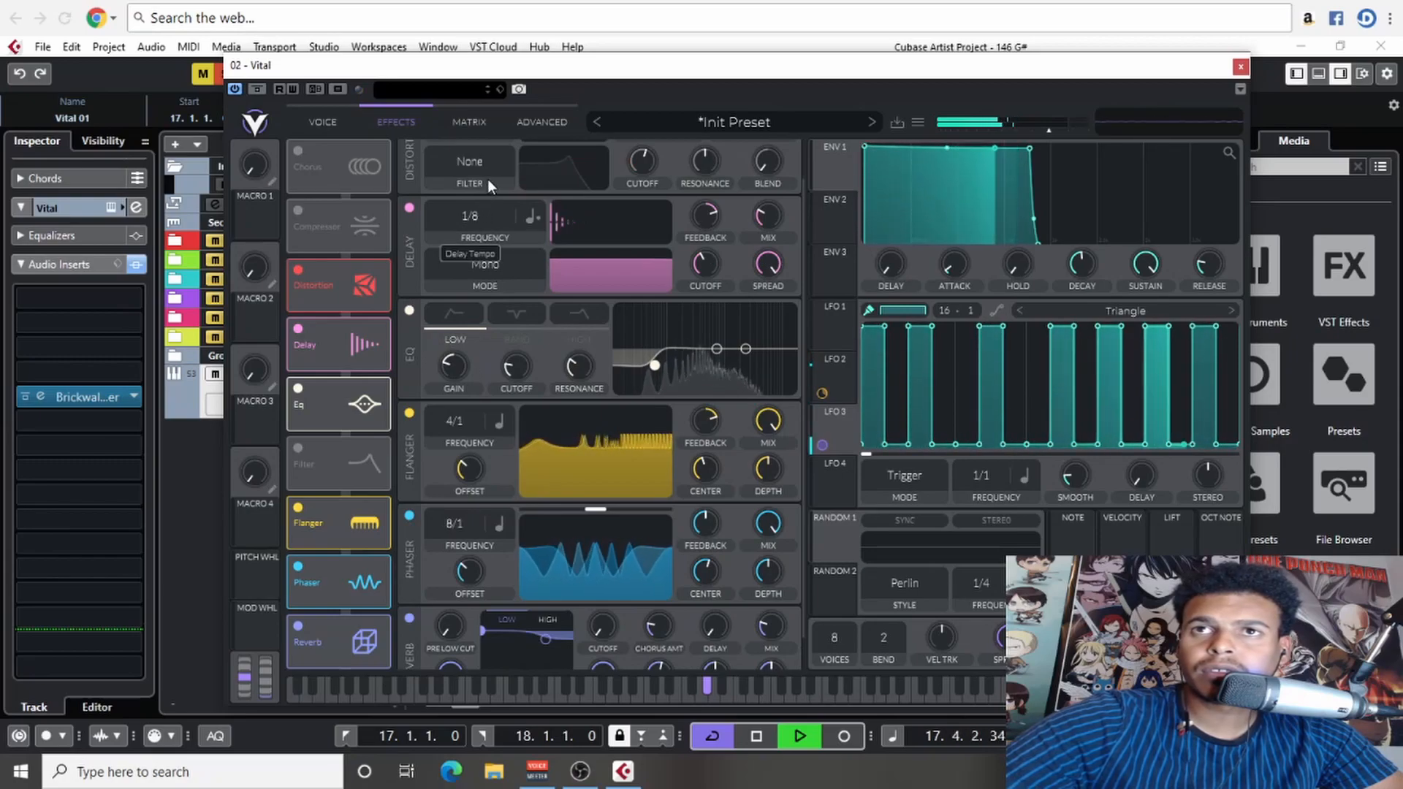
pyautogui.scroll(2, 471, 241)
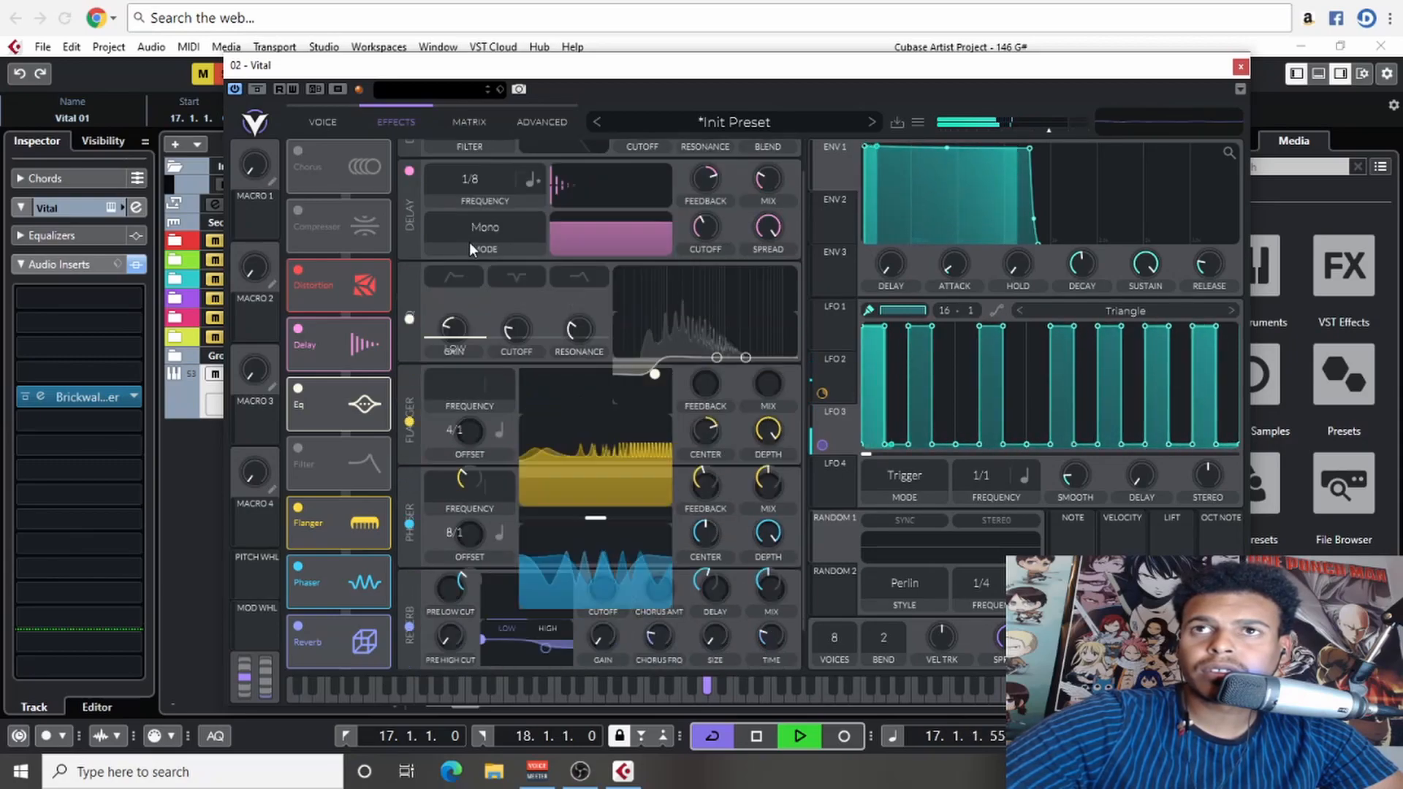
# - Return to the oscillator view, reduce LFO 3's smoothing while listening, and stop playback
pyautogui.click(328, 123)
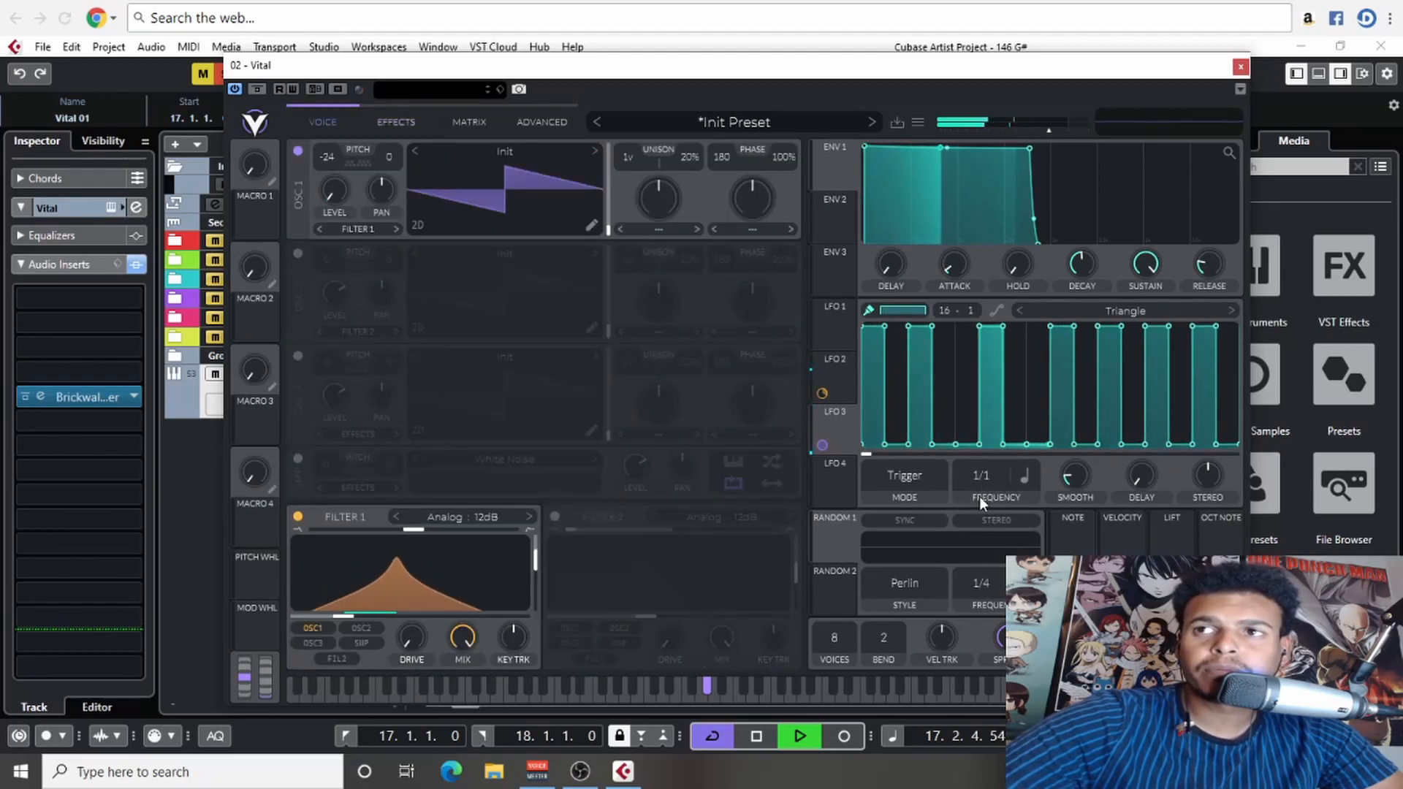
pyautogui.moveTo(1085, 480); pyautogui.dragTo(1082, 498)
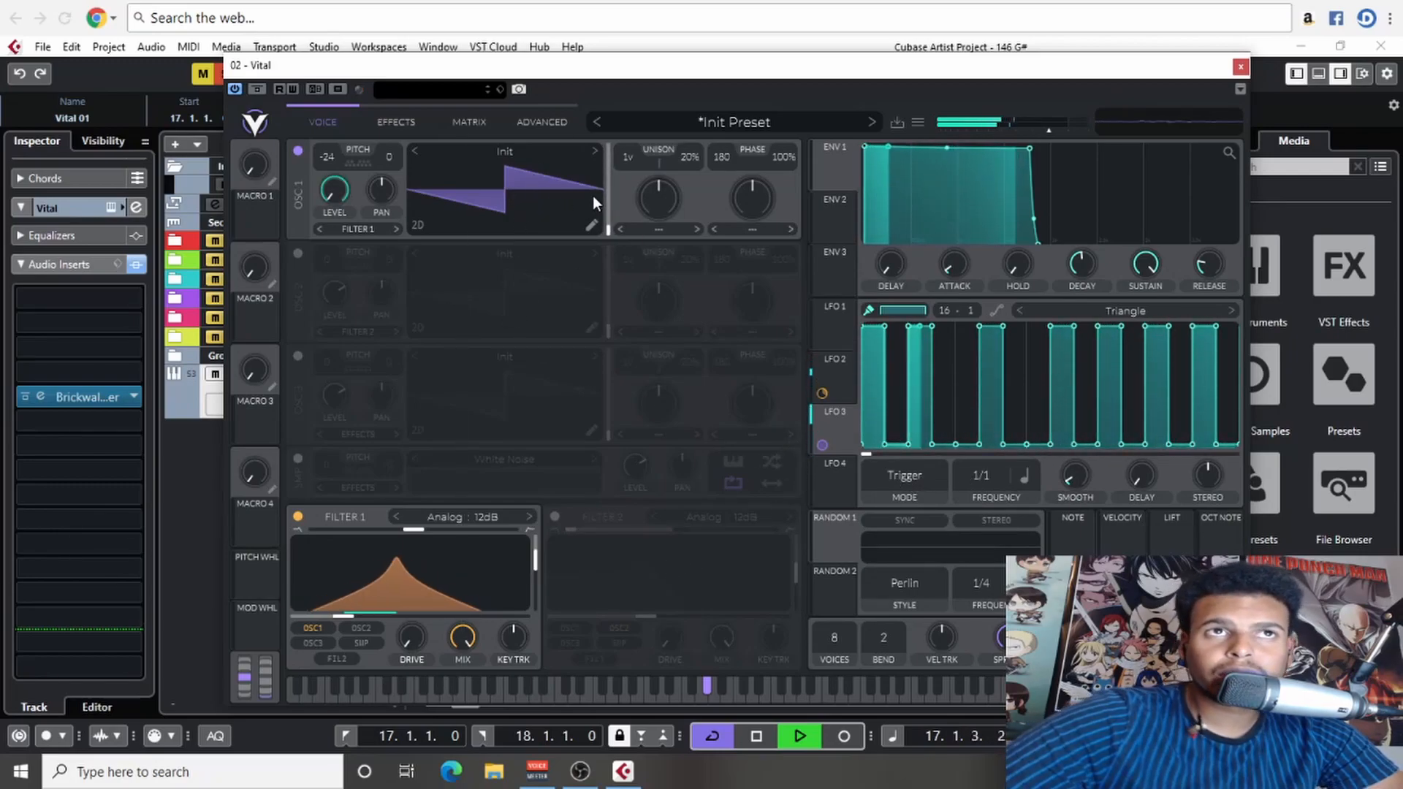
pyautogui.press('space')
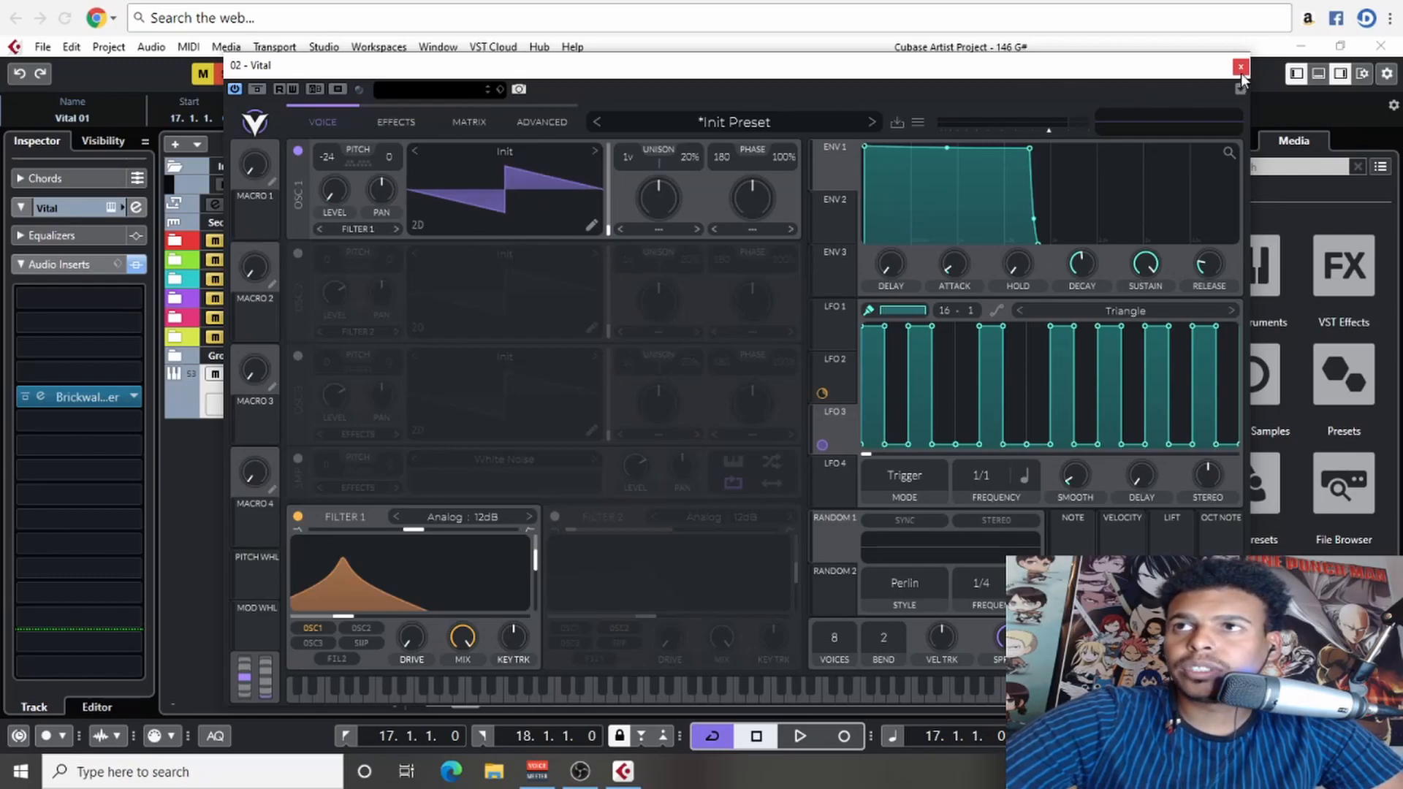
# - Reset the synth to an initialized preset and close the preset browser
pyautogui.click(797, 126)
pyautogui.click(918, 122)
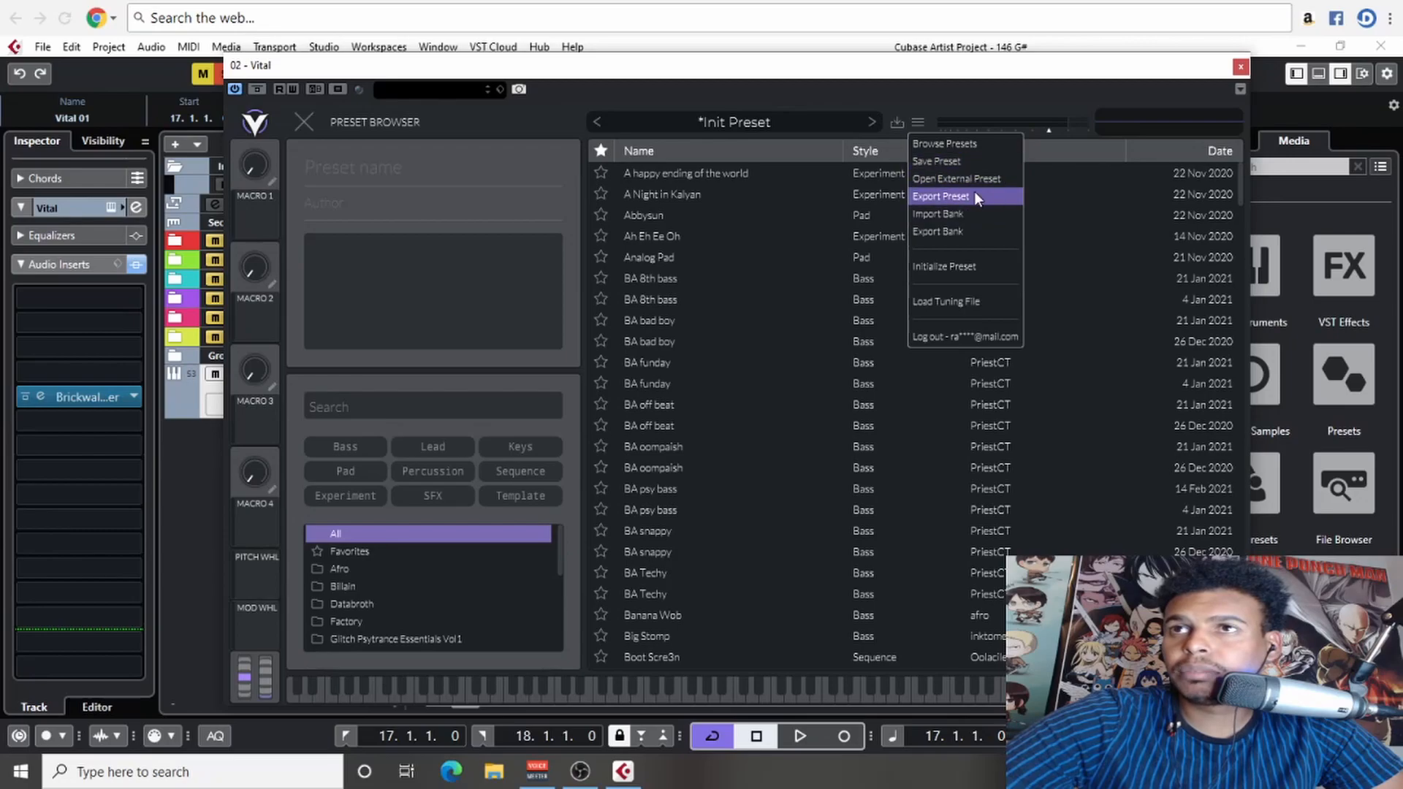
pyautogui.click(966, 265)
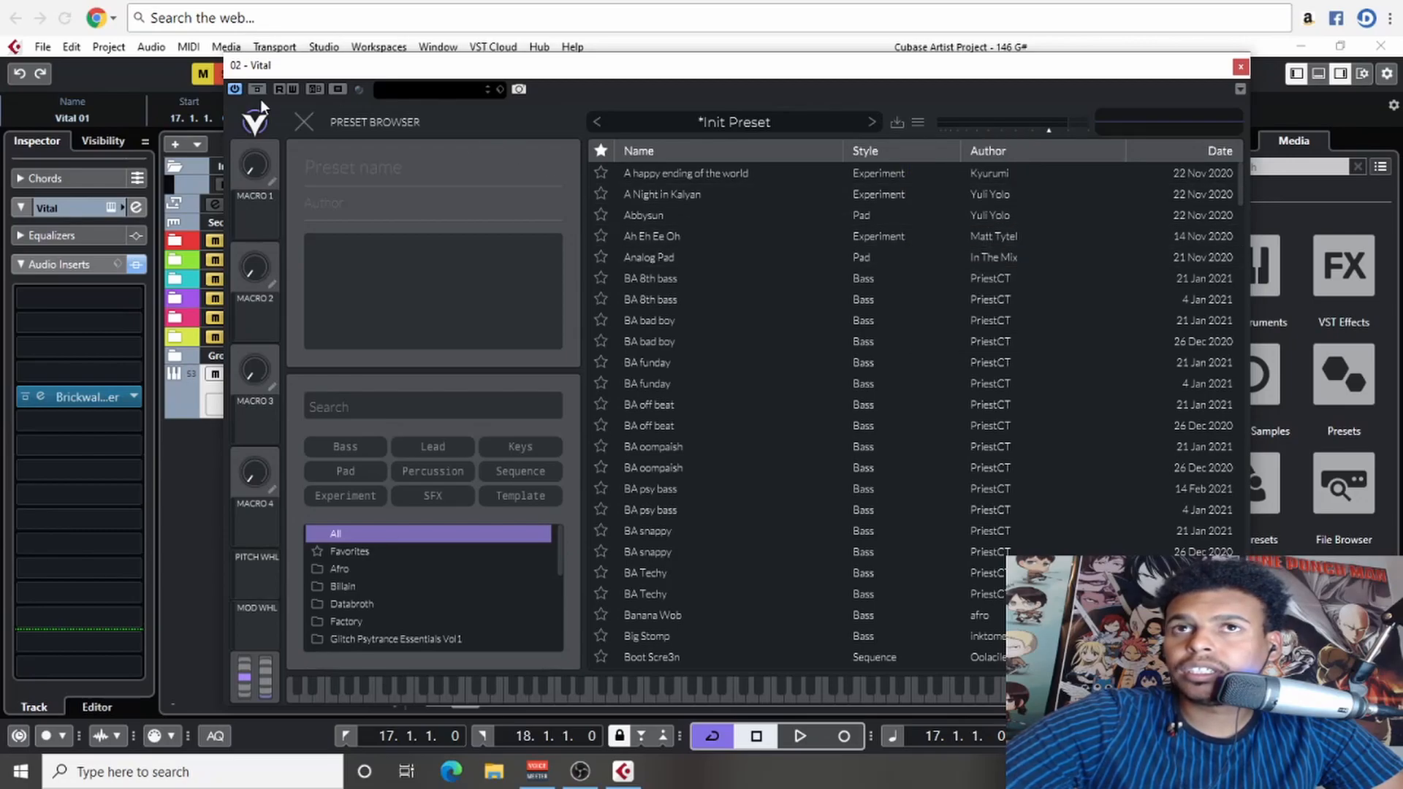
pyautogui.click(301, 123)
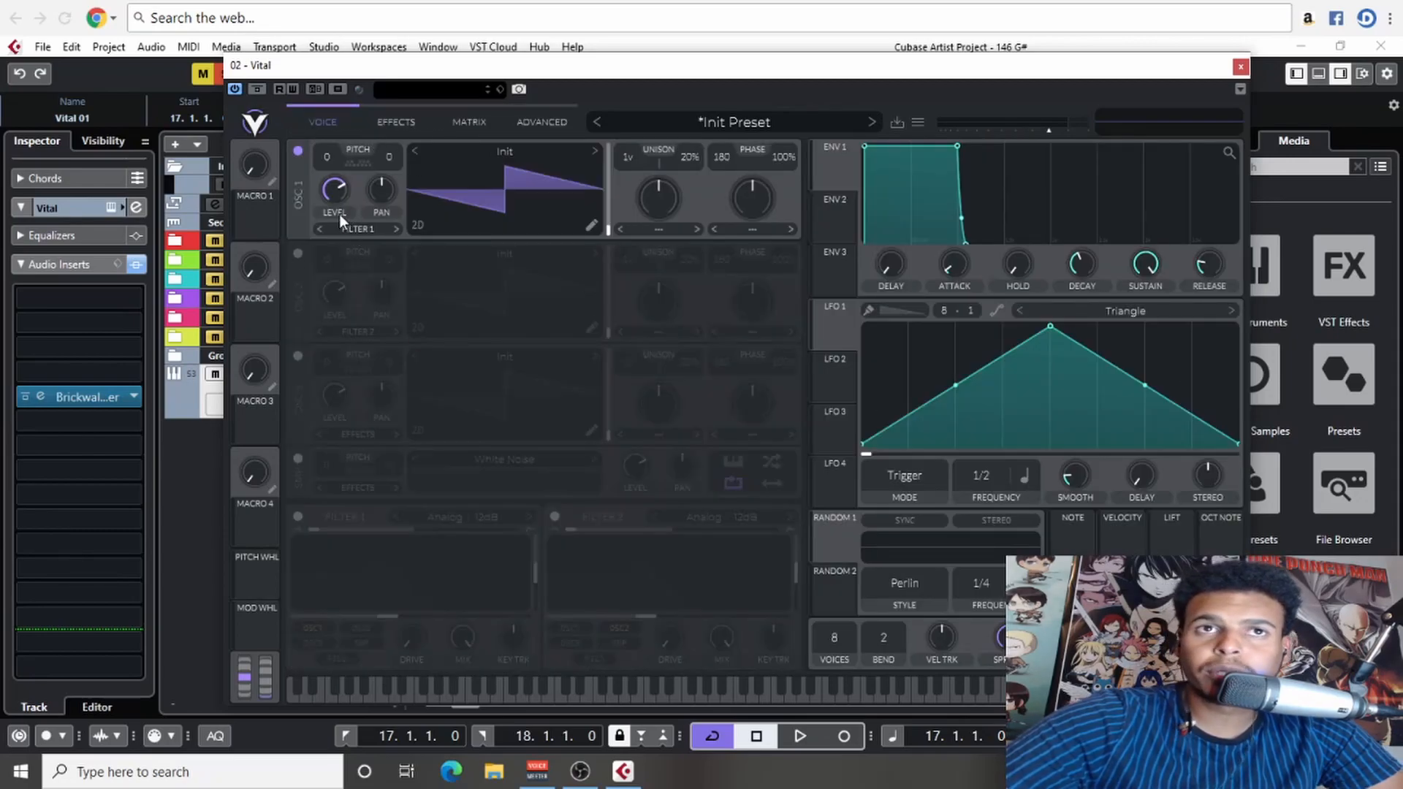
pyautogui.moveTo(764, 75); pyautogui.dragTo(772, 77)
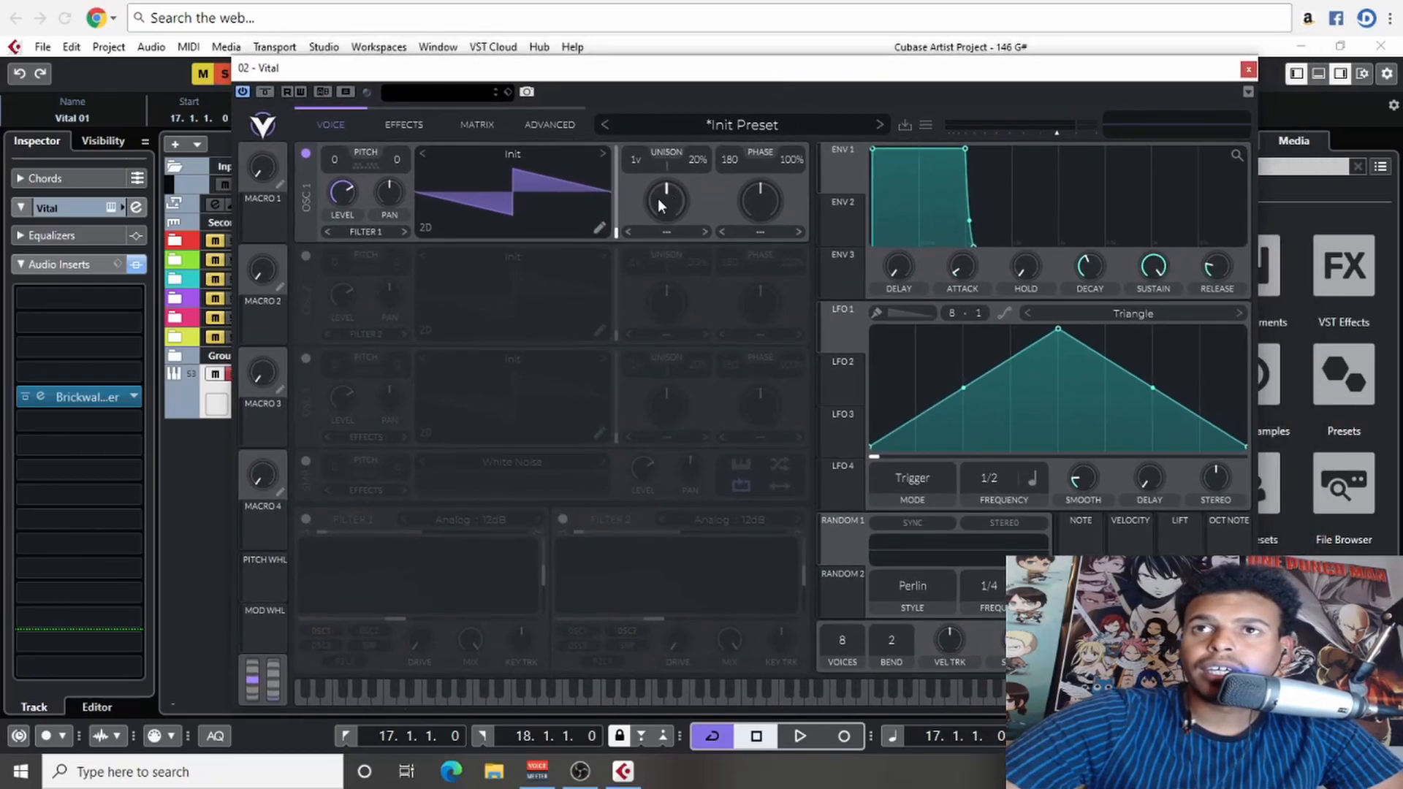
# - Turn on oscillator 2 with the Basic Shapes wavetable and set oscillator 1's phase distortion mode to FM Osc 2
pyautogui.click(306, 256)
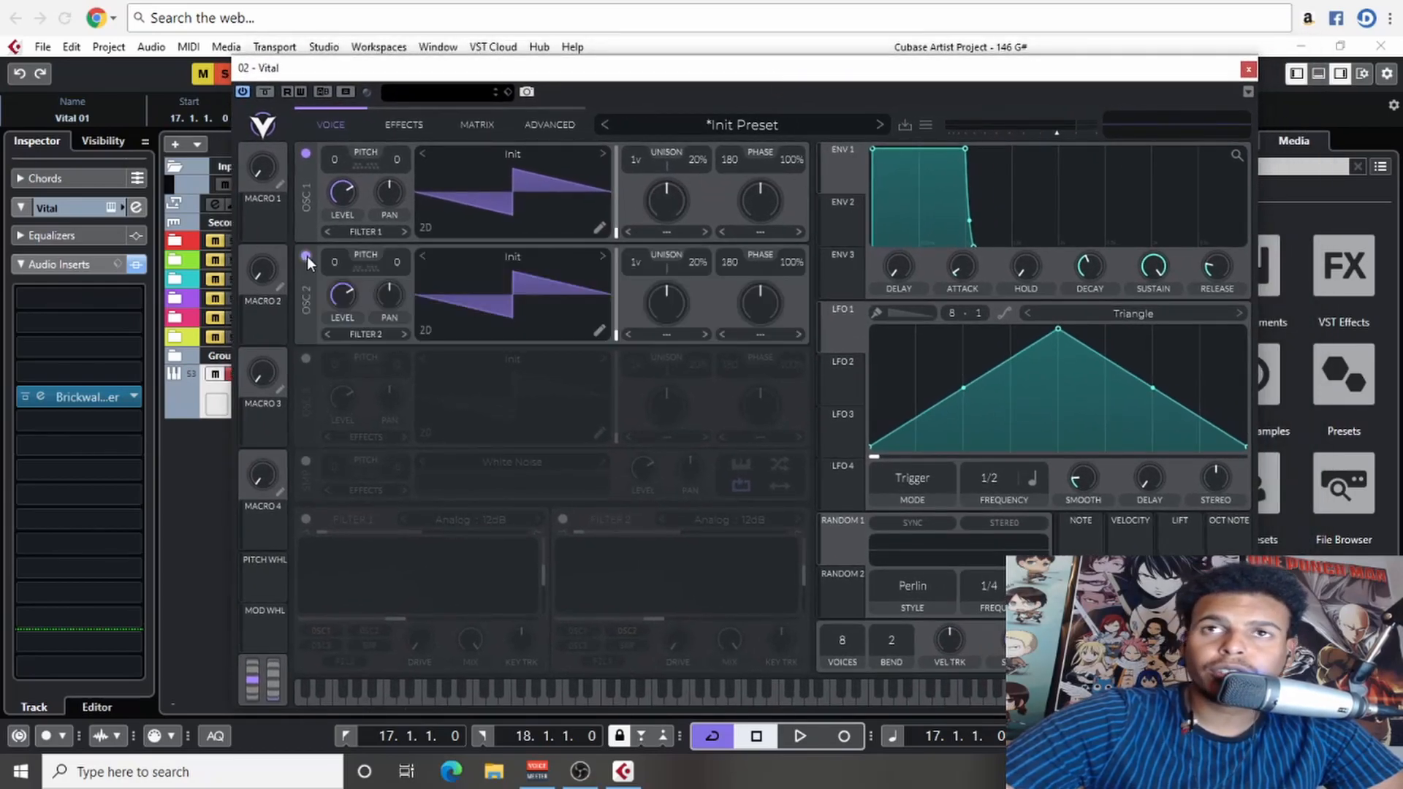
pyautogui.click(603, 256)
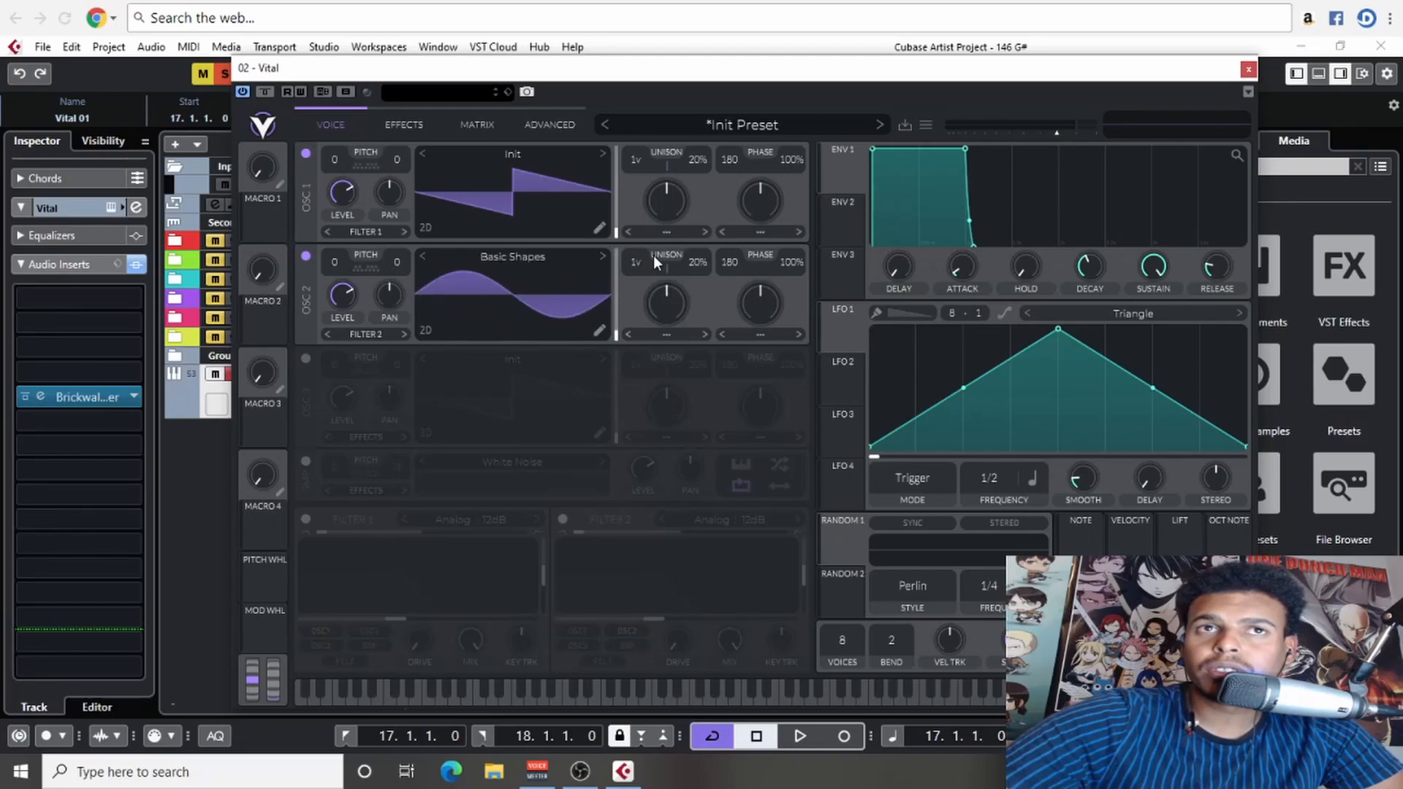
pyautogui.click(666, 232)
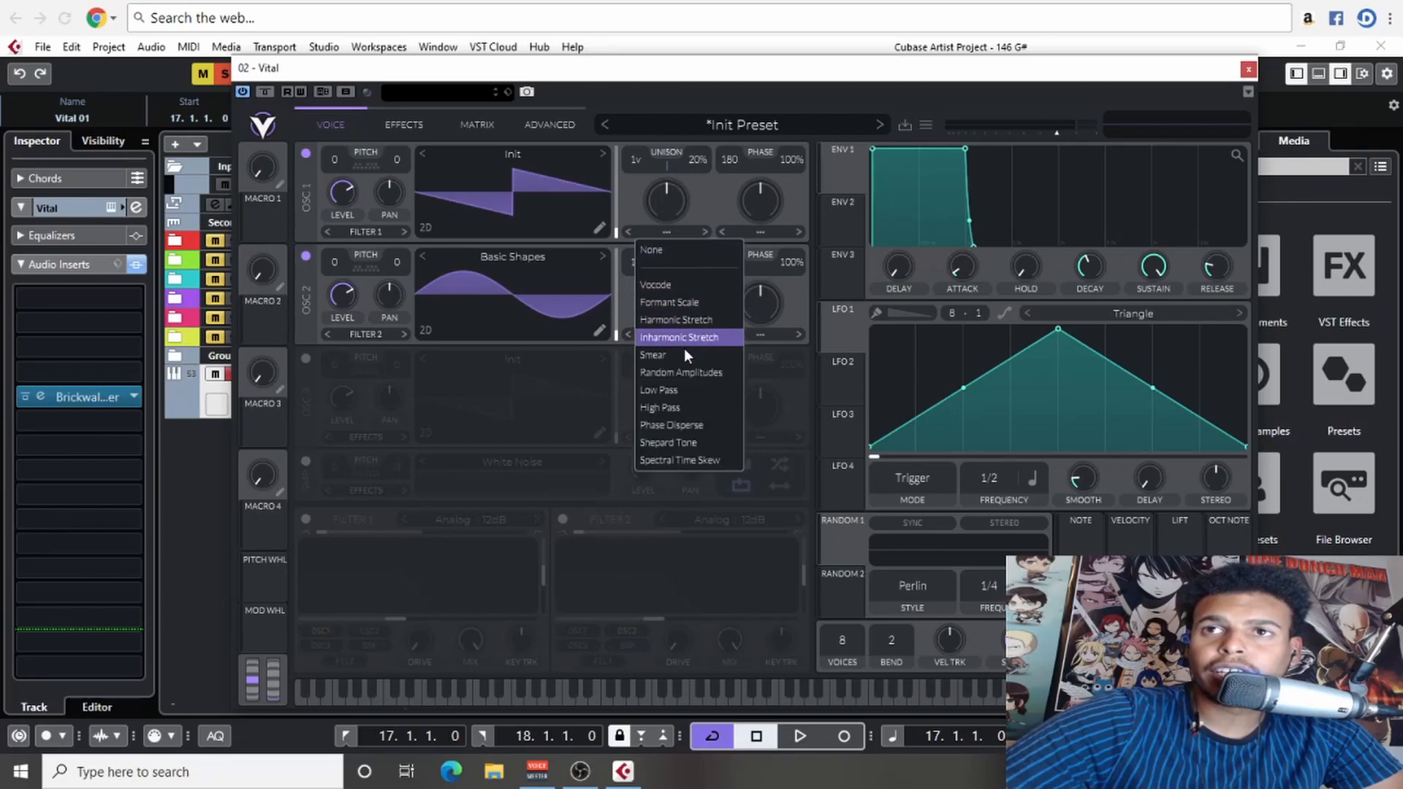
pyautogui.click(712, 216)
pyautogui.click(749, 232)
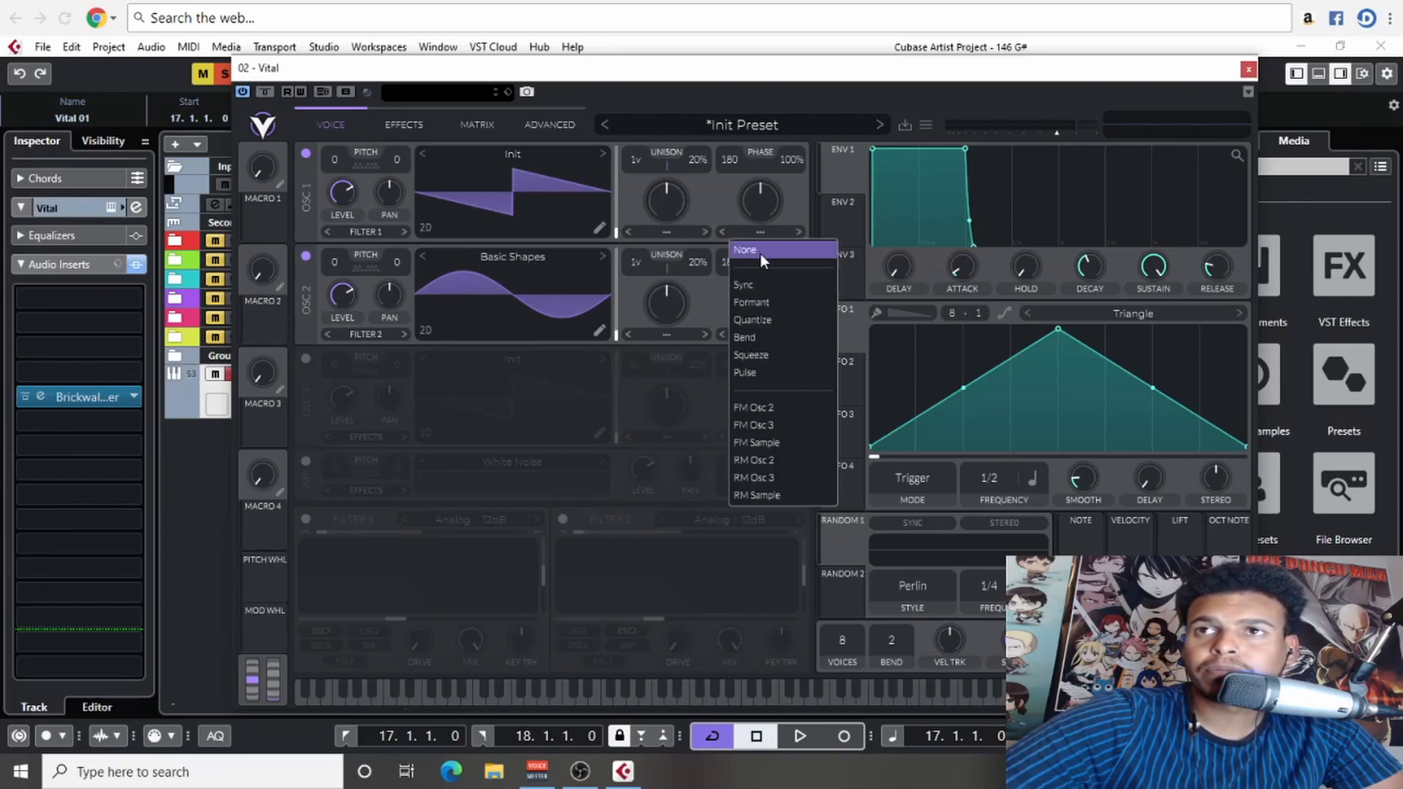
pyautogui.click(781, 413)
# - Lower oscillator 2's level to zero and raise oscillator 1's FM amount to about 65%
pyautogui.moveTo(351, 300); pyautogui.dragTo(304, 539)
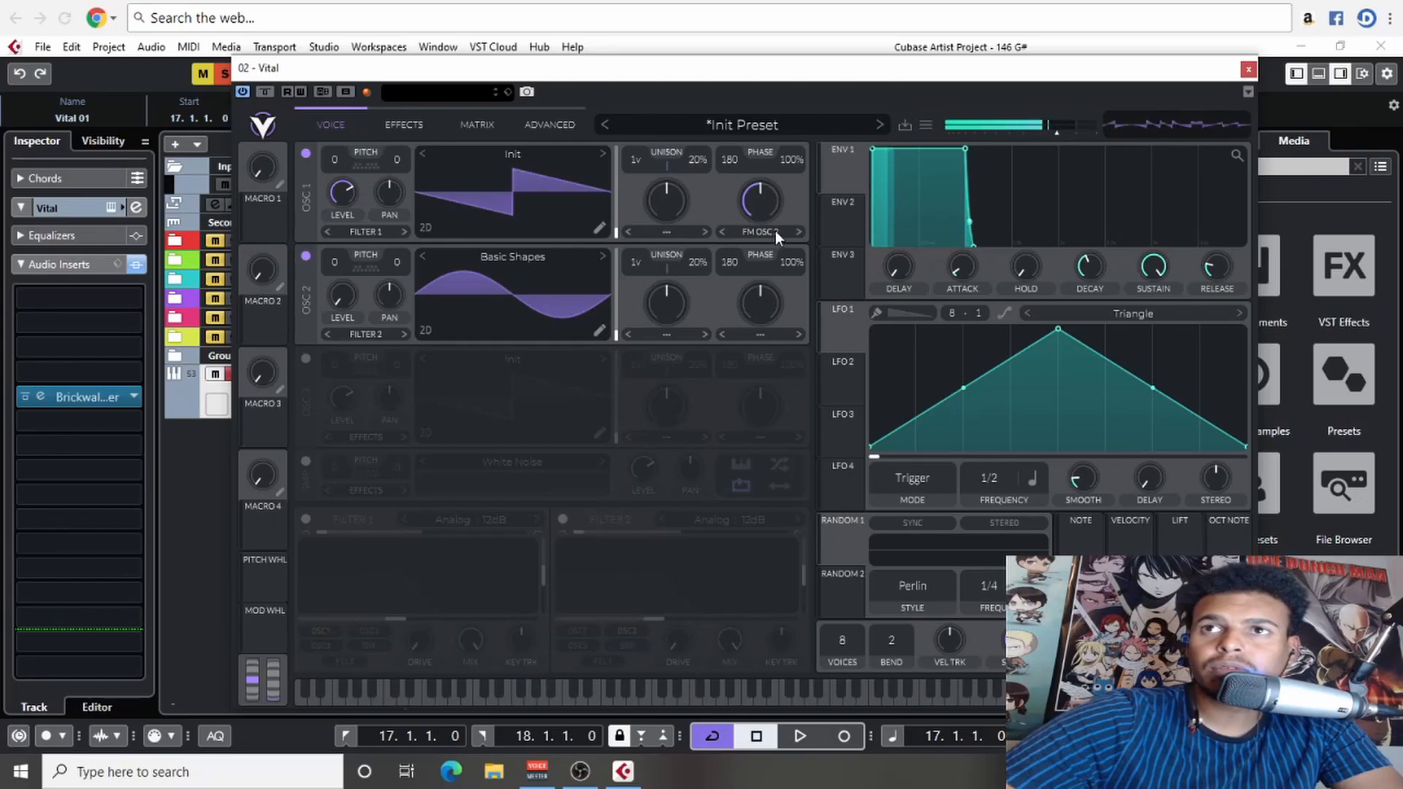
pyautogui.moveTo(770, 209)
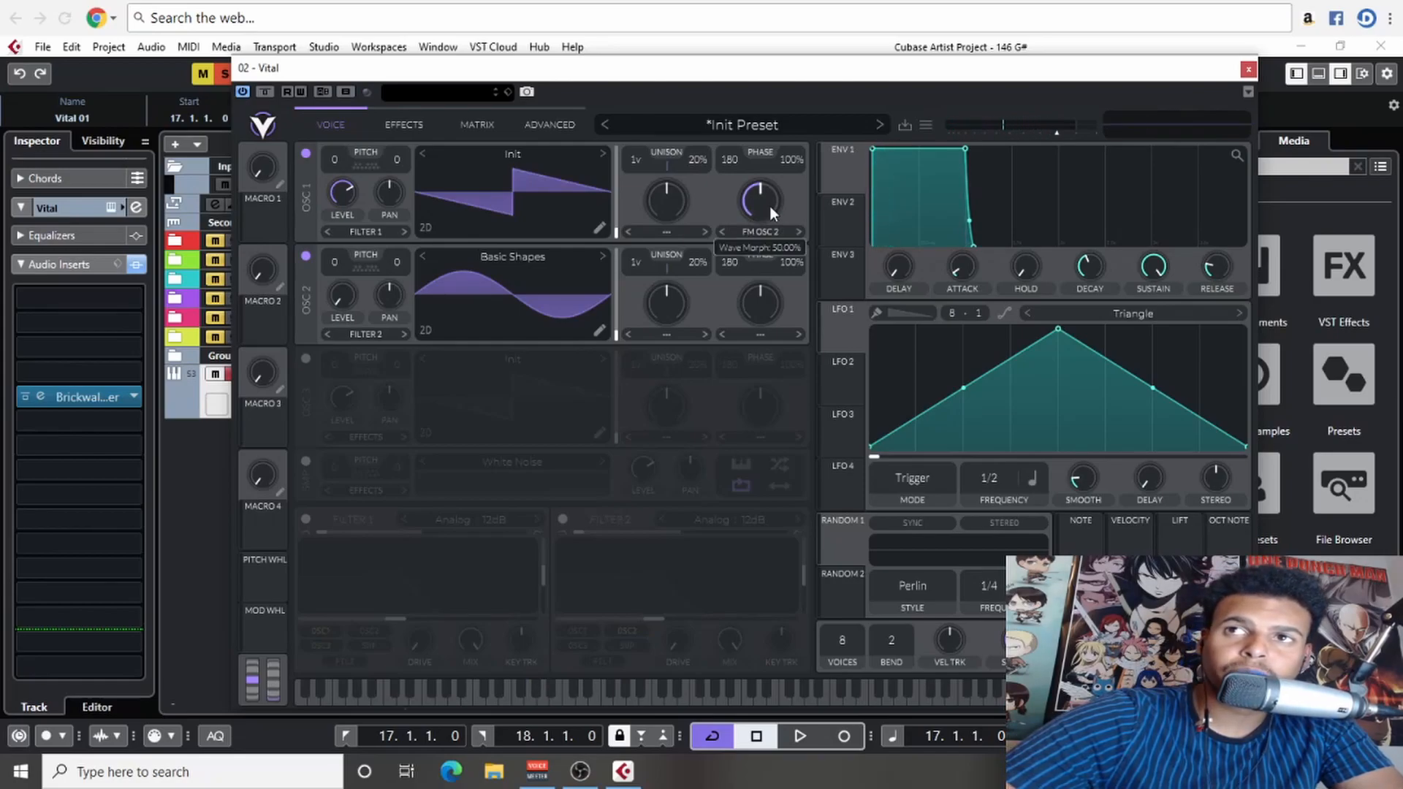
pyautogui.moveTo(769, 201)
pyautogui.mouseDown()
pyautogui.moveTo(766, 259)
pyautogui.moveTo(757, 177)
pyautogui.mouseUp()
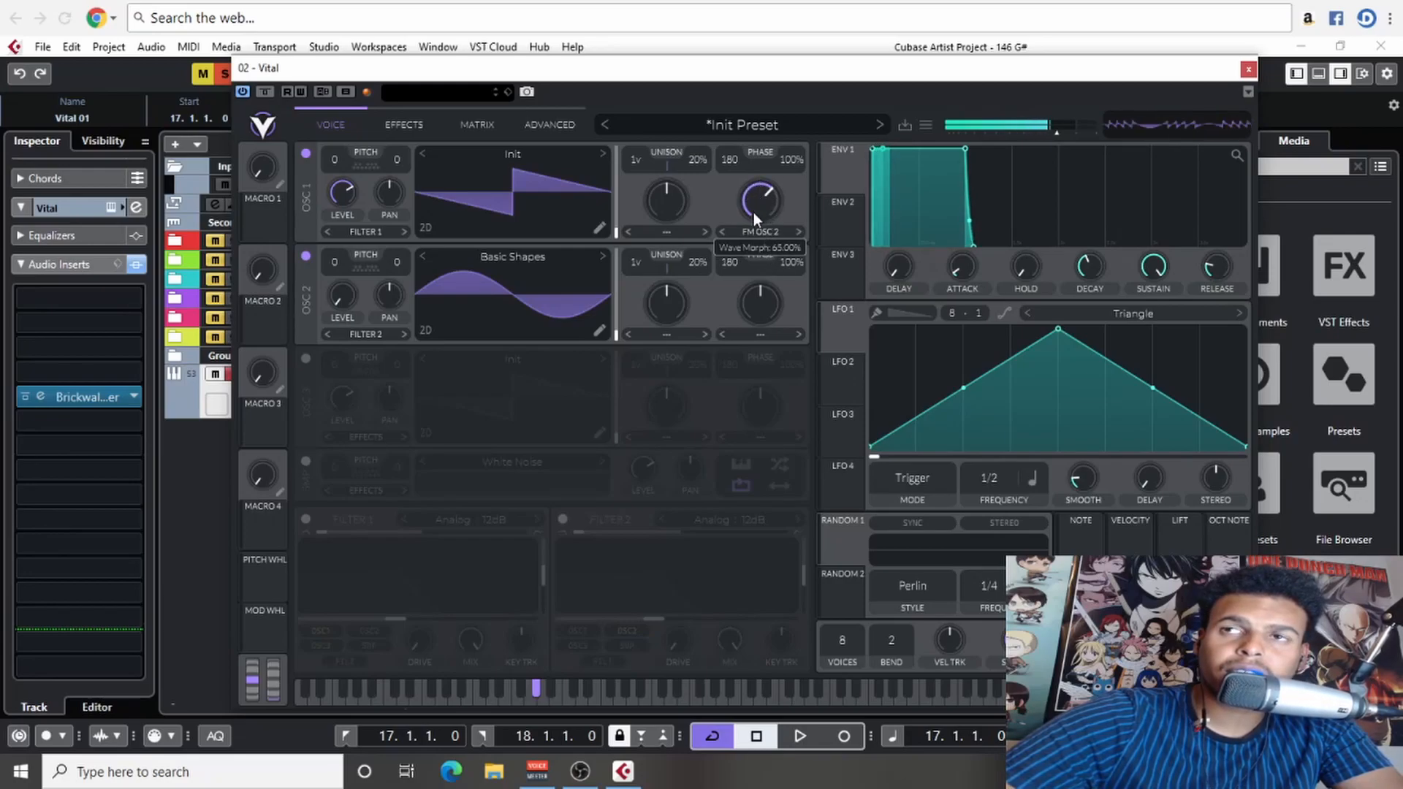
# - Turn on the distortion, compressor, reverb and EQ effects, and cut the EQ's low band
pyautogui.click(403, 126)
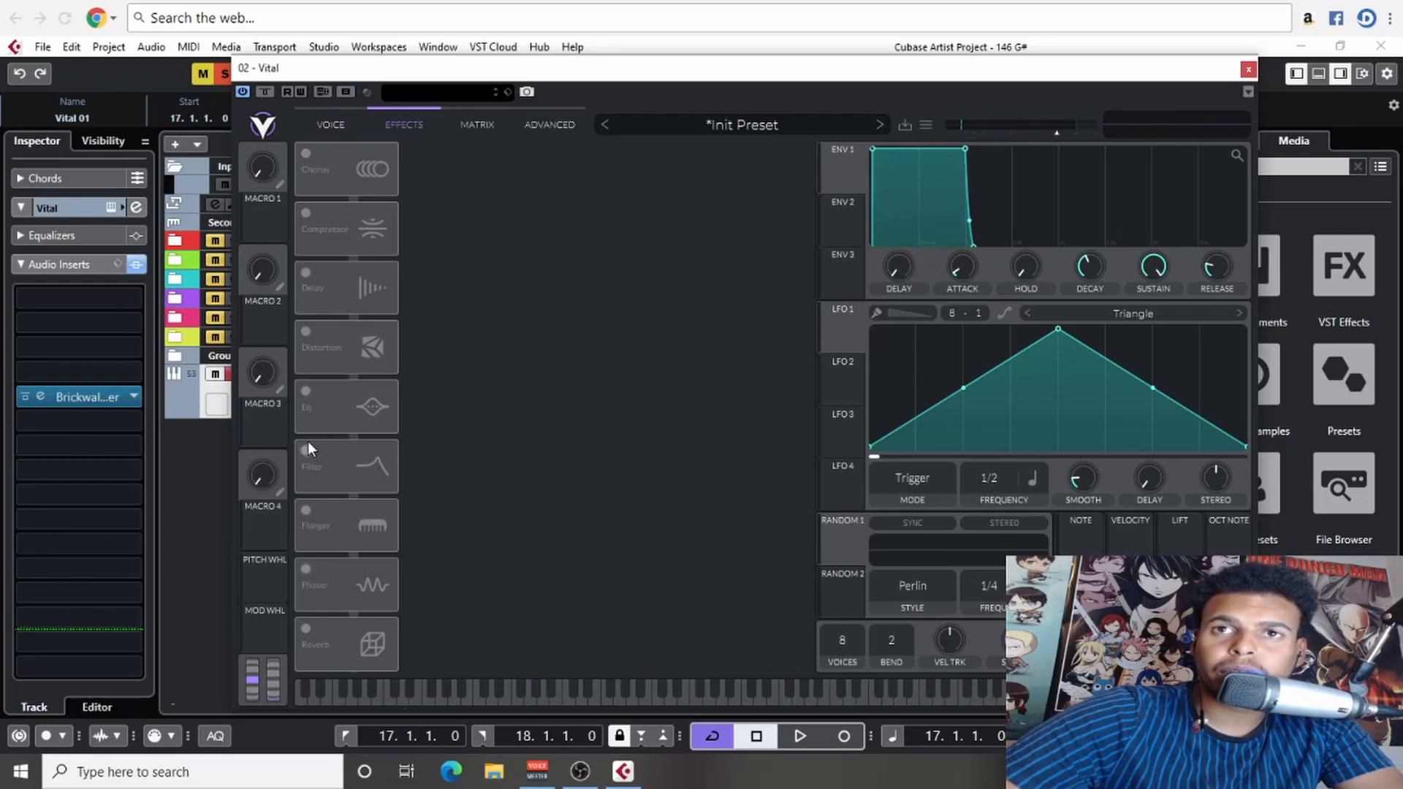
pyautogui.click(310, 345)
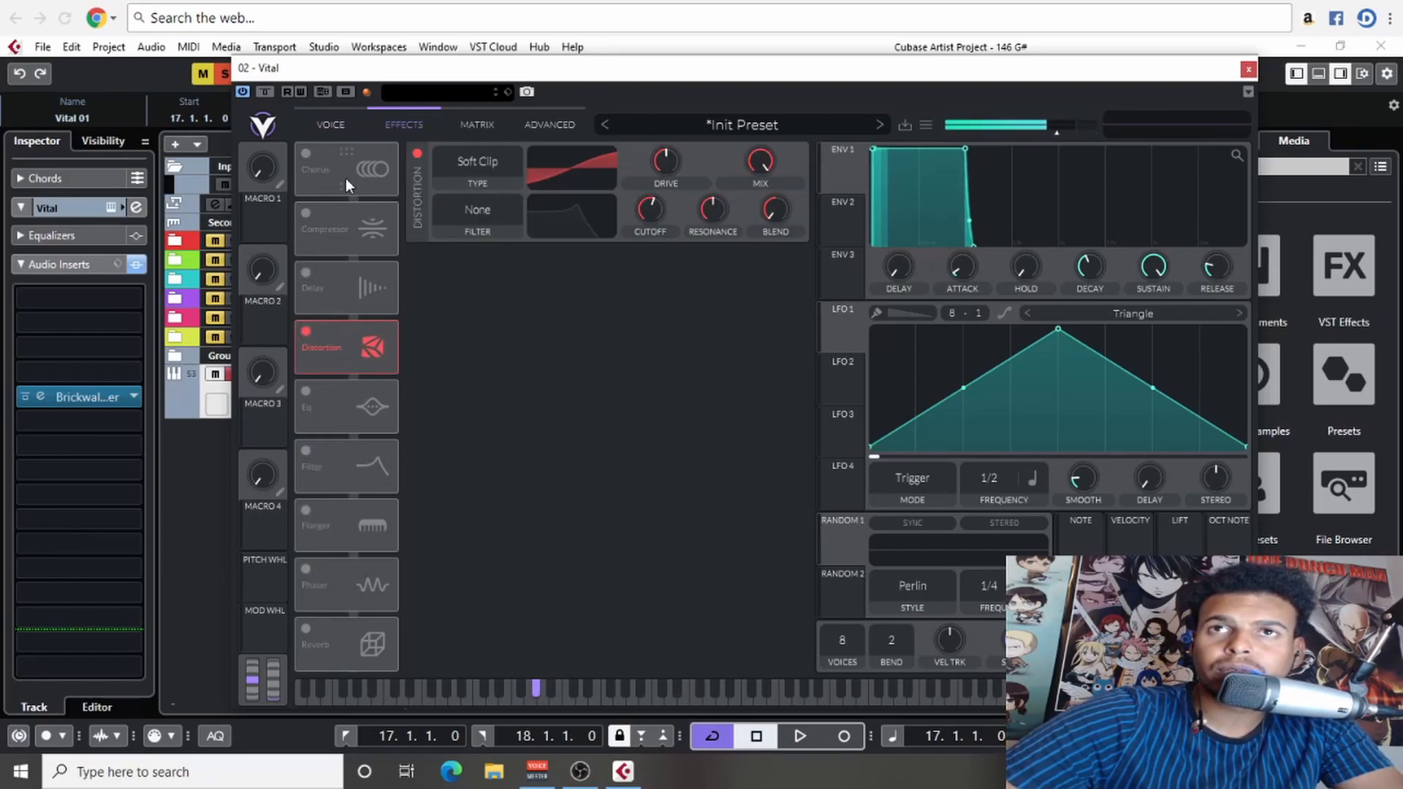
pyautogui.click(303, 214)
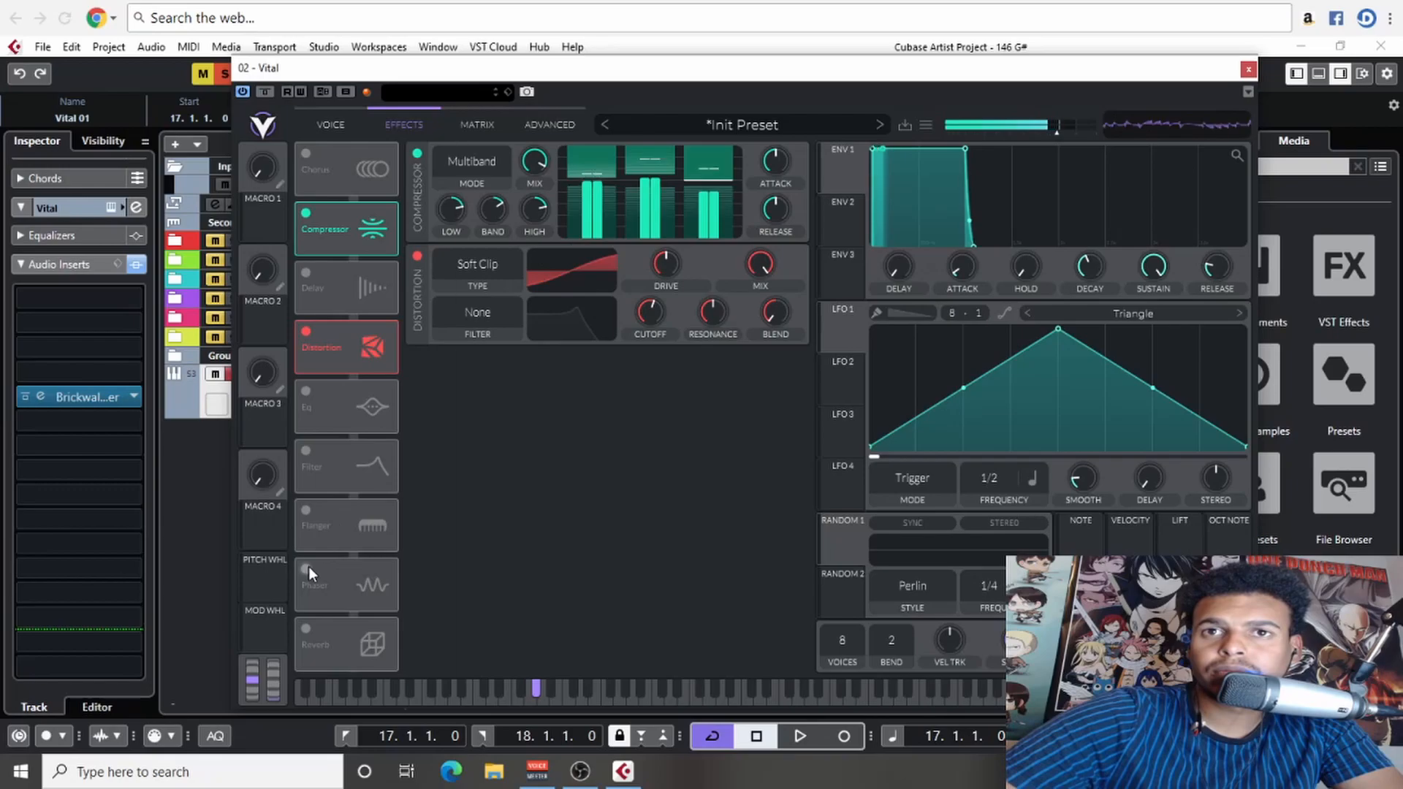
pyautogui.click(312, 625)
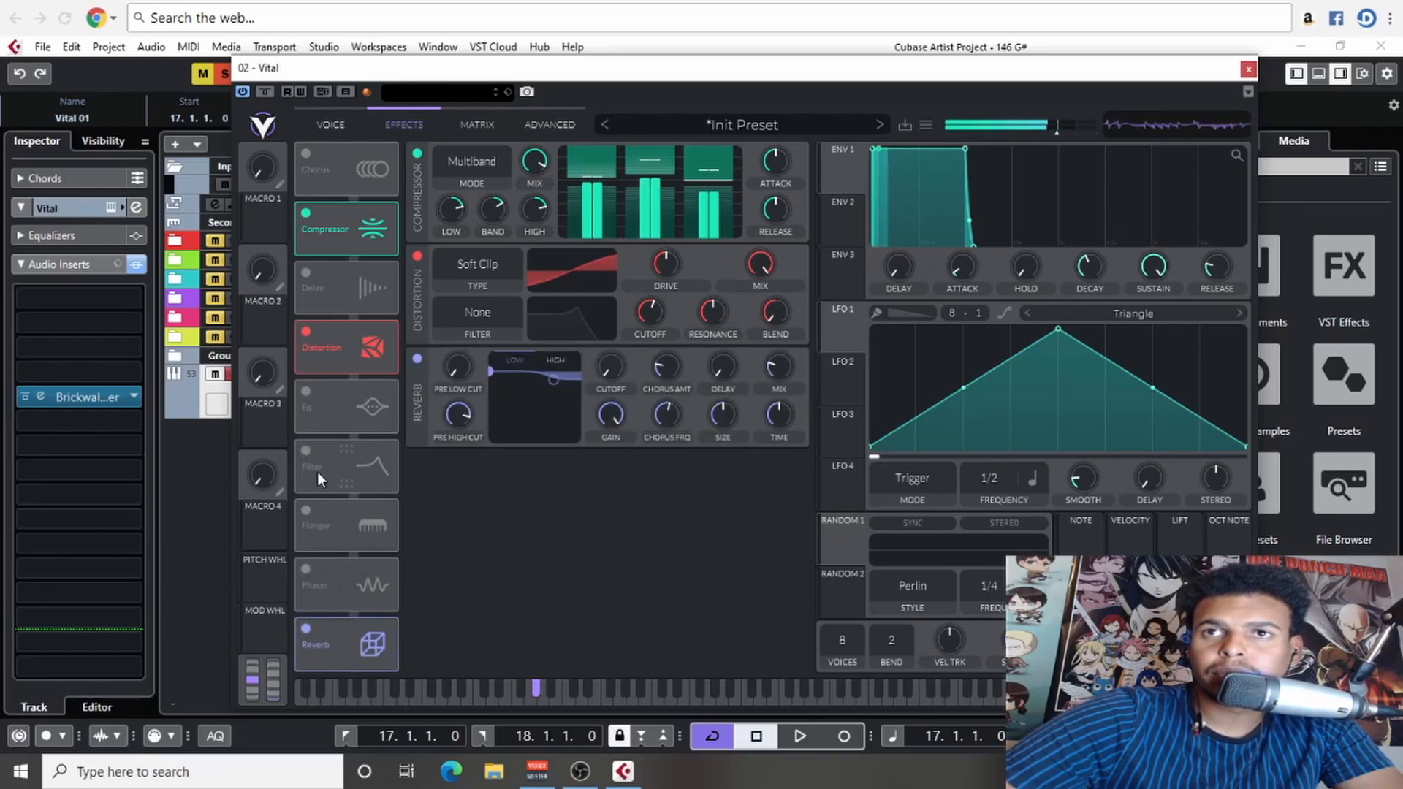
pyautogui.moveTo(778, 374)
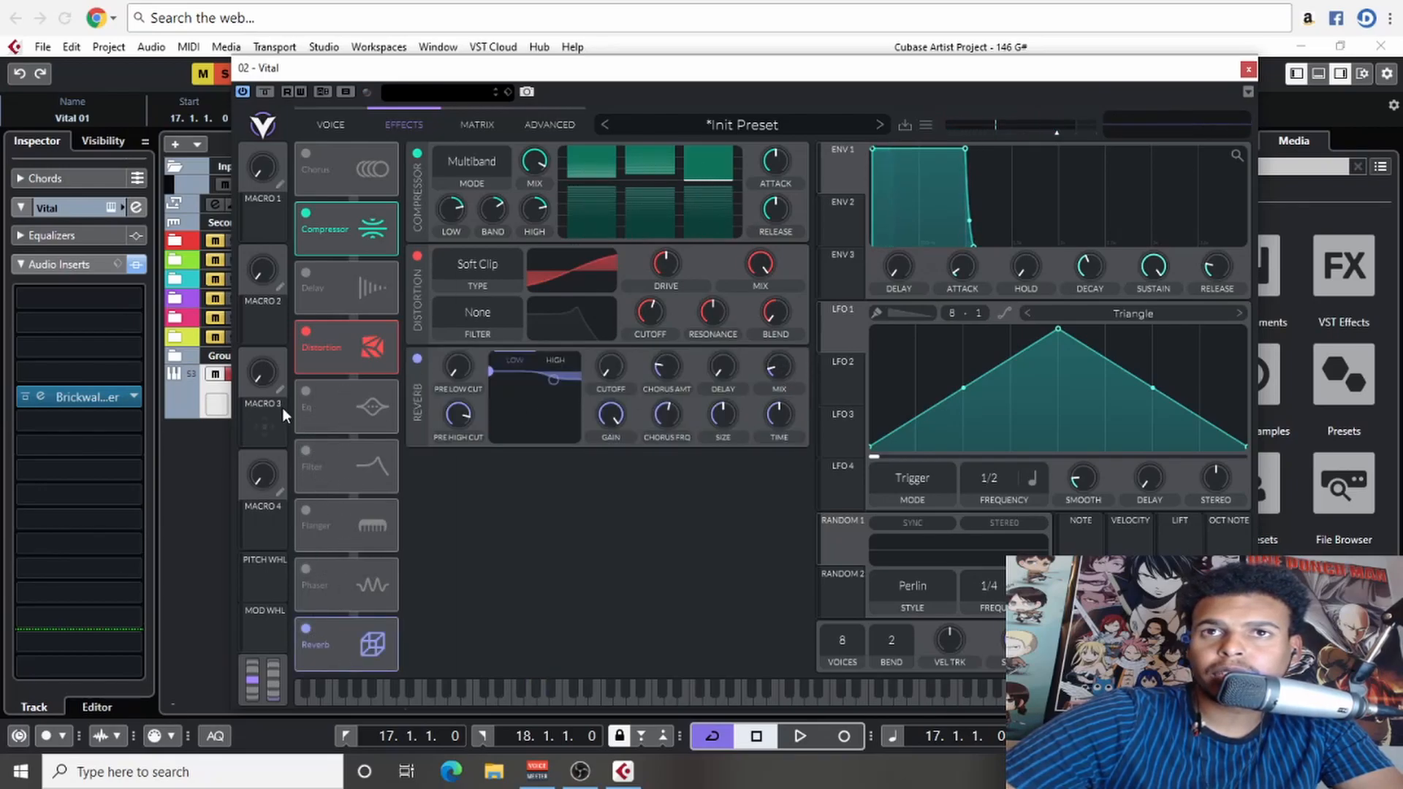
pyautogui.click(310, 395)
pyautogui.moveTo(659, 400); pyautogui.dragTo(671, 428)
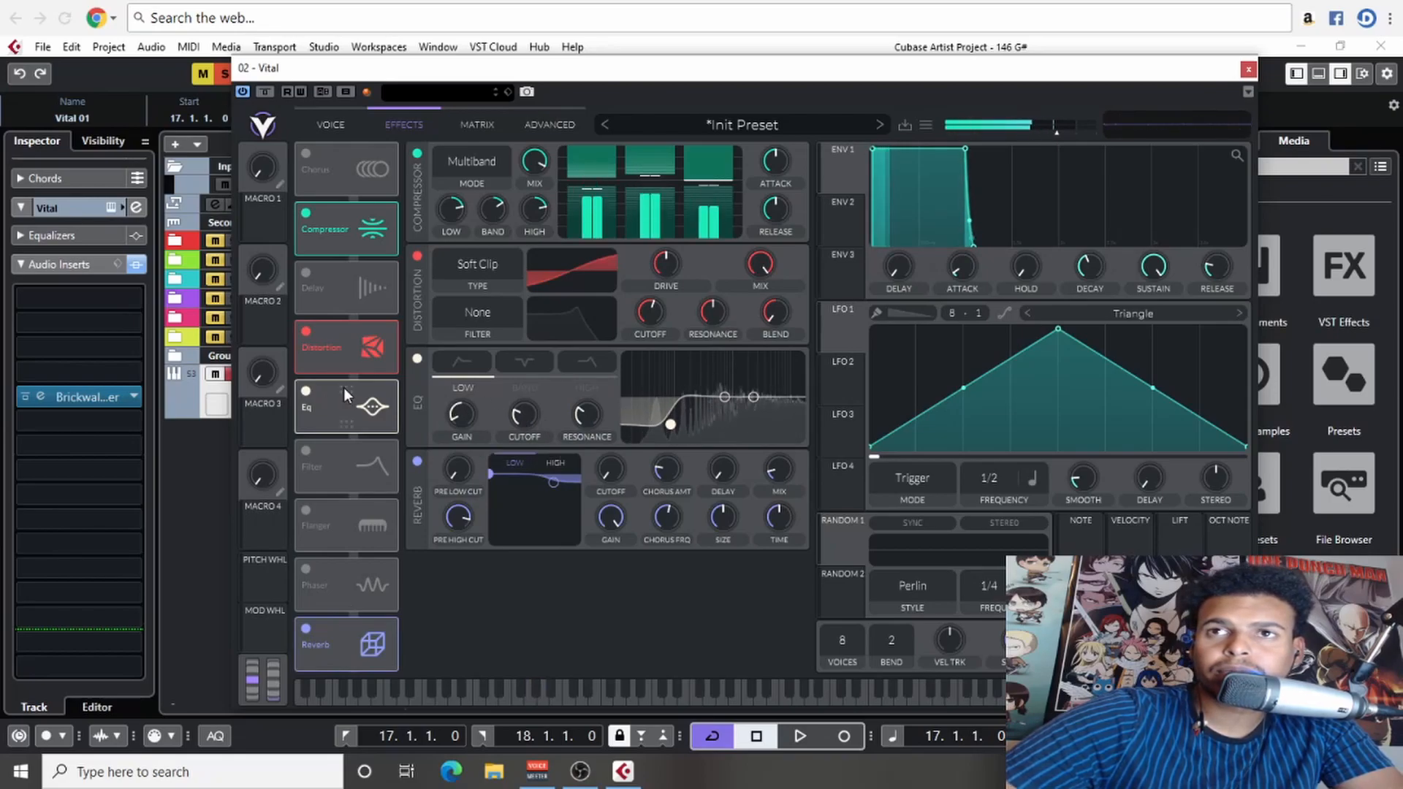
# - Return to the oscillator view and unmute the KNB track folder, moving the synth window aside to reach it
pyautogui.click(326, 124)
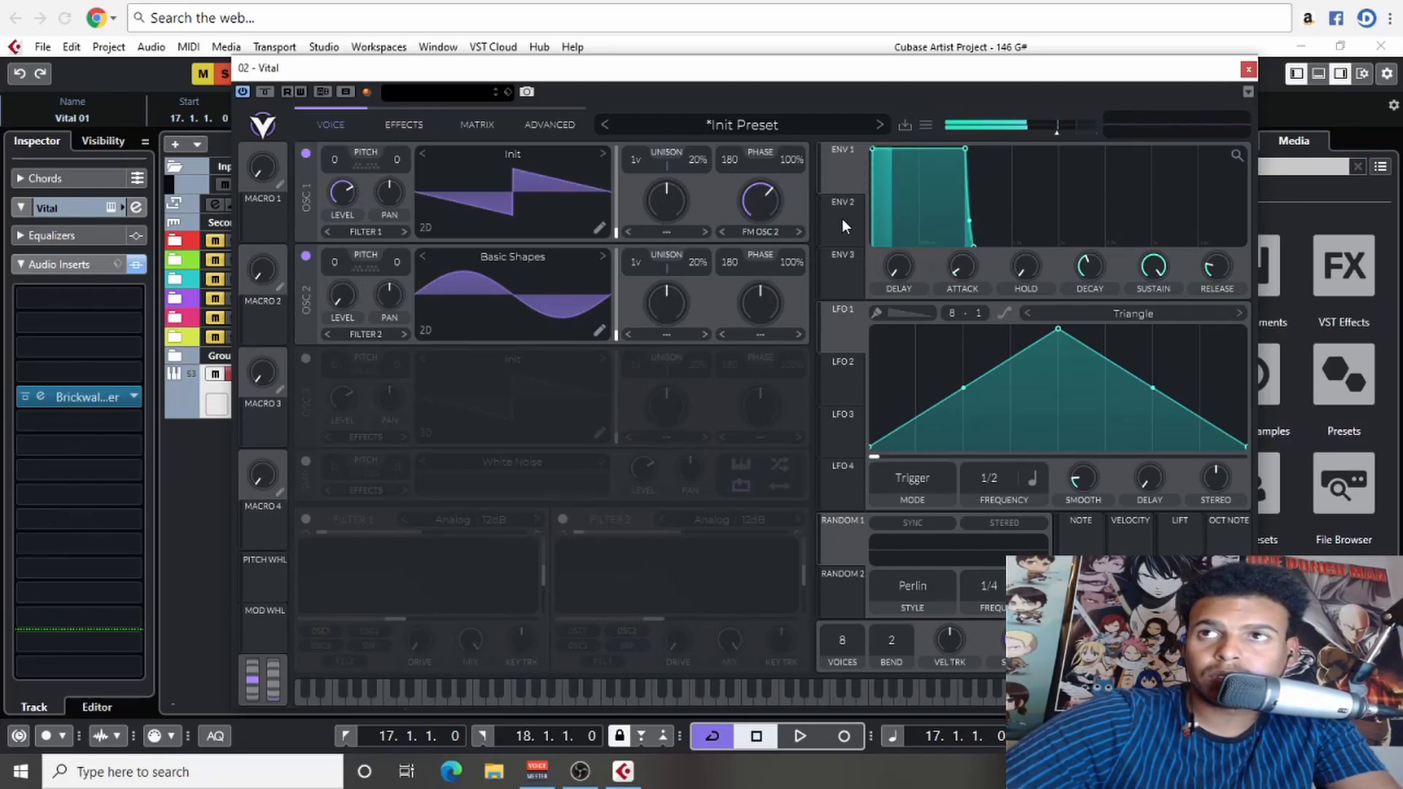
pyautogui.moveTo(343, 69); pyautogui.dragTo(412, 98)
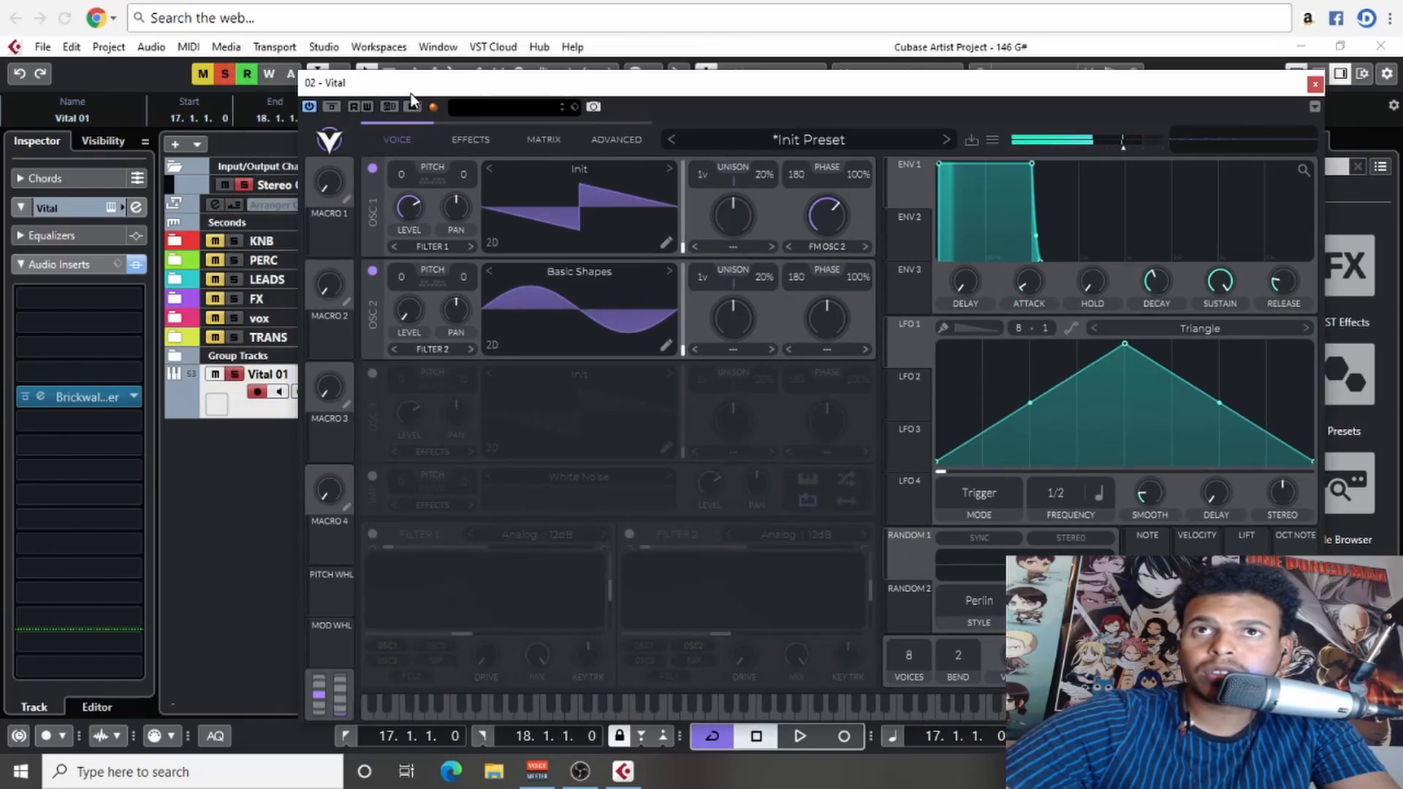
pyautogui.click(213, 240)
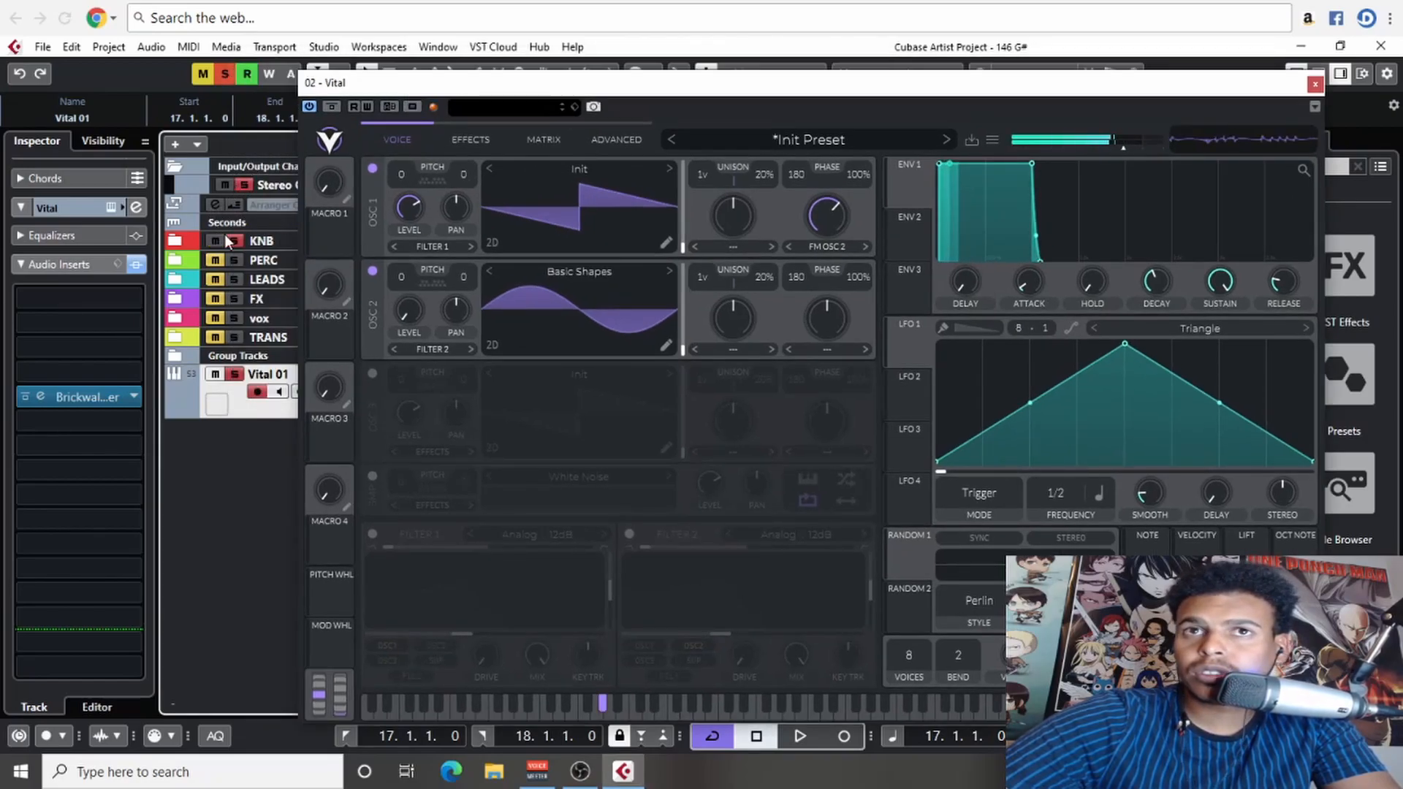
pyautogui.moveTo(524, 85); pyautogui.dragTo(383, 75)
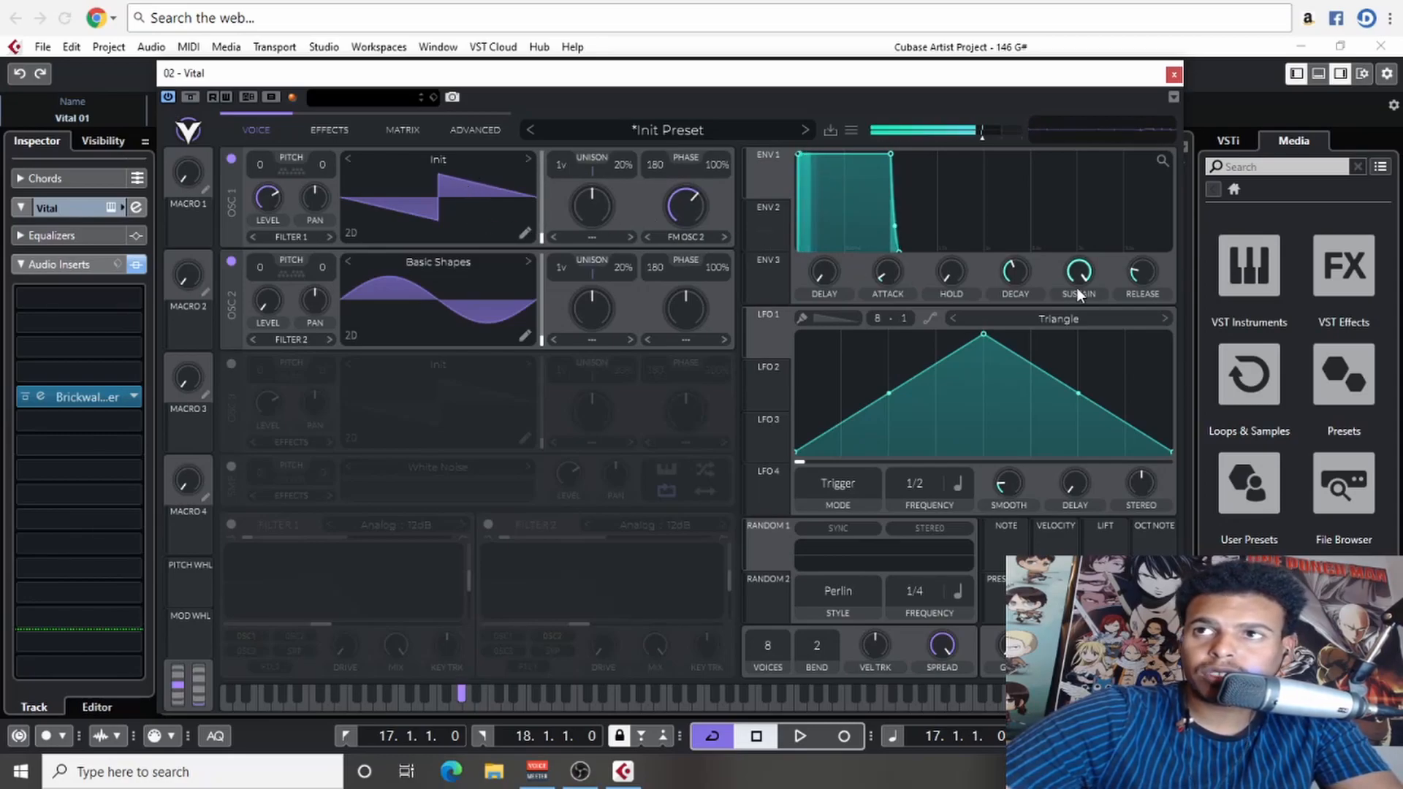
# - Shape envelope 1 into a short pluck with zero sustain and a shorter decay, and turn on the delay effect
pyautogui.moveTo(1079, 275); pyautogui.dragTo(1068, 402)
pyautogui.moveTo(1021, 271)
pyautogui.mouseDown()
pyautogui.moveTo(1011, 300)
pyautogui.moveTo(1014, 253)
pyautogui.moveTo(1010, 287)
pyautogui.moveTo(1019, 268)
pyautogui.mouseUp()
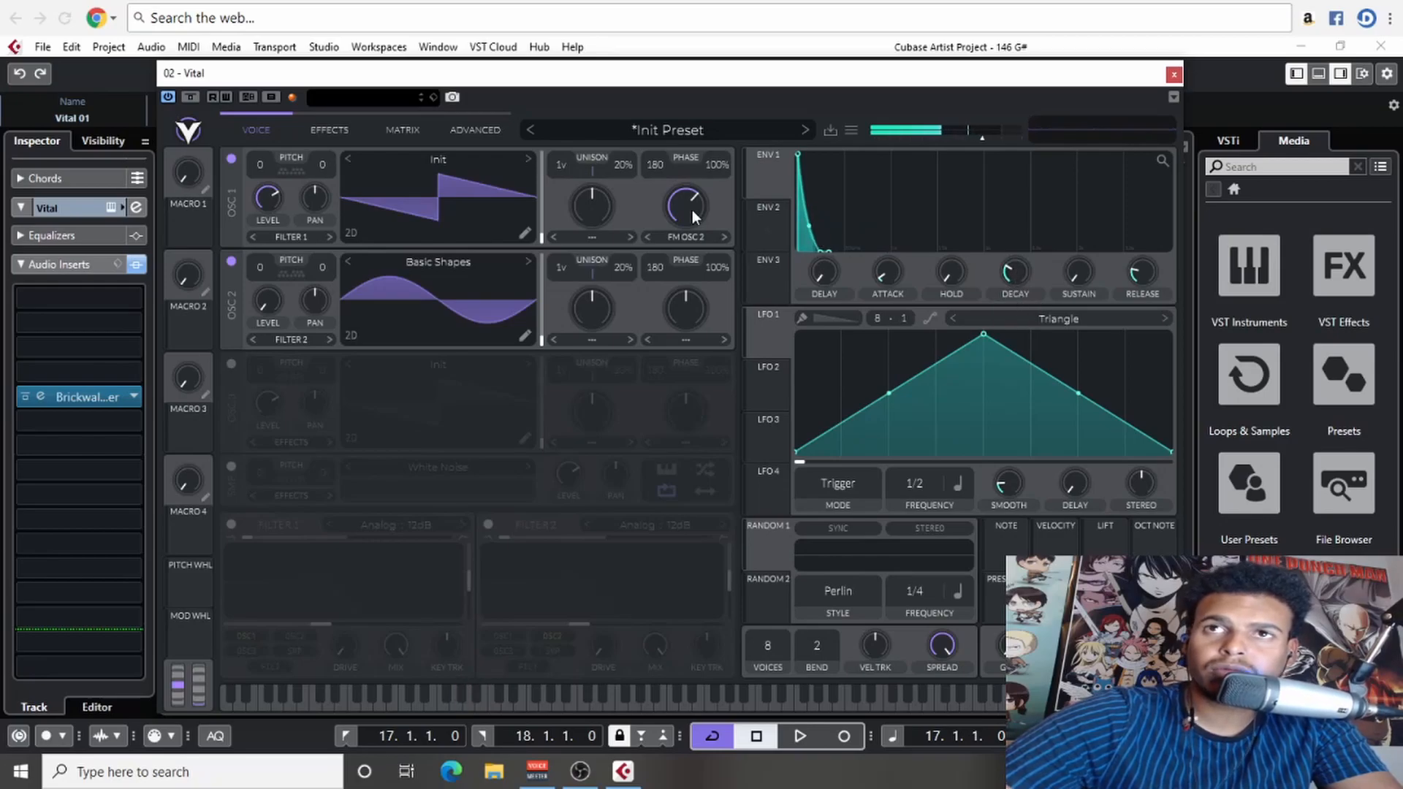
pyautogui.click(326, 128)
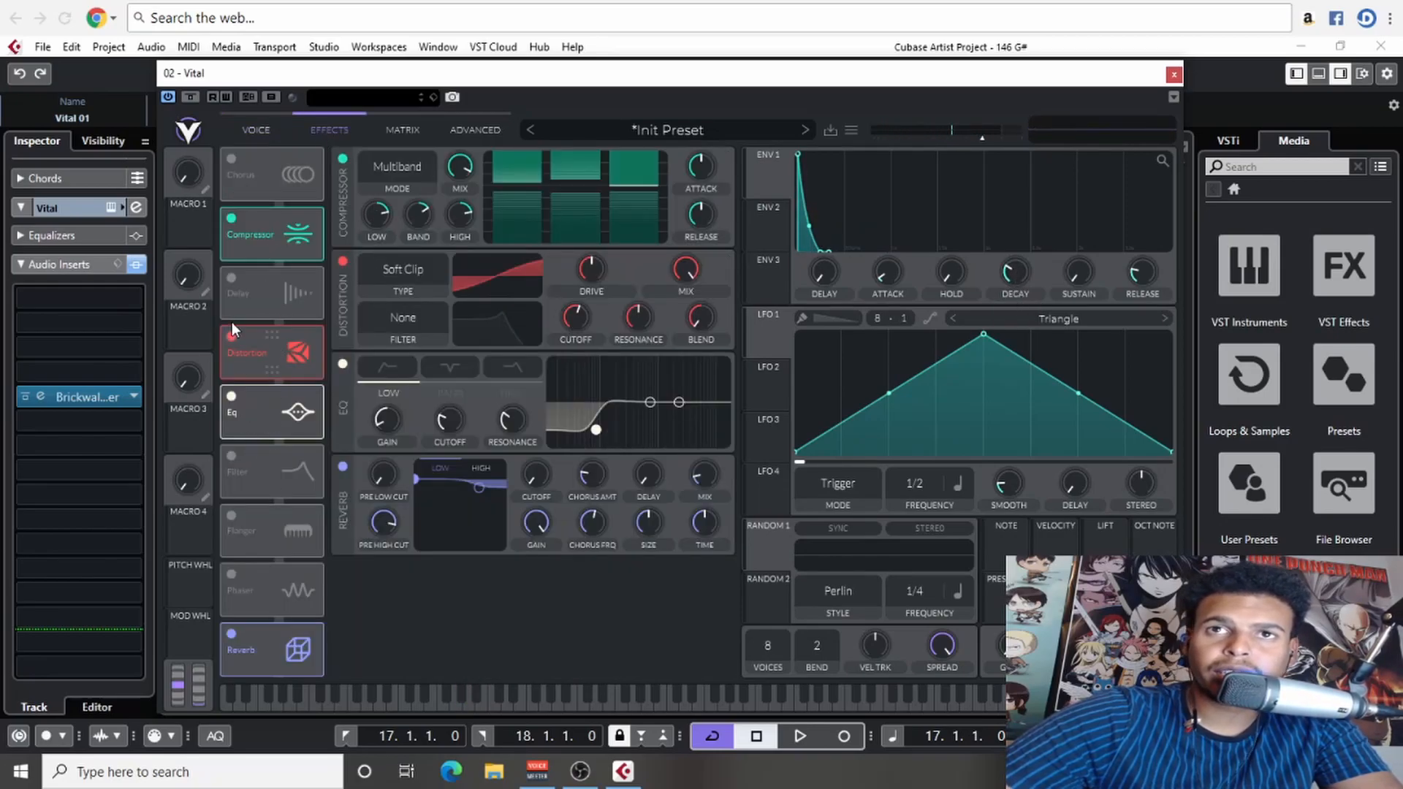
pyautogui.click(231, 280)
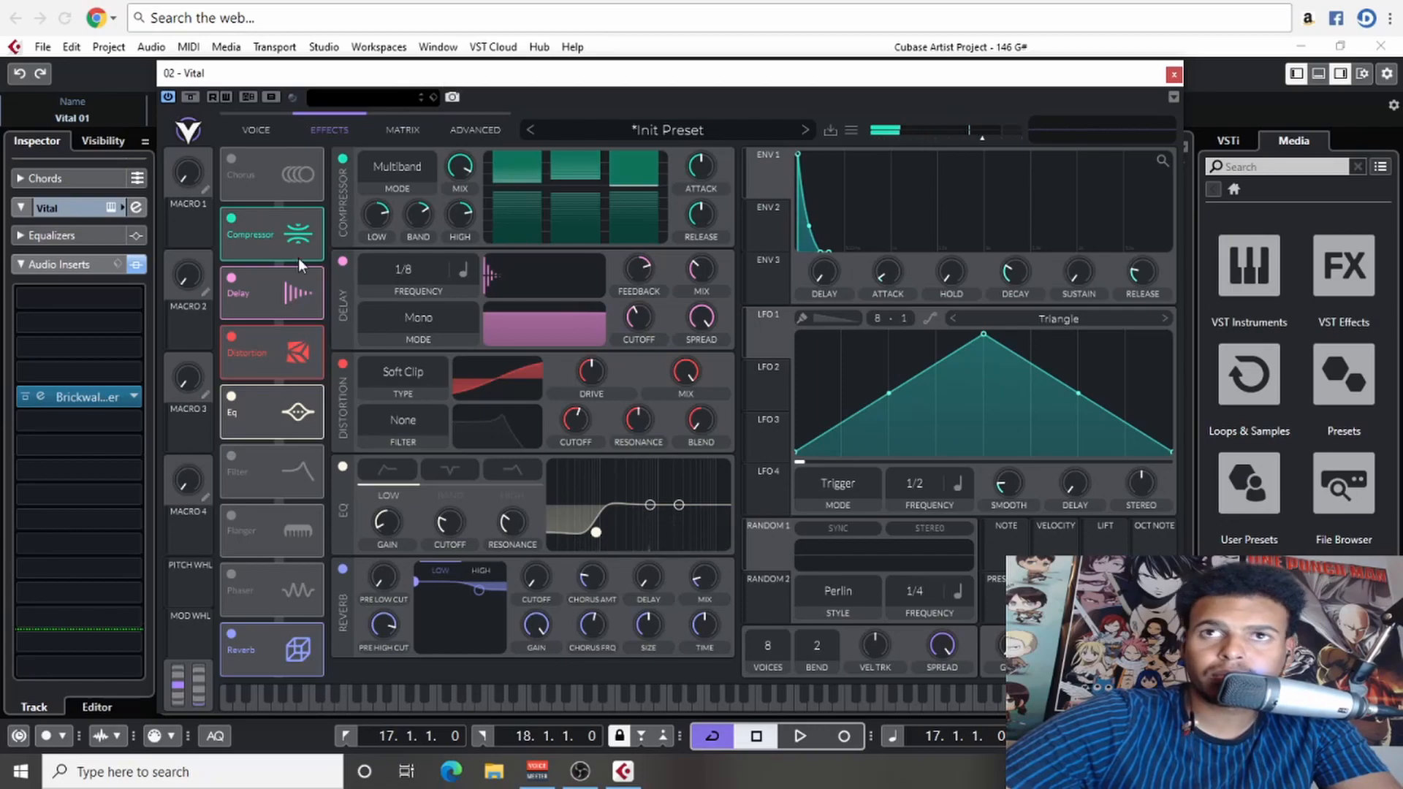
# - Turn on filter 1, blend it toward high-pass and lower its cutoff
pyautogui.click(259, 130)
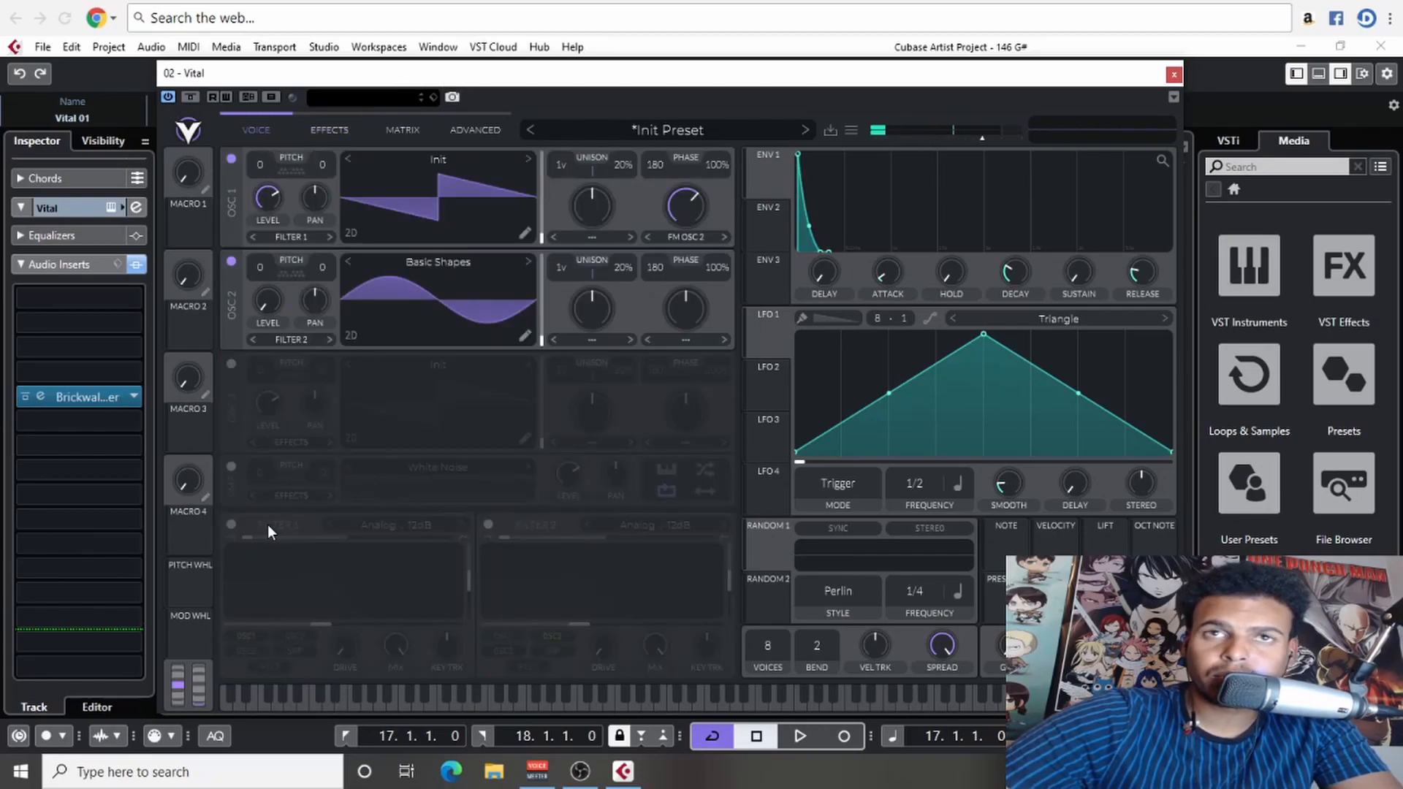
pyautogui.click(231, 524)
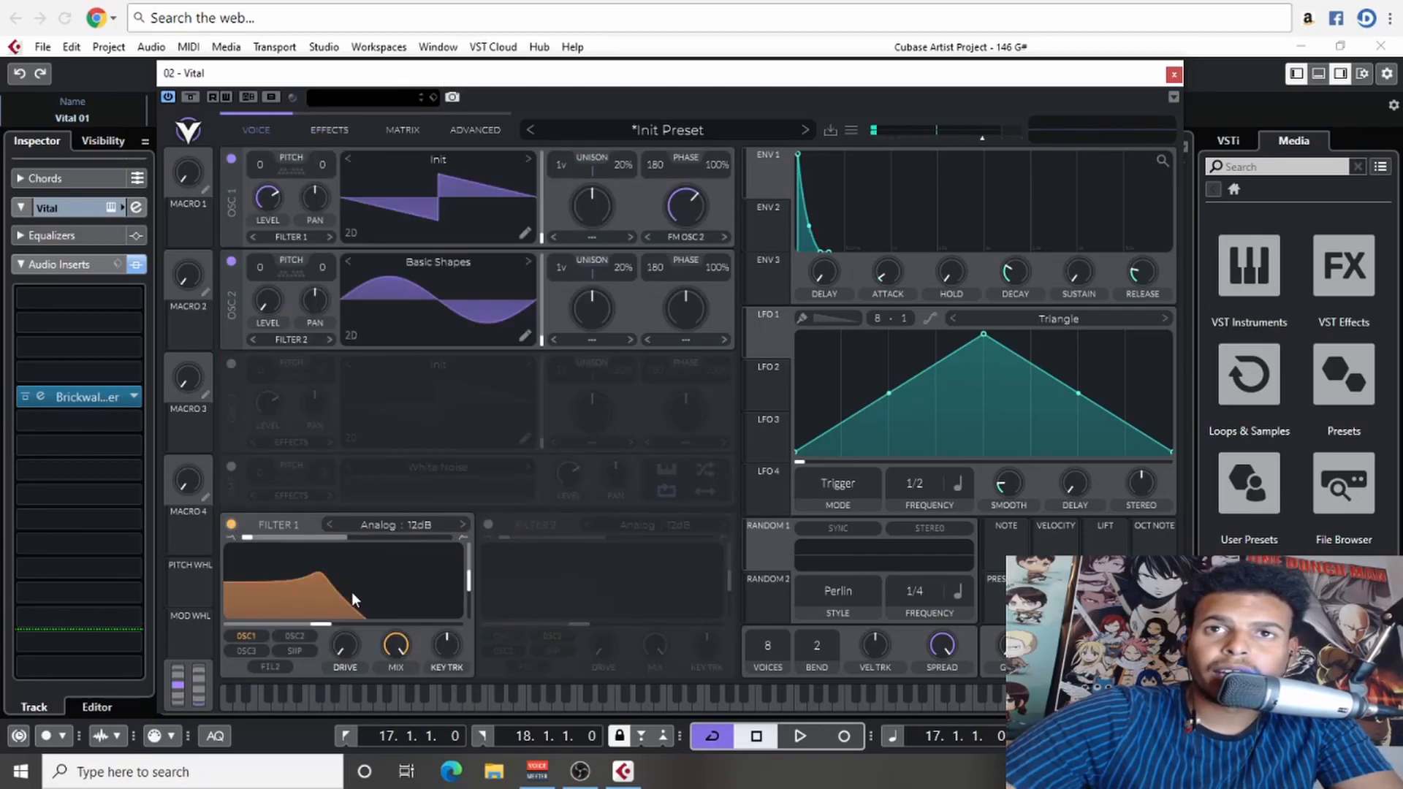
pyautogui.moveTo(340, 626)
pyautogui.mouseDown()
pyautogui.moveTo(365, 624)
pyautogui.moveTo(344, 604)
pyautogui.mouseUp()
pyautogui.moveTo(295, 531); pyautogui.dragTo(459, 542)
pyautogui.moveTo(340, 625); pyautogui.dragTo(283, 624)
# - Set filter 1's blend to 1.000 for a band-pass shape and raise its cutoff
pyautogui.click(329, 129)
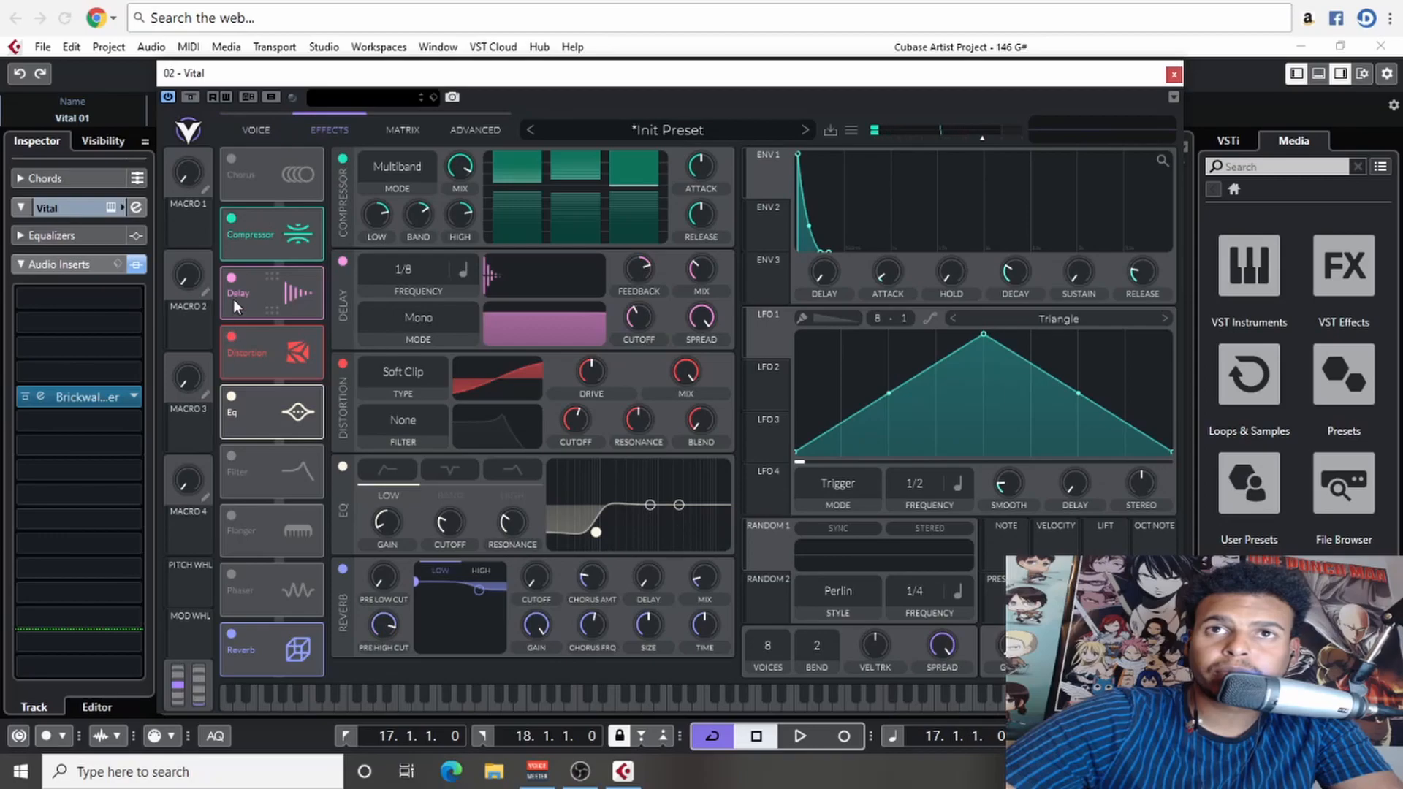
pyautogui.click(256, 130)
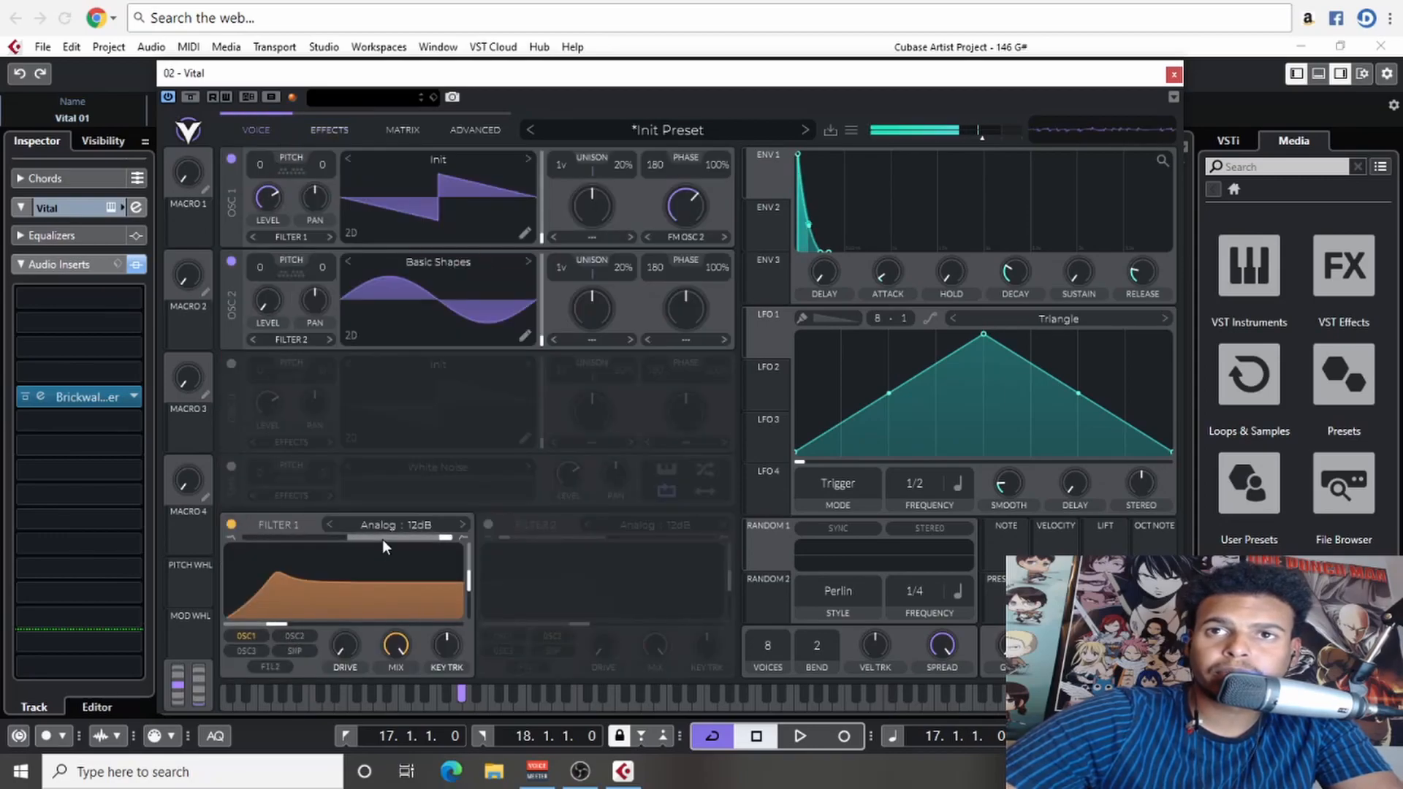
pyautogui.click(443, 532)
pyautogui.moveTo(450, 537); pyautogui.dragTo(358, 536)
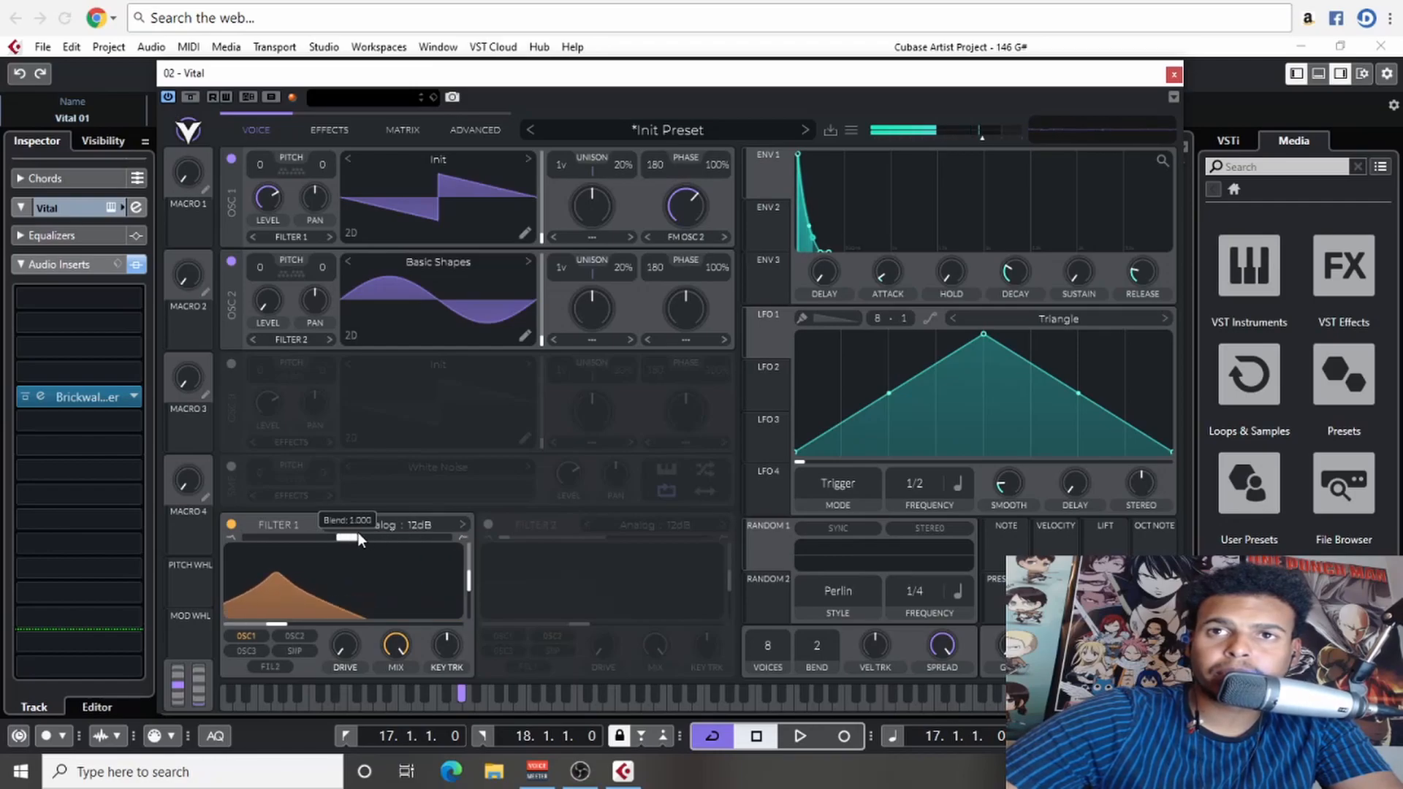
pyautogui.moveTo(279, 624); pyautogui.dragTo(358, 622)
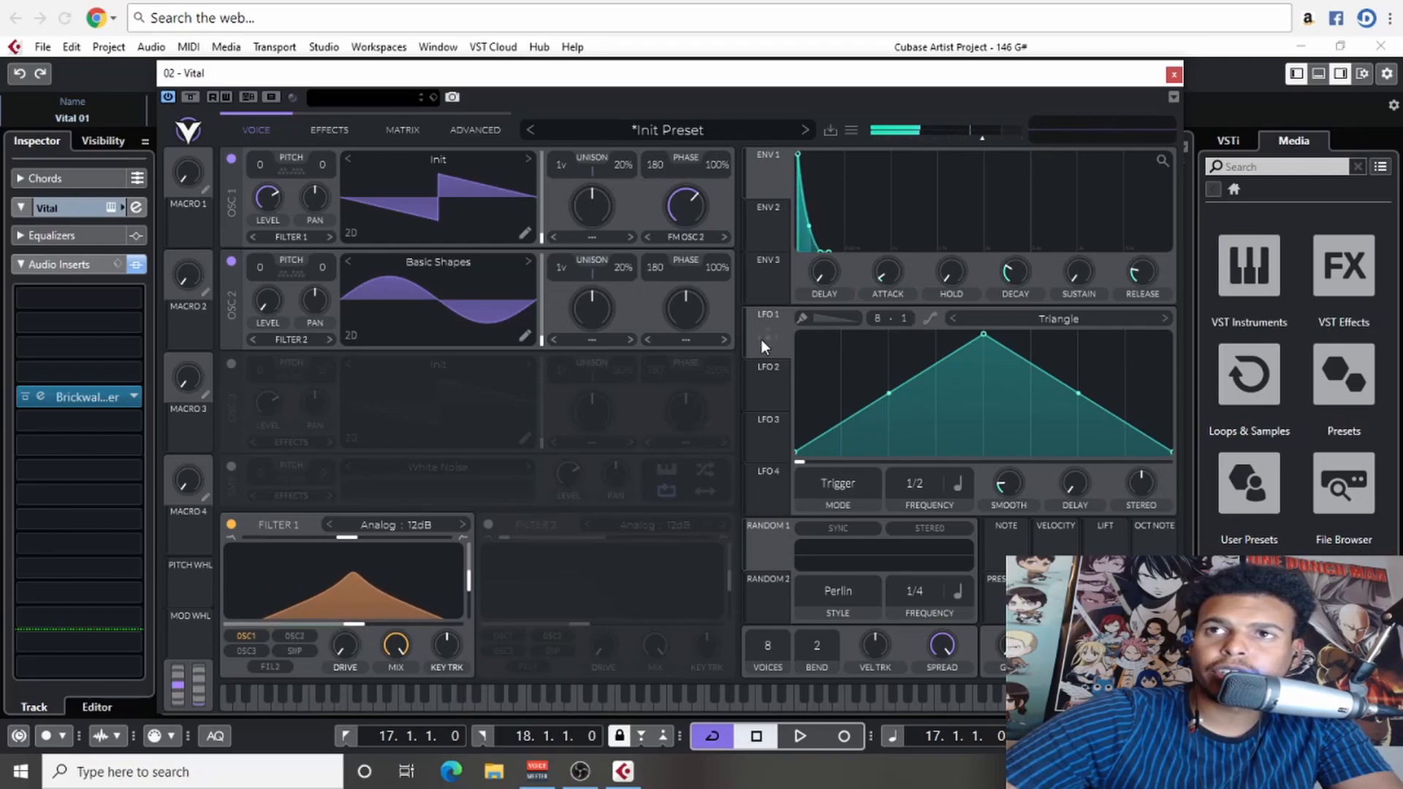